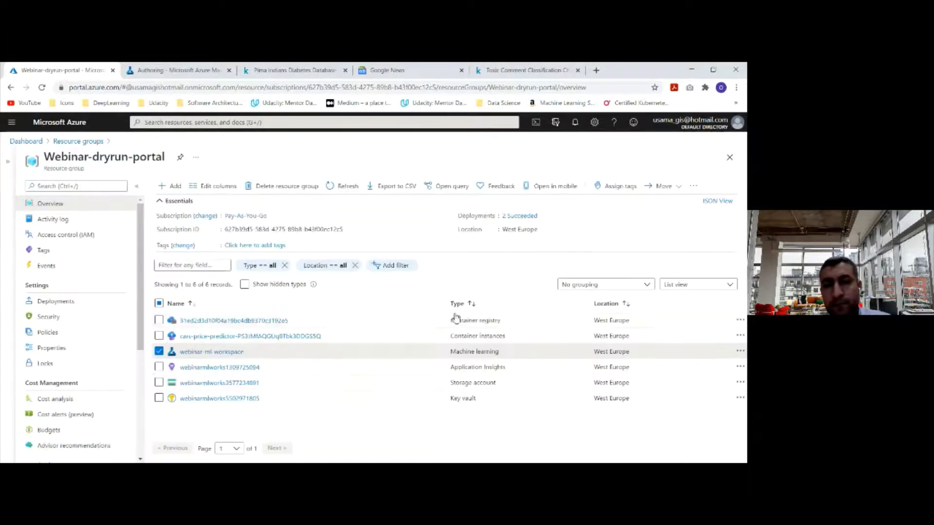
Enlarge the page and examine the Application Insights, Storage account and Key vault resource types in the resource group.
{"action": "key", "text": "ctrl+plus"}
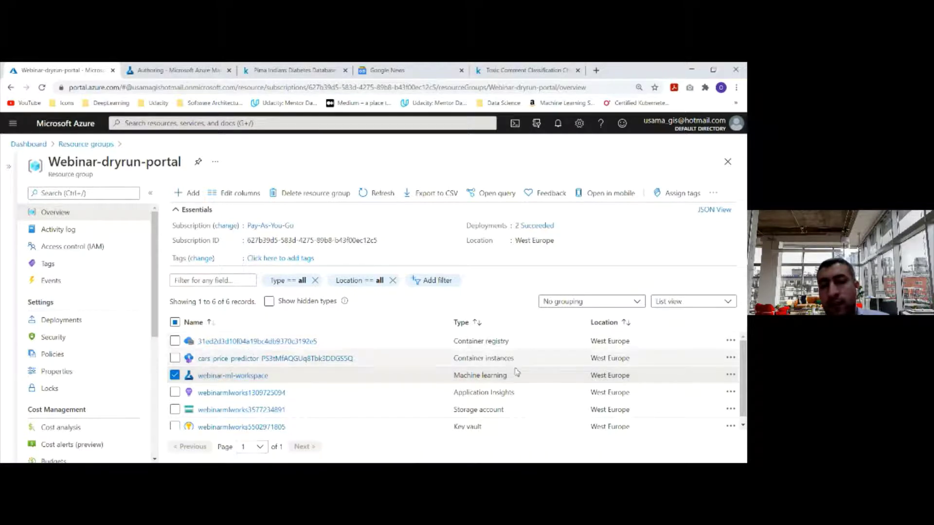
{"action": "left_click_drag", "start_coordinate": [516, 394], "coordinate": [267, 395]}
{"action": "left_click_drag", "start_coordinate": [513, 412], "coordinate": [349, 414]}
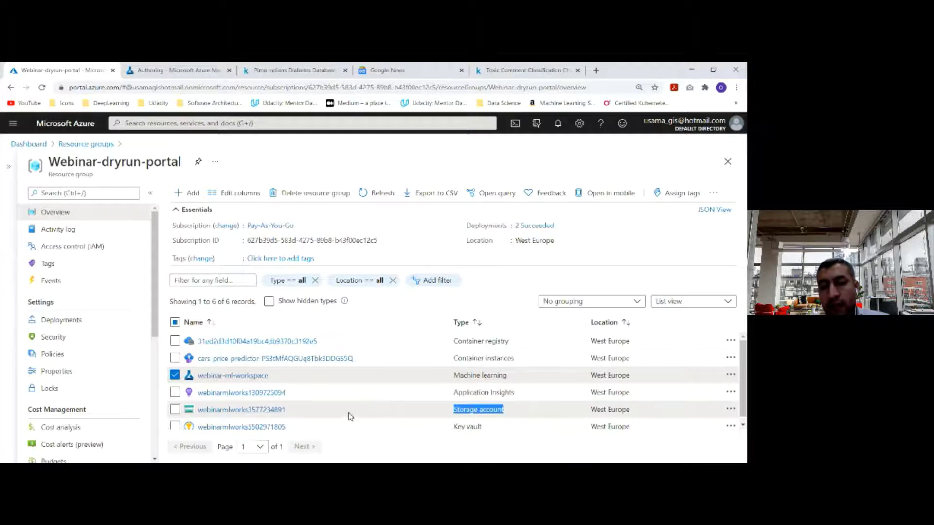
{"action": "left_click_drag", "start_coordinate": [519, 431], "coordinate": [432, 428]}
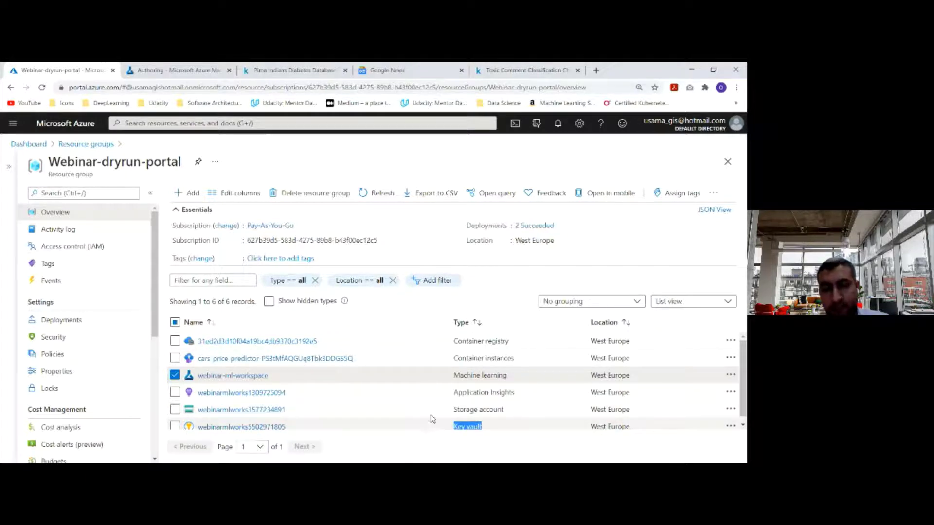
Open the resource group's container registry and view the azureml repository in its Repositories list.
{"action": "left_click", "coordinate": [311, 343]}
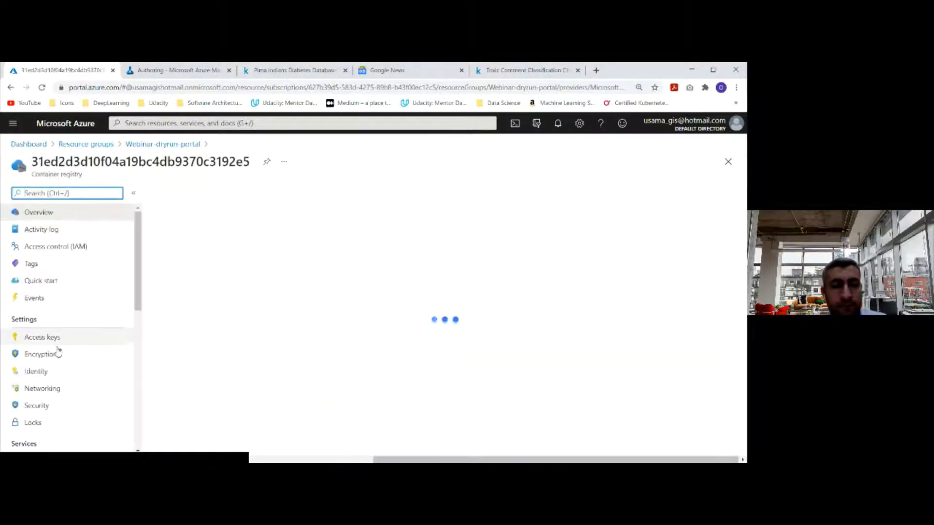
{"action": "scroll", "coordinate": [51, 416], "scroll_direction": "down", "scroll_amount": 3}
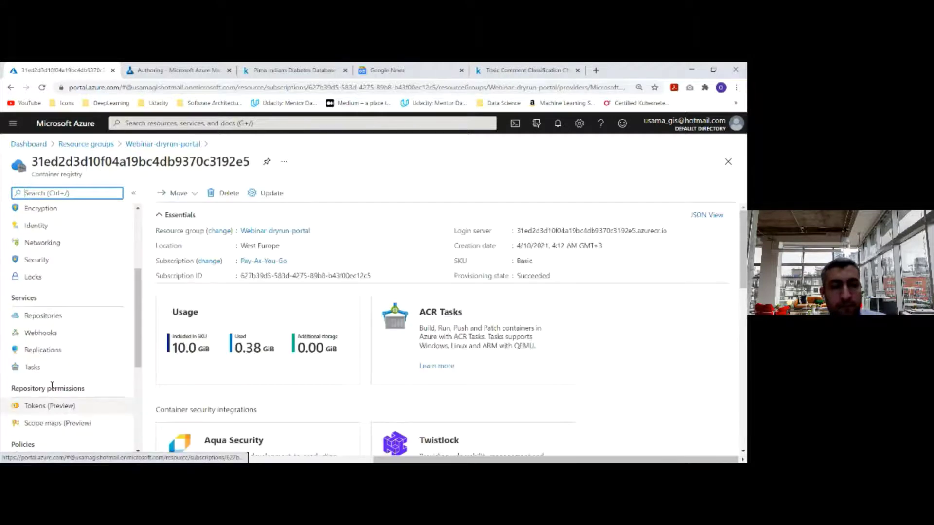
{"action": "left_click", "coordinate": [51, 317]}
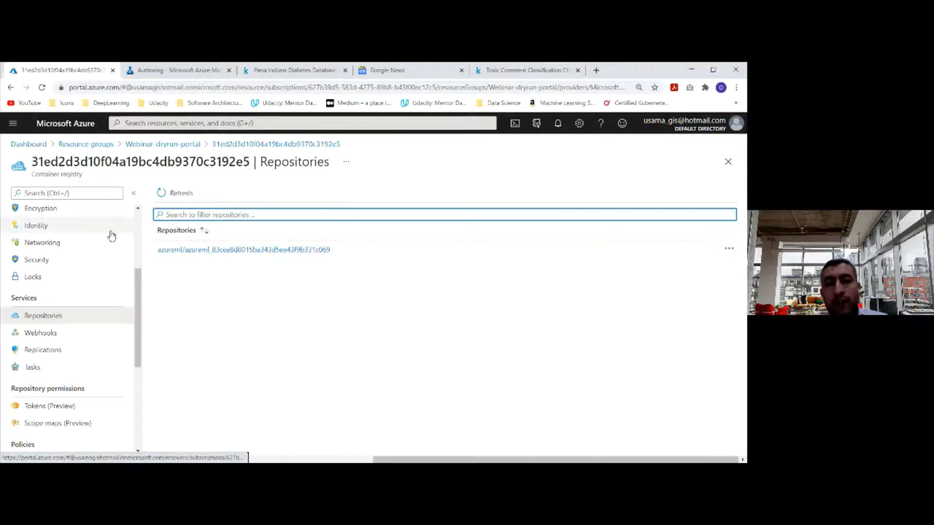
{"action": "left_click", "coordinate": [205, 253]}
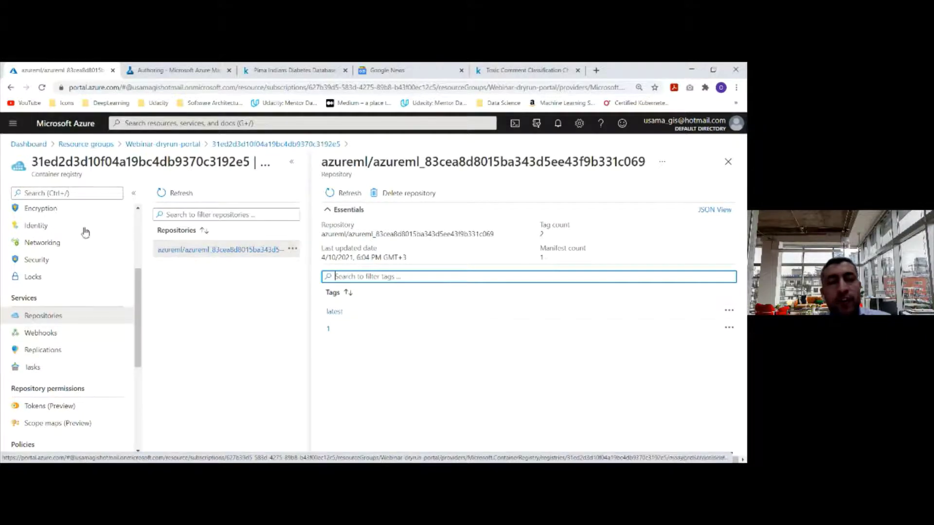
Return to the Webinar-dryrun-portal resource group and examine the cars-price-predictor container instance entry.
{"action": "left_click", "coordinate": [157, 145]}
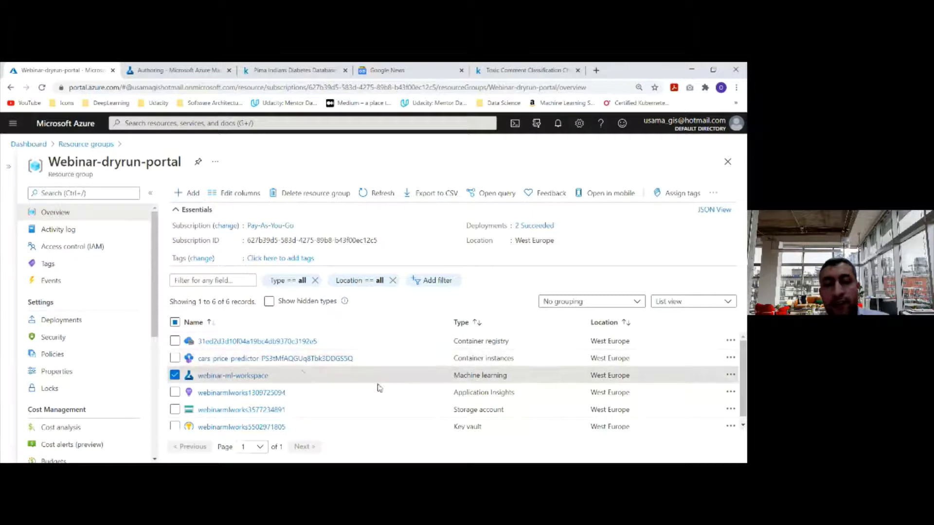
{"action": "scroll", "coordinate": [304, 373], "scroll_direction": "down", "scroll_amount": 1}
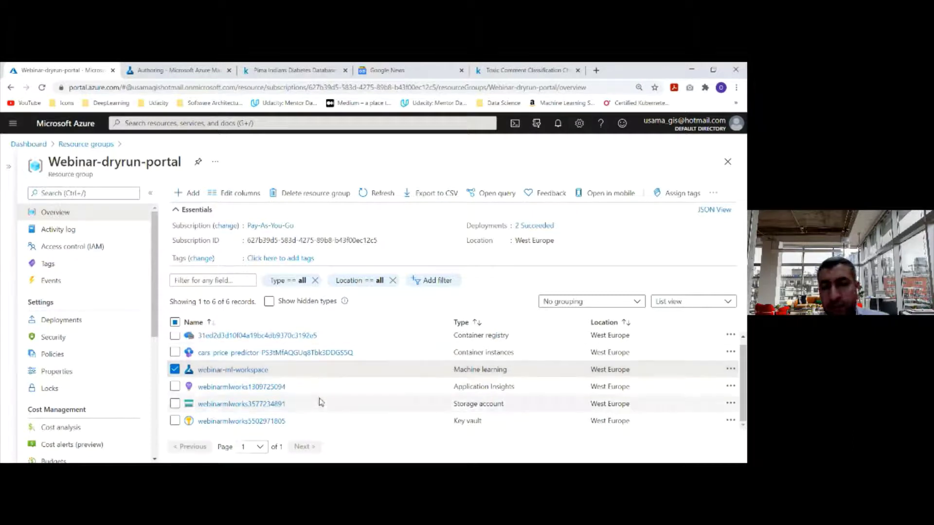
{"action": "scroll", "coordinate": [319, 395], "scroll_direction": "up", "scroll_amount": 1}
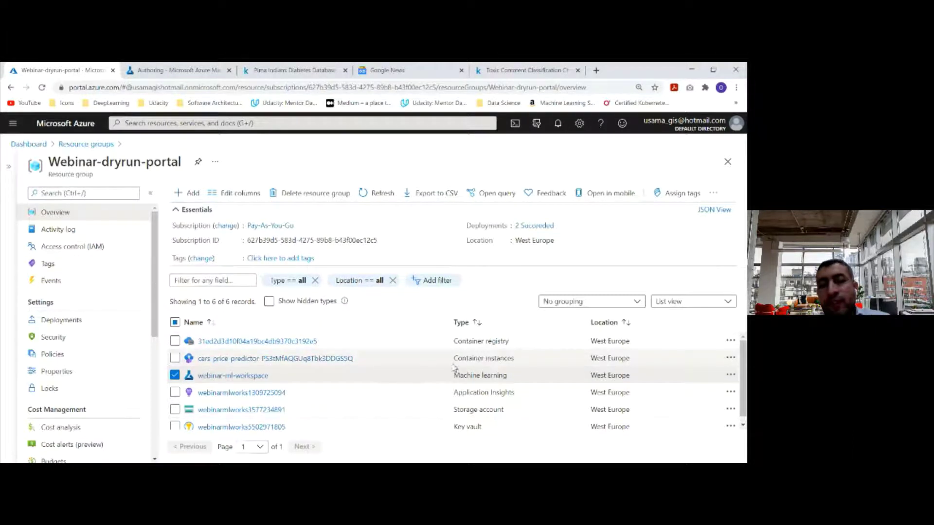
{"action": "left_click_drag", "start_coordinate": [519, 360], "coordinate": [516, 360]}
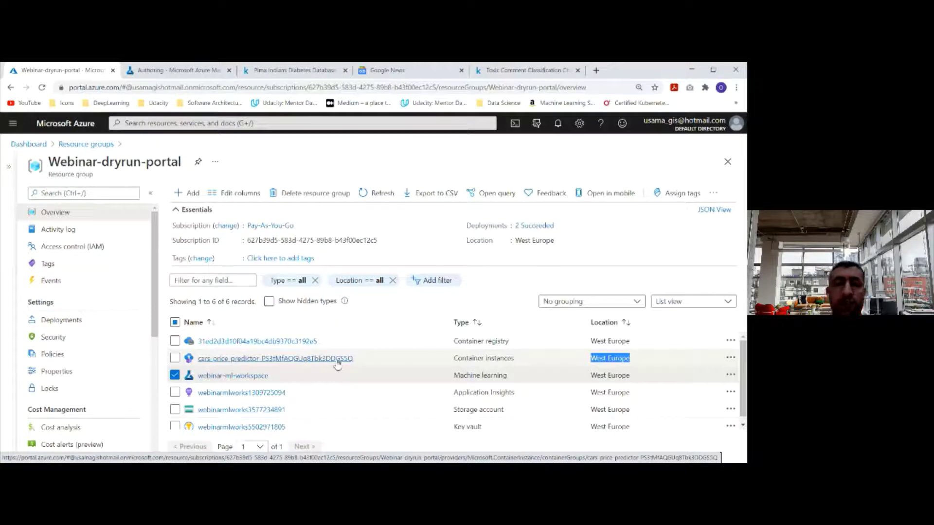
{"action": "scroll", "coordinate": [257, 348], "scroll_direction": "down", "scroll_amount": 1}
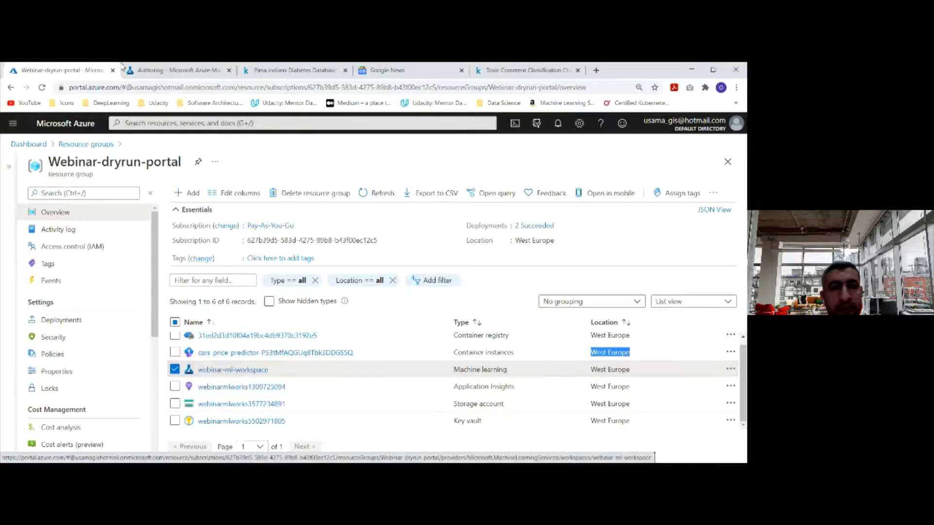
Switch to Azure Machine Learning studio and go from its home page to the Designer.
{"action": "left_click", "coordinate": [152, 71]}
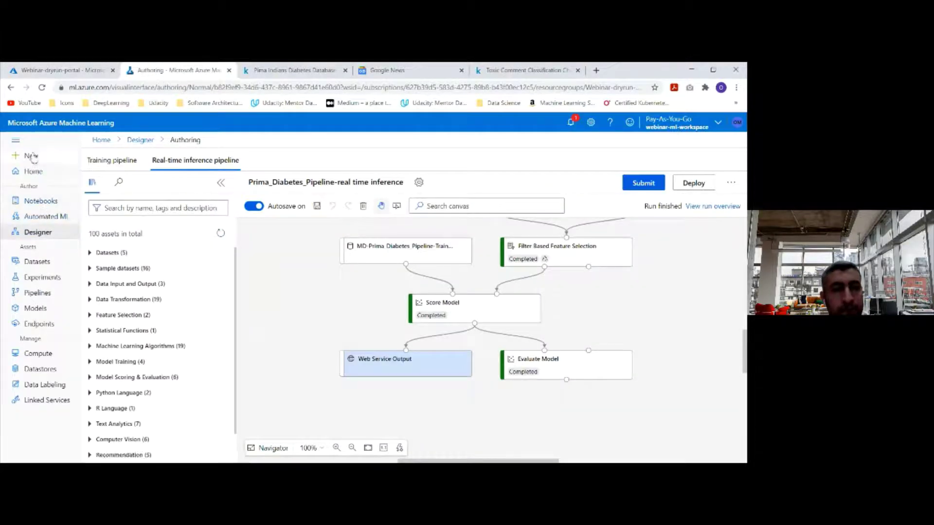
{"action": "left_click", "coordinate": [28, 173]}
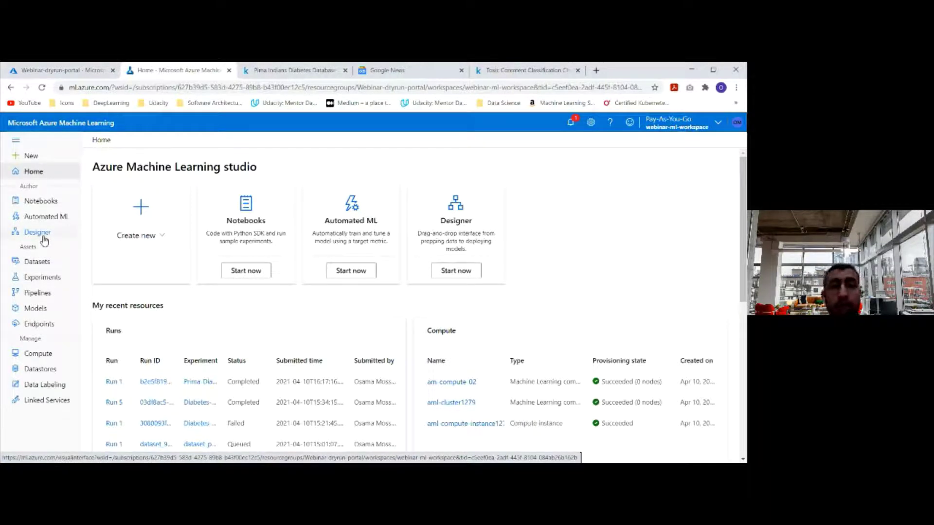
{"action": "left_click", "coordinate": [43, 237]}
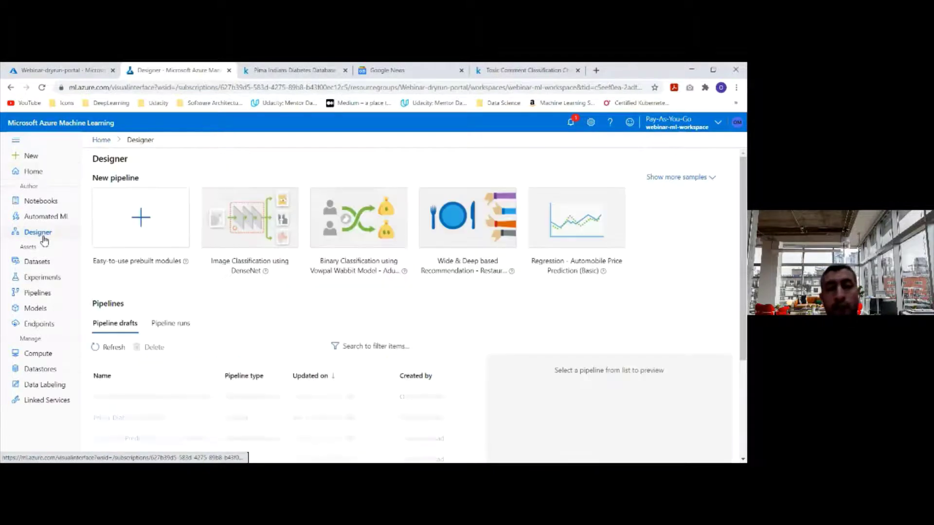
Look over the Designer's sample pipelines and pipeline drafts, and open the Car-Prices-Pipeline draft.
{"action": "scroll", "coordinate": [236, 275], "scroll_direction": "down", "scroll_amount": 1}
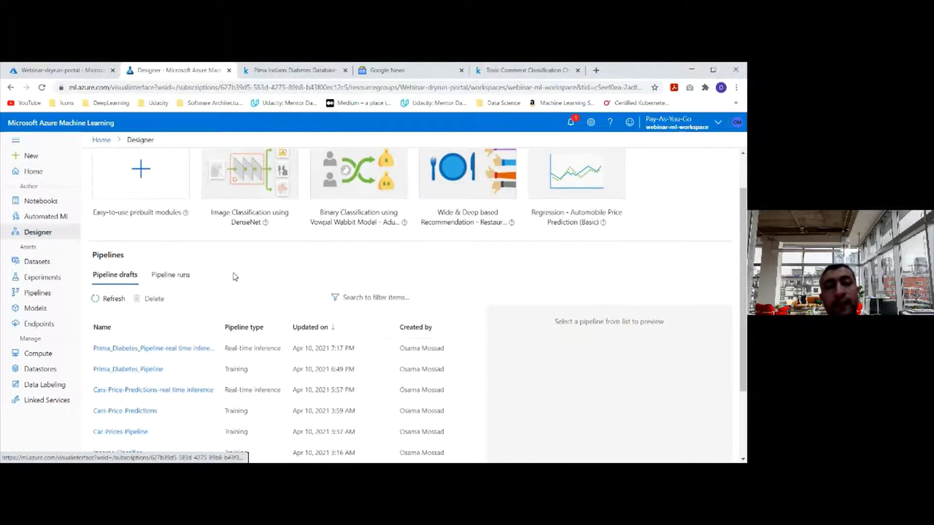
{"action": "scroll", "coordinate": [235, 275], "scroll_direction": "up", "scroll_amount": 1}
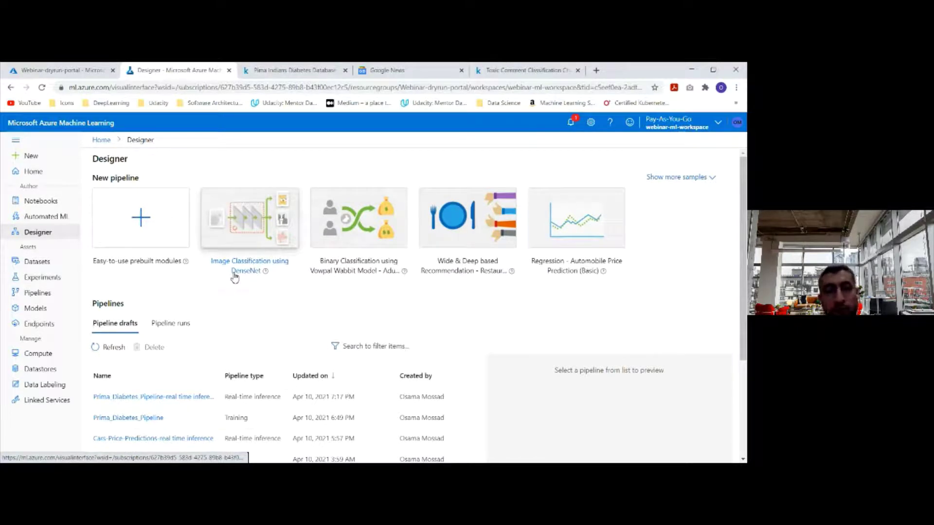
{"action": "scroll", "coordinate": [248, 325], "scroll_direction": "down", "scroll_amount": 2}
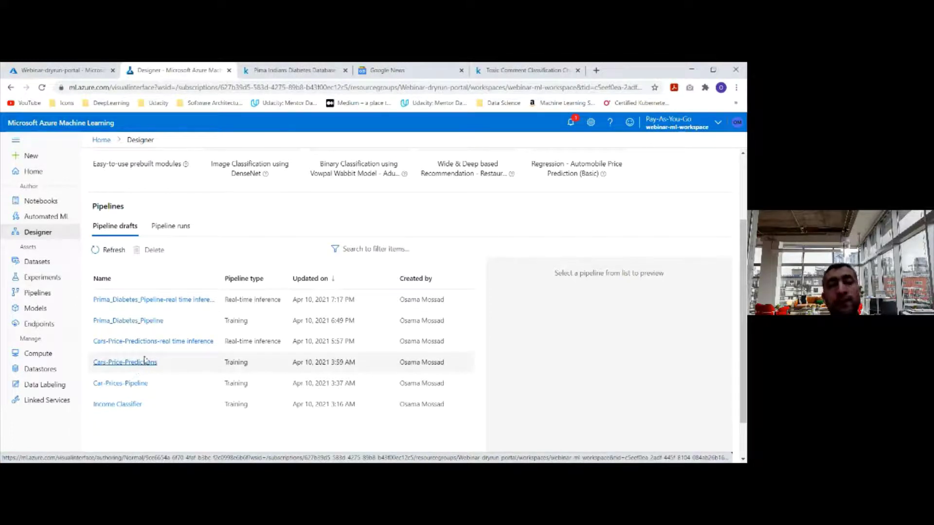
{"action": "scroll", "coordinate": [142, 359], "scroll_direction": "up", "scroll_amount": 3}
{"action": "scroll", "coordinate": [144, 335], "scroll_direction": "down", "scroll_amount": 4}
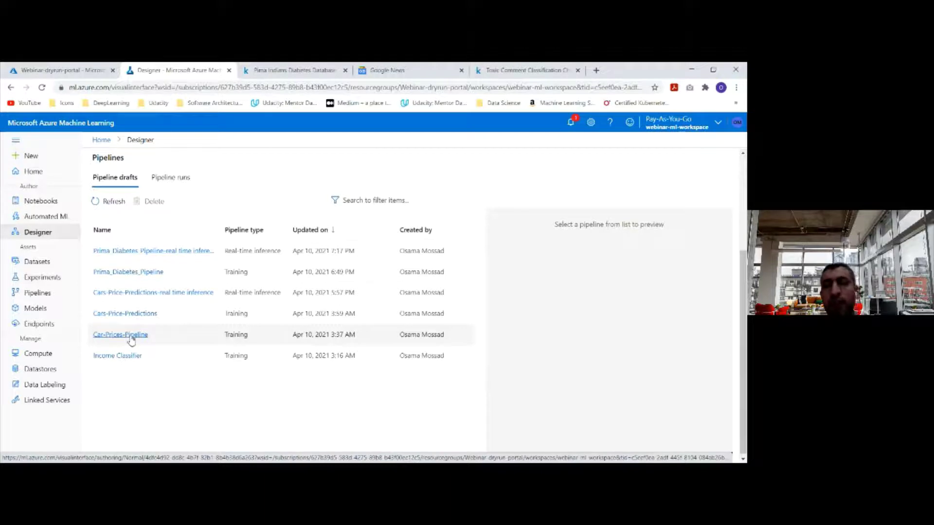
{"action": "left_click", "coordinate": [130, 337]}
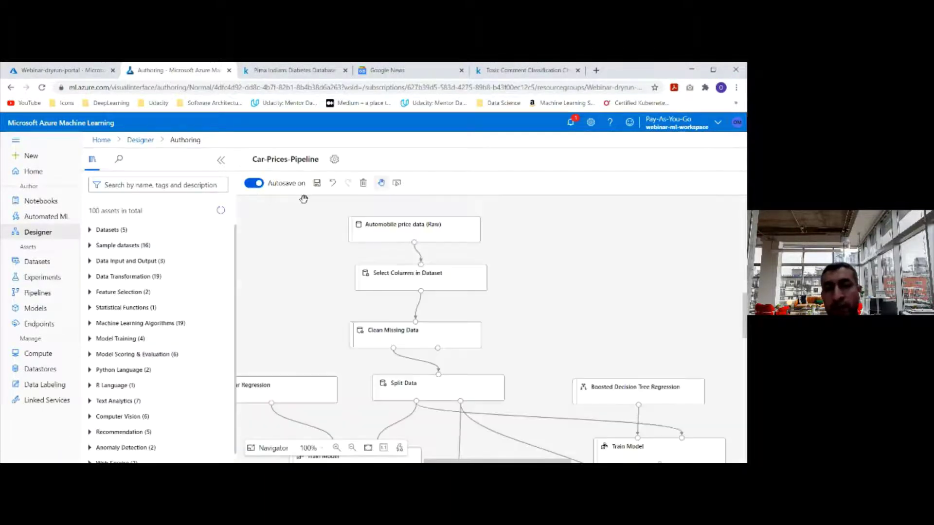
Hide the asset library and show the Automobile price data (Raw) dataset's parameters in a narrowed details pane.
{"action": "left_click", "coordinate": [221, 160]}
{"action": "scroll", "coordinate": [420, 265], "scroll_direction": "down", "scroll_amount": 2}
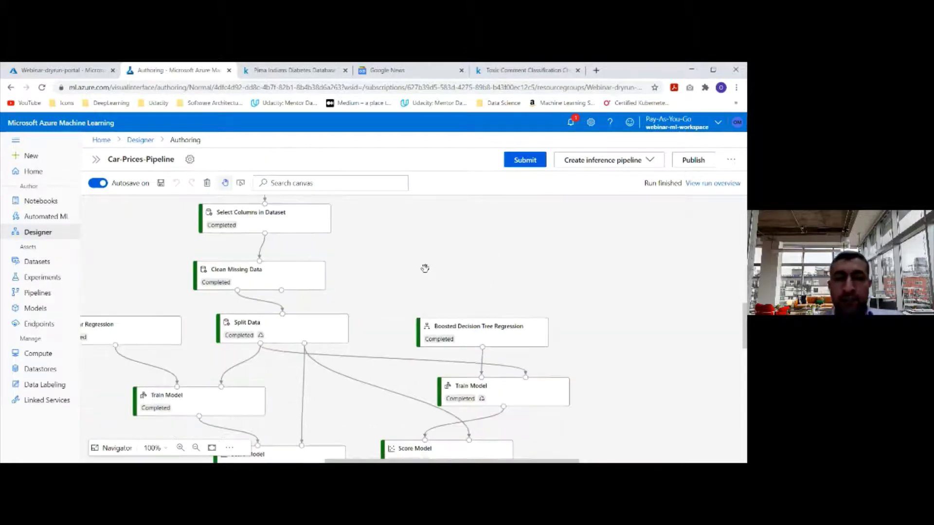
{"action": "scroll", "coordinate": [413, 304], "scroll_direction": "up", "scroll_amount": 1}
{"action": "scroll", "coordinate": [403, 313], "scroll_direction": "up", "scroll_amount": 1}
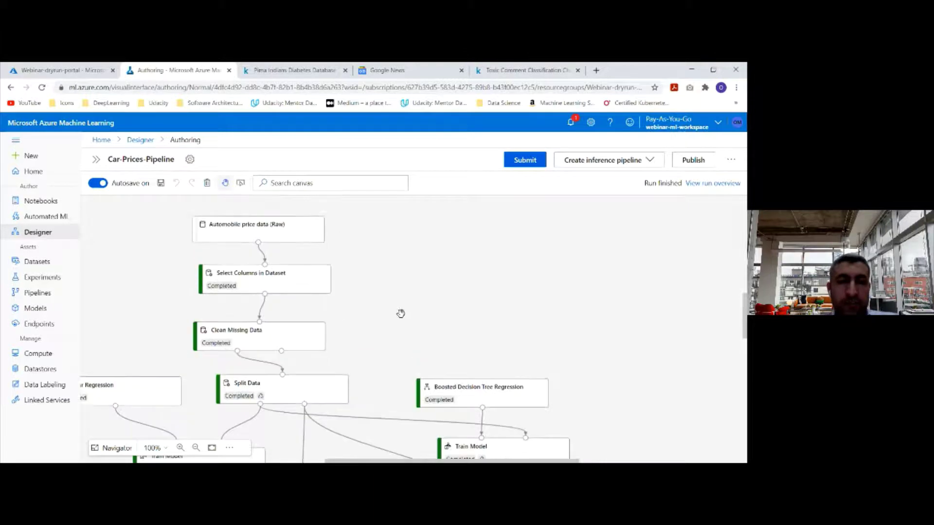
{"action": "left_click", "coordinate": [224, 232]}
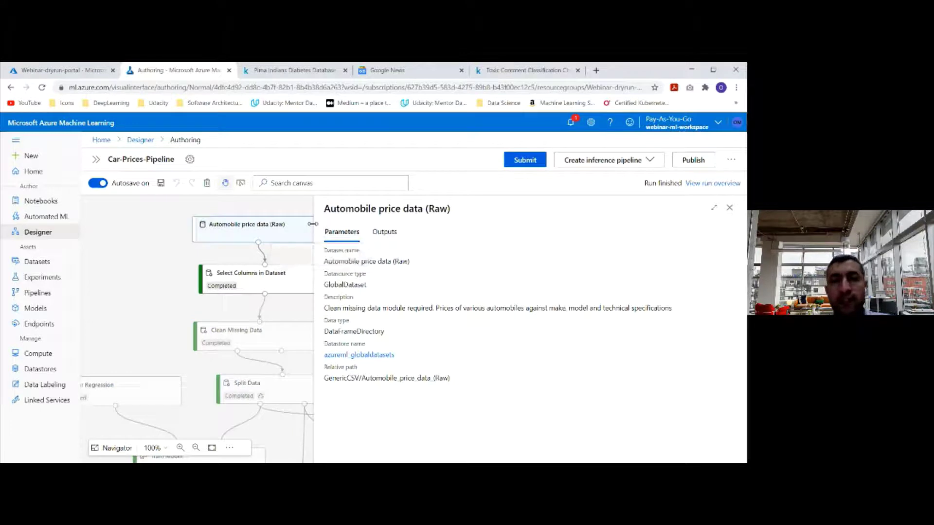
{"action": "left_click_drag", "start_coordinate": [313, 224], "coordinate": [558, 294]}
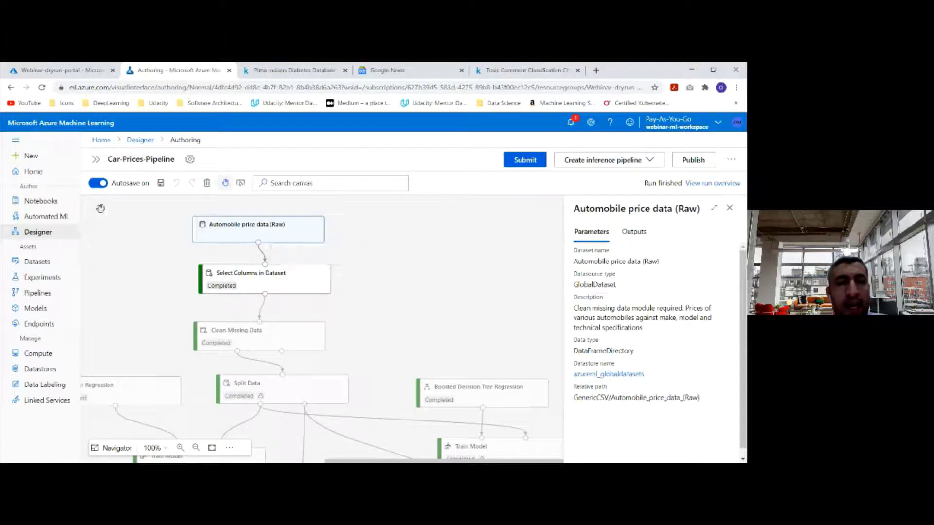
Restore the asset library with the studio navigation collapsed, and view the Data Input and Output modules.
{"action": "left_click", "coordinate": [96, 160]}
{"action": "left_click", "coordinate": [23, 141]}
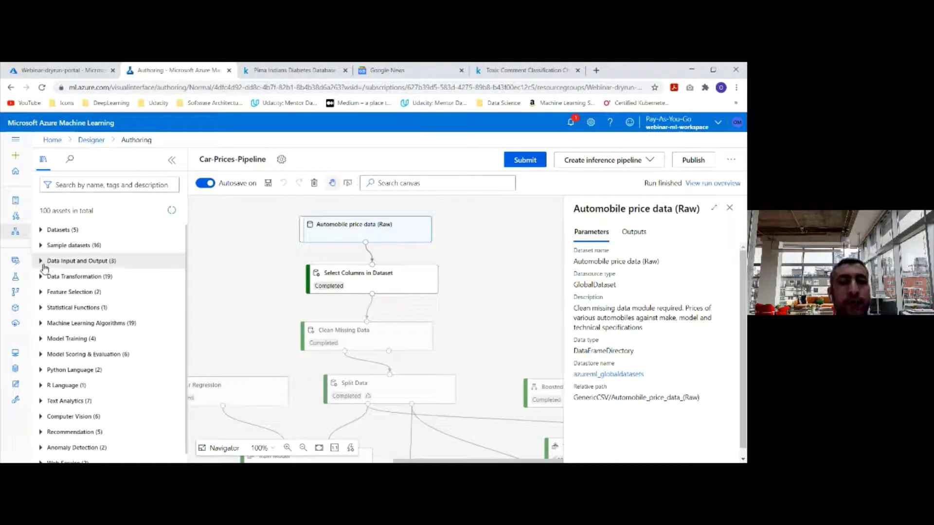
{"action": "left_click", "coordinate": [43, 262]}
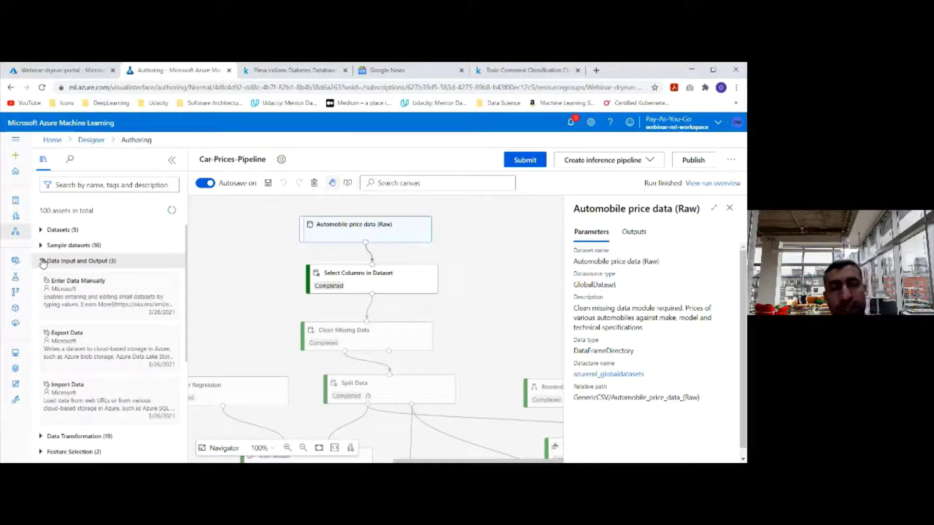
{"action": "left_click", "coordinate": [42, 263]}
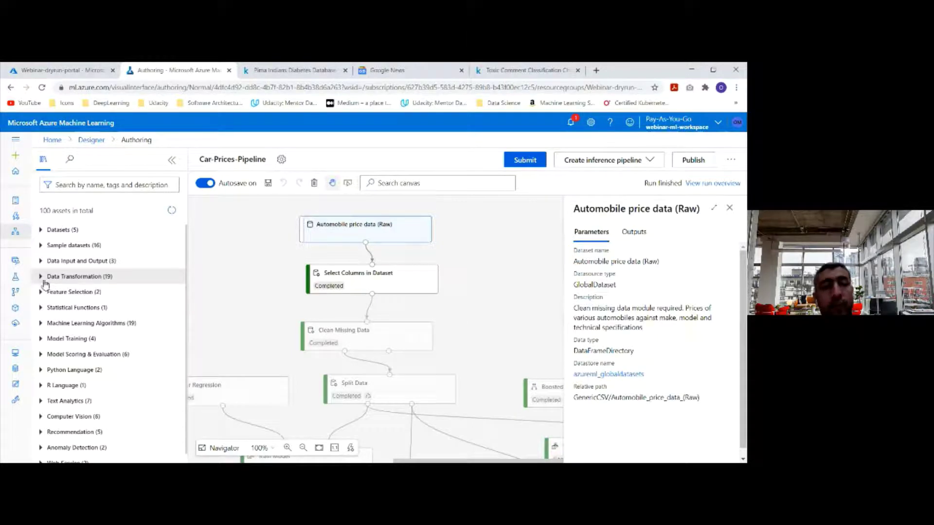
Expand the Data Transformation modules and read the descriptions of Clean Missing Data and Clip Values.
{"action": "left_click", "coordinate": [41, 276]}
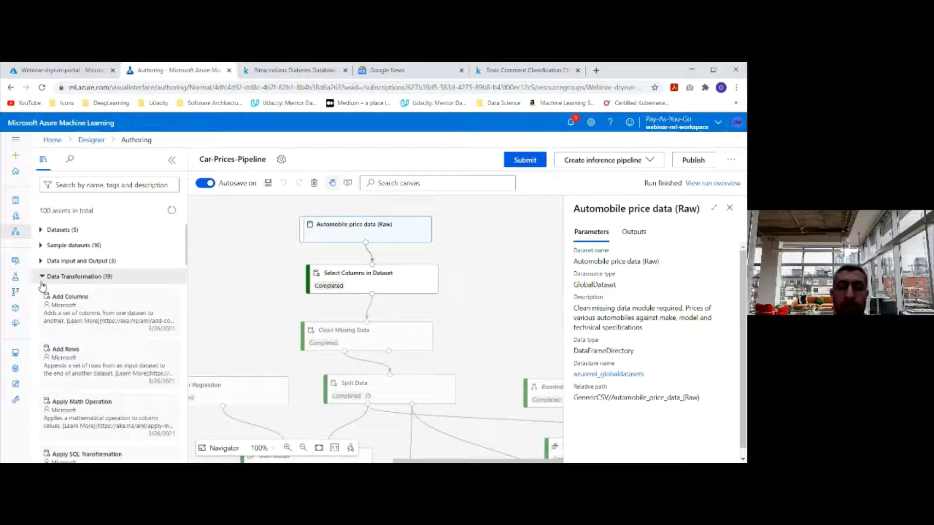
{"action": "scroll", "coordinate": [77, 341], "scroll_direction": "down", "scroll_amount": 3}
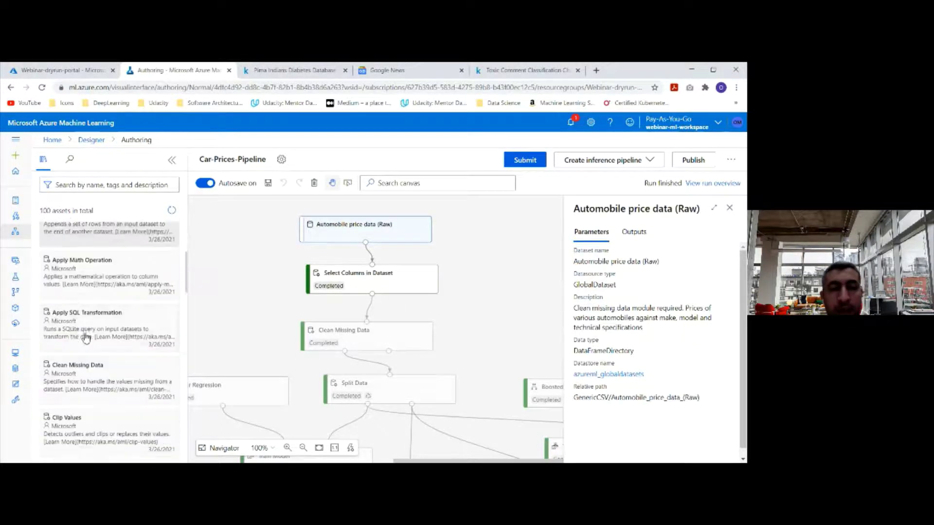
{"action": "mouse_move", "coordinate": [95, 382]}
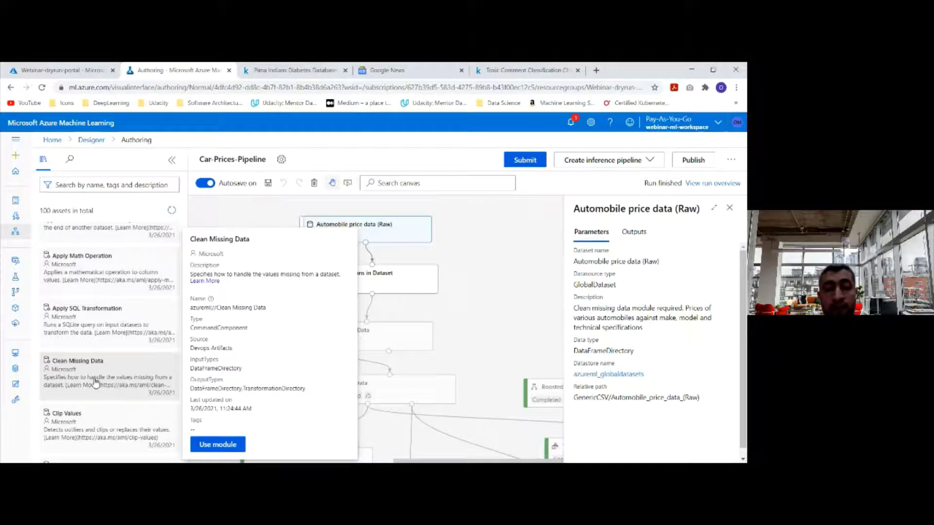
{"action": "scroll", "coordinate": [95, 383], "scroll_direction": "down", "scroll_amount": 2}
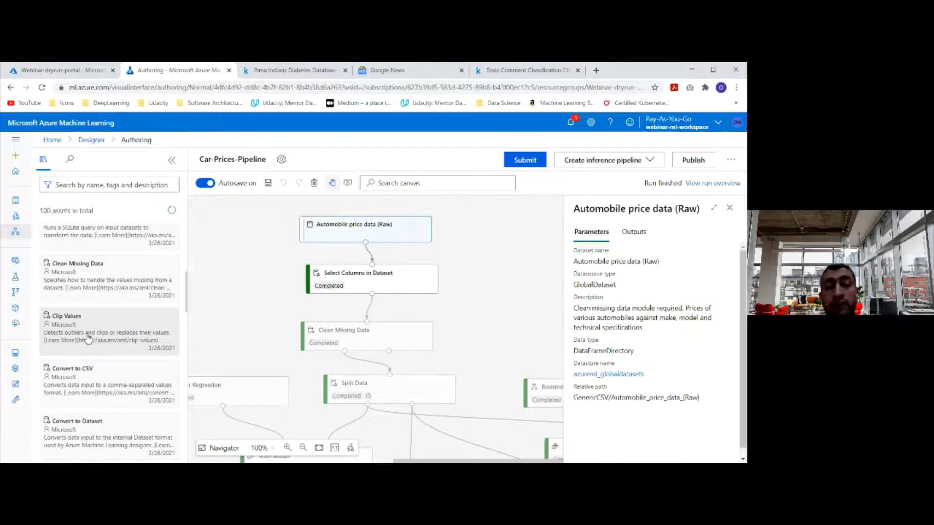
{"action": "mouse_move", "coordinate": [85, 336]}
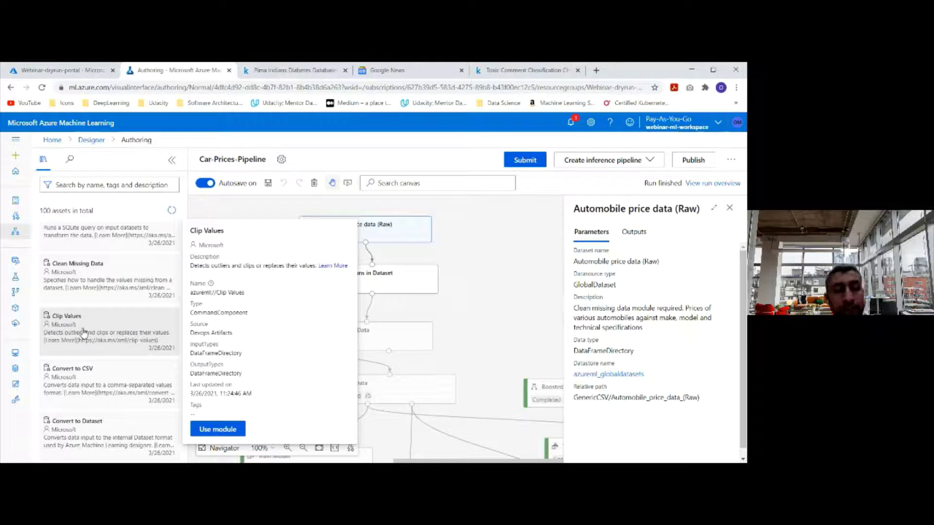
Read the descriptions of the Convert to Indicator Values, Edit Metadata and Group Data into Bins modules.
{"action": "scroll", "coordinate": [102, 379], "scroll_direction": "down", "scroll_amount": 2}
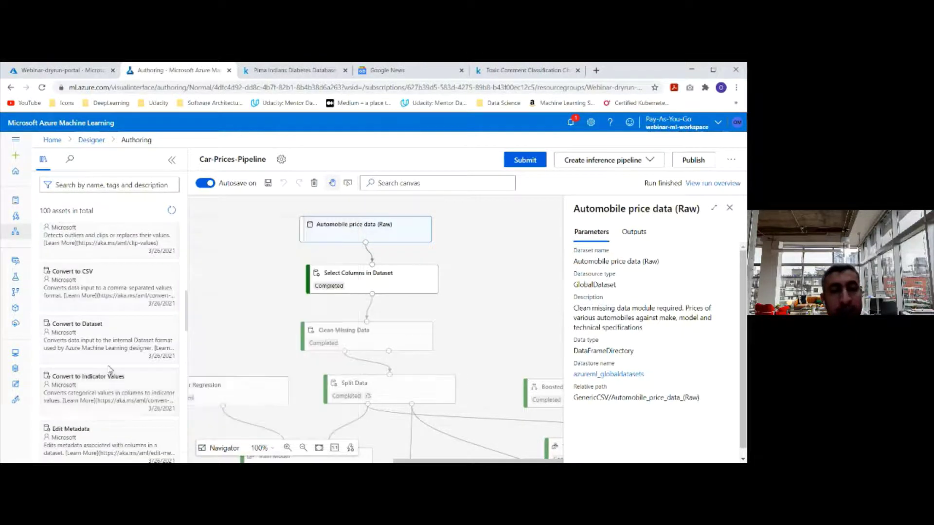
{"action": "mouse_move", "coordinate": [95, 399]}
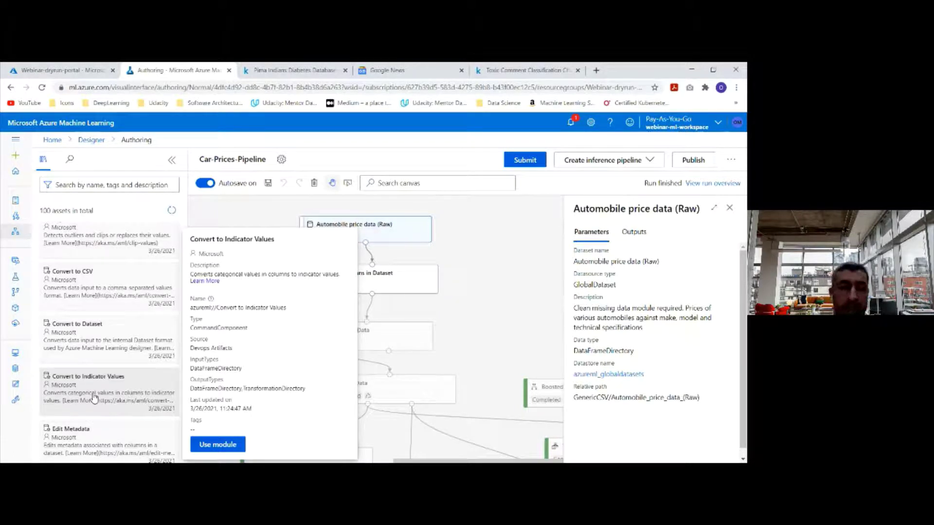
{"action": "scroll", "coordinate": [94, 398], "scroll_direction": "down", "scroll_amount": 2}
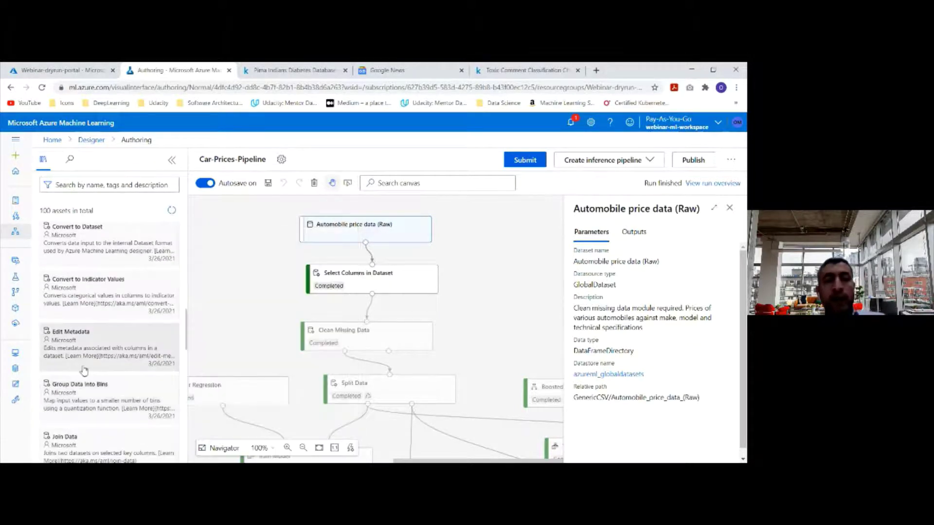
{"action": "mouse_move", "coordinate": [100, 362]}
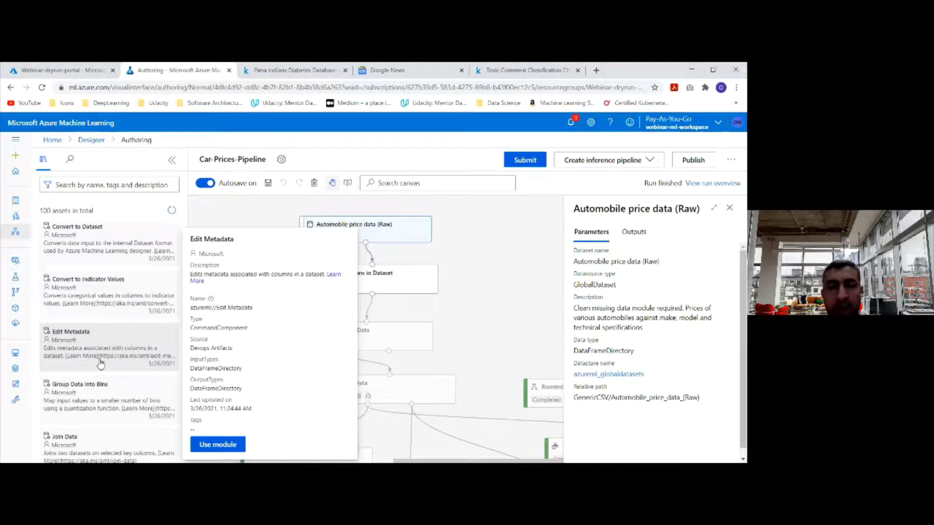
{"action": "scroll", "coordinate": [100, 362], "scroll_direction": "down", "scroll_amount": 2}
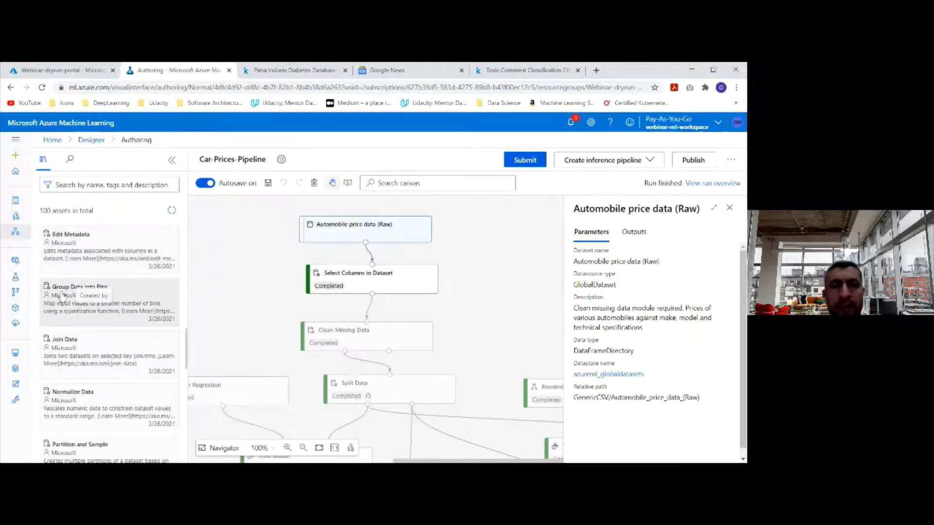
{"action": "mouse_move", "coordinate": [103, 313]}
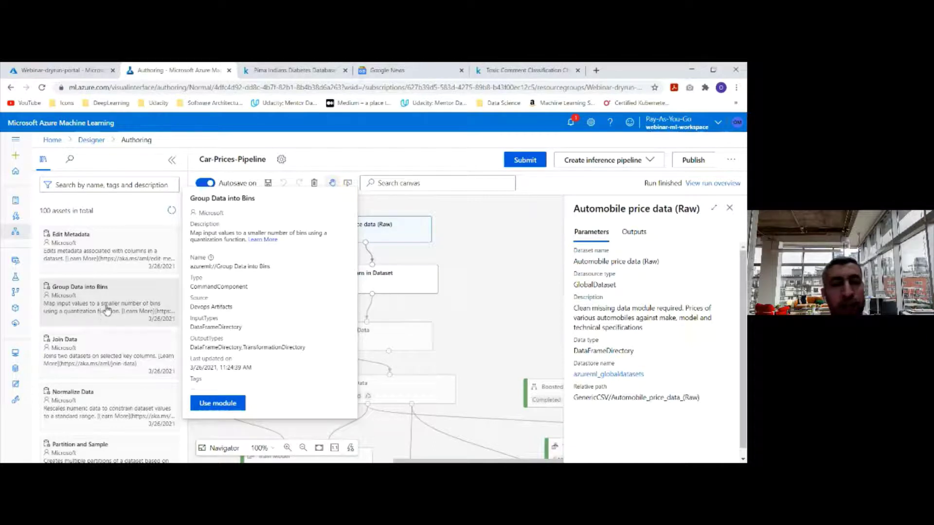
Read the descriptions of the Normalize Data and Remove Duplicate Rows modules.
{"action": "scroll", "coordinate": [83, 367], "scroll_direction": "down", "scroll_amount": 2}
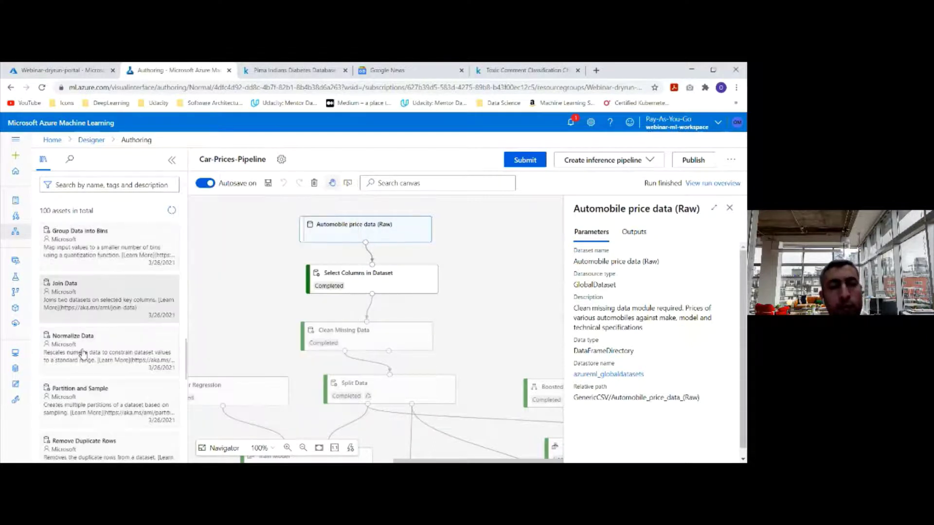
{"action": "mouse_move", "coordinate": [71, 313]}
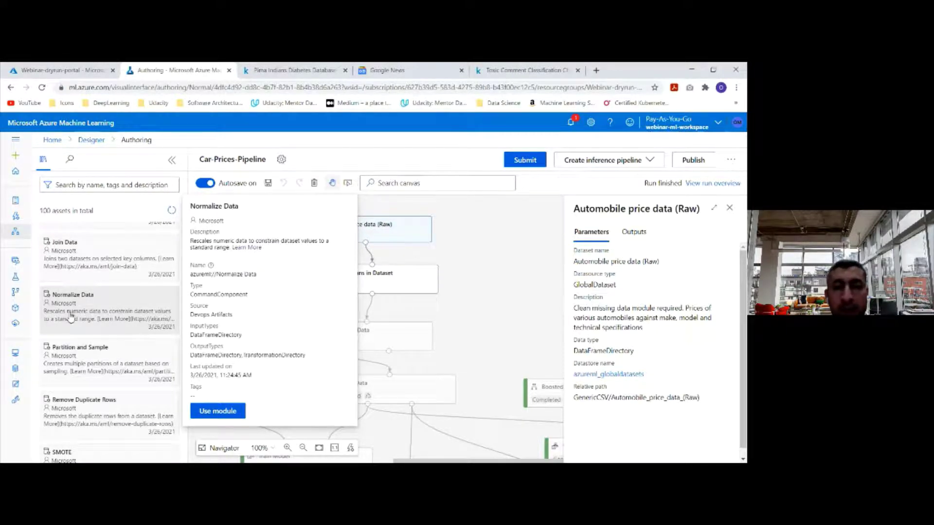
{"action": "scroll", "coordinate": [119, 355], "scroll_direction": "down", "scroll_amount": 1}
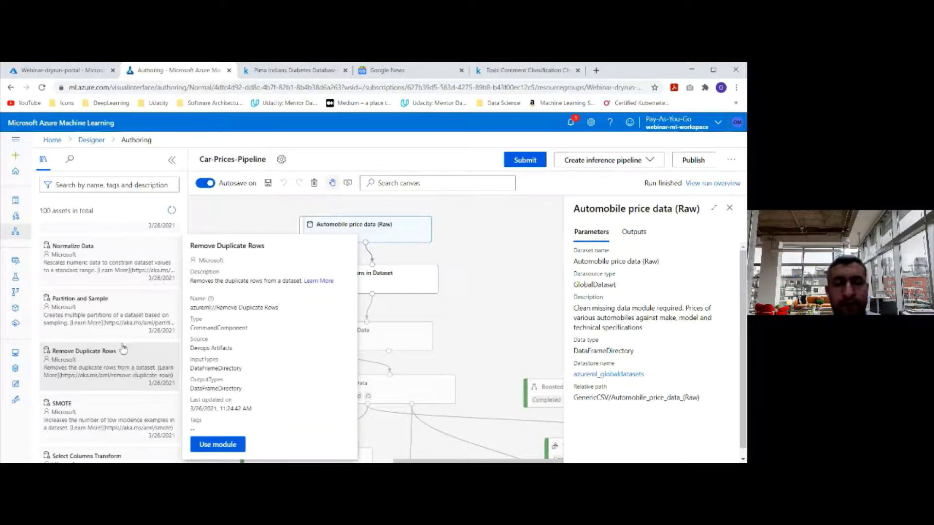
{"action": "scroll", "coordinate": [116, 345], "scroll_direction": "down", "scroll_amount": 1}
{"action": "mouse_move", "coordinate": [110, 343]}
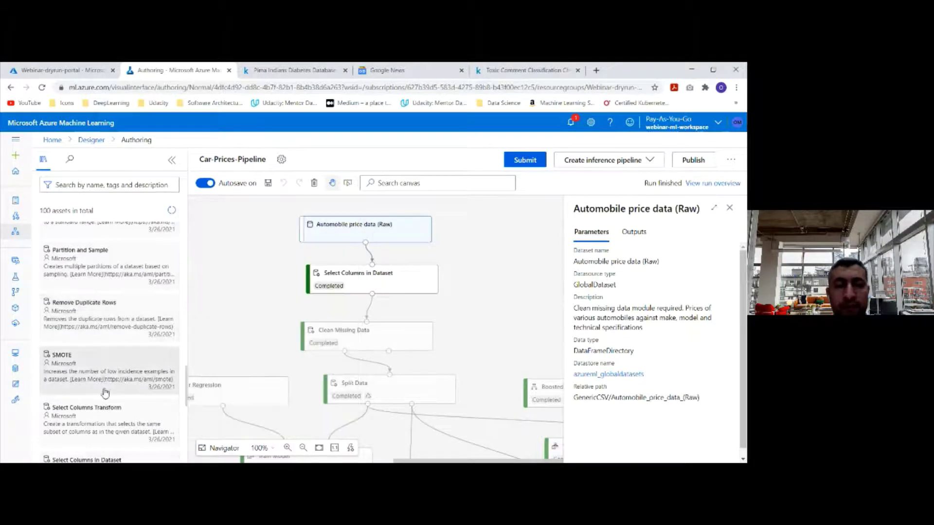
Look over the remaining Data Transformation modules, from SMOTE and the column selection modules to Split Data.
{"action": "scroll", "coordinate": [102, 388], "scroll_direction": "down", "scroll_amount": 3}
{"action": "mouse_move", "coordinate": [80, 376]}
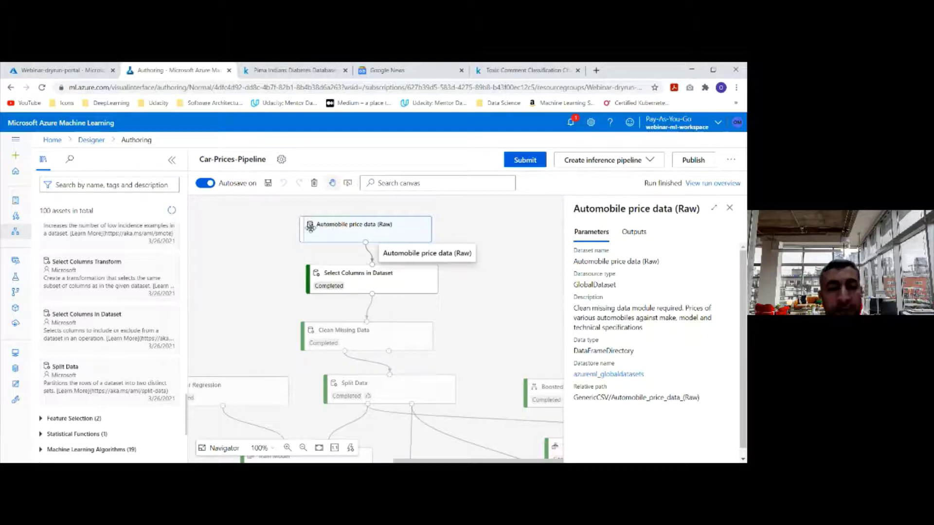
{"action": "scroll", "coordinate": [64, 330], "scroll_direction": "down", "scroll_amount": 2}
{"action": "scroll", "coordinate": [67, 347], "scroll_direction": "up", "scroll_amount": 3}
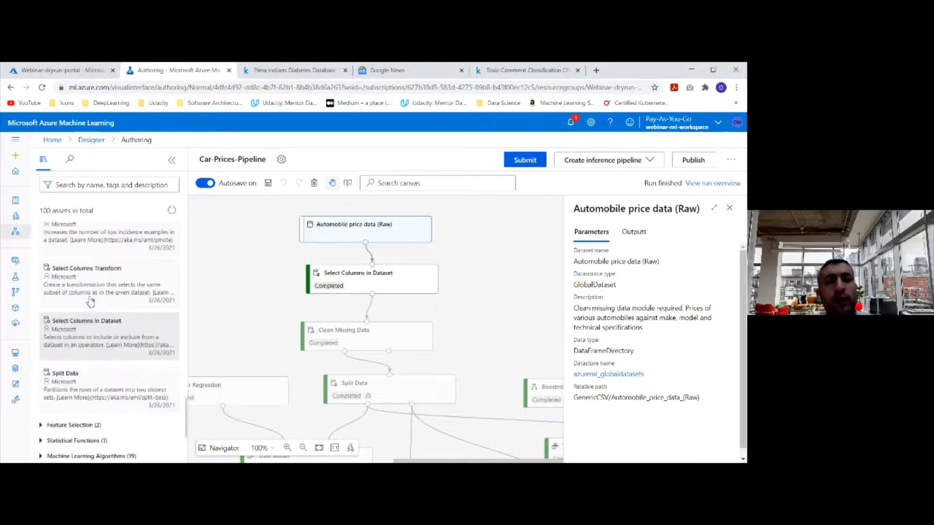
{"action": "scroll", "coordinate": [63, 336], "scroll_direction": "down", "scroll_amount": 3}
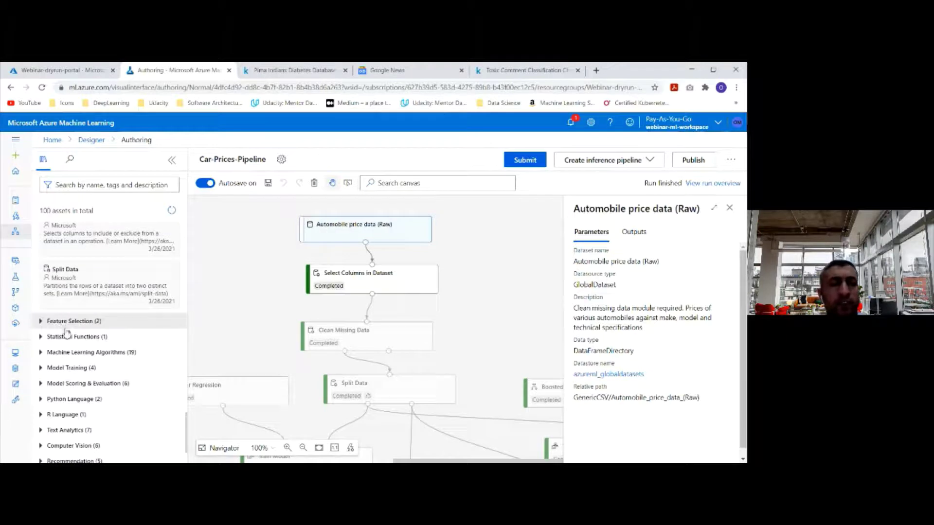
Expand the Machine Learning Algorithms category and look over its Regression modules.
{"action": "left_click", "coordinate": [52, 355]}
{"action": "scroll", "coordinate": [69, 370], "scroll_direction": "down", "scroll_amount": 1}
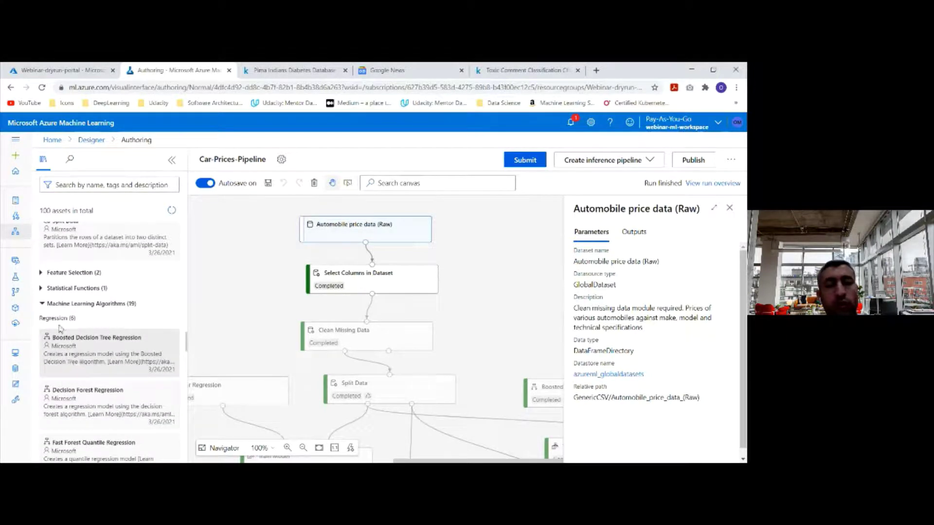
{"action": "scroll", "coordinate": [78, 321], "scroll_direction": "down", "scroll_amount": 2}
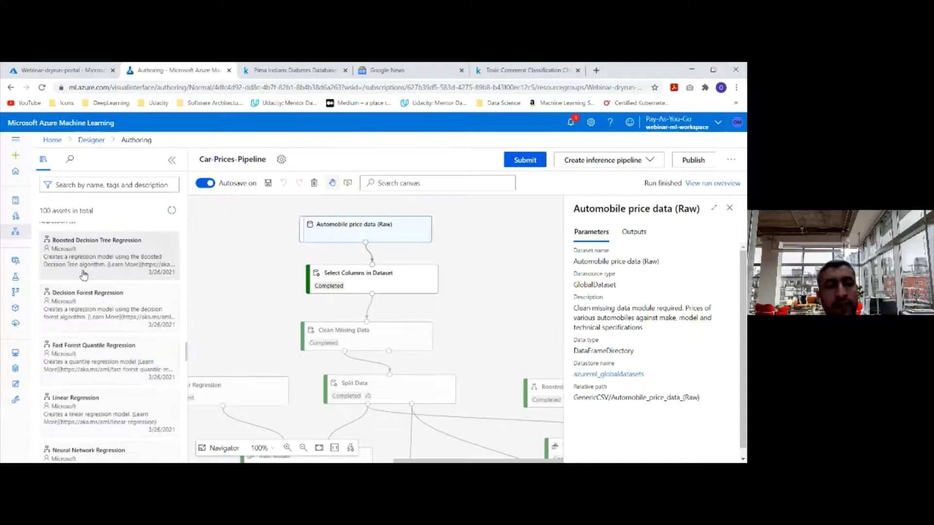
{"action": "scroll", "coordinate": [83, 336], "scroll_direction": "up", "scroll_amount": 2}
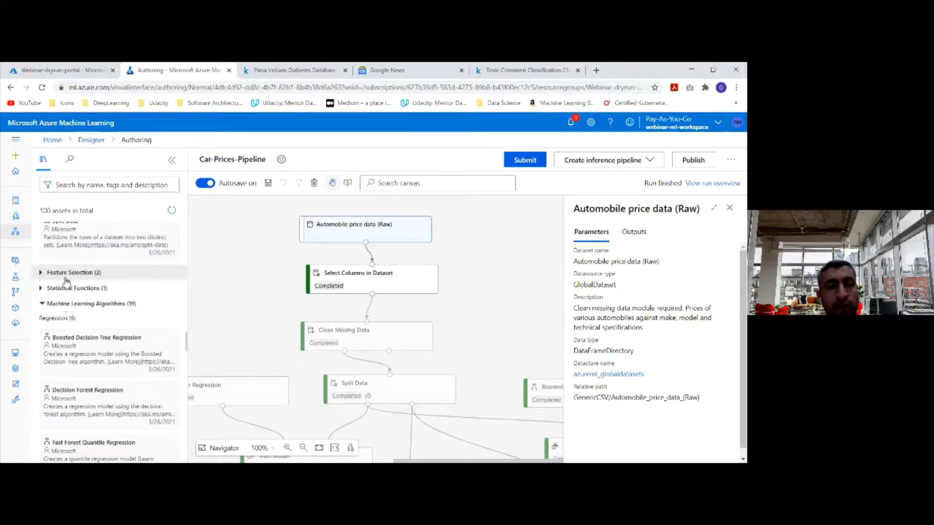
{"action": "scroll", "coordinate": [93, 350], "scroll_direction": "down", "scroll_amount": 2}
{"action": "left_click", "coordinate": [100, 344]}
{"action": "scroll", "coordinate": [101, 345], "scroll_direction": "down", "scroll_amount": 1}
Look over the Clustering and Classification modules among the Machine Learning Algorithms, including K-Means Clustering and Multiclass Decision Forest.
{"action": "scroll", "coordinate": [88, 350], "scroll_direction": "down", "scroll_amount": 3}
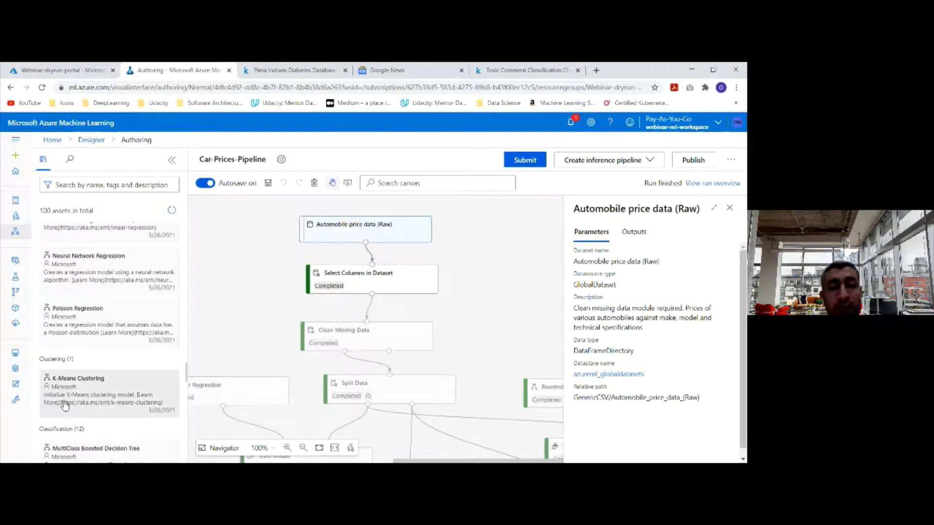
{"action": "scroll", "coordinate": [73, 389], "scroll_direction": "down", "scroll_amount": 2}
{"action": "scroll", "coordinate": [85, 408], "scroll_direction": "down", "scroll_amount": 1}
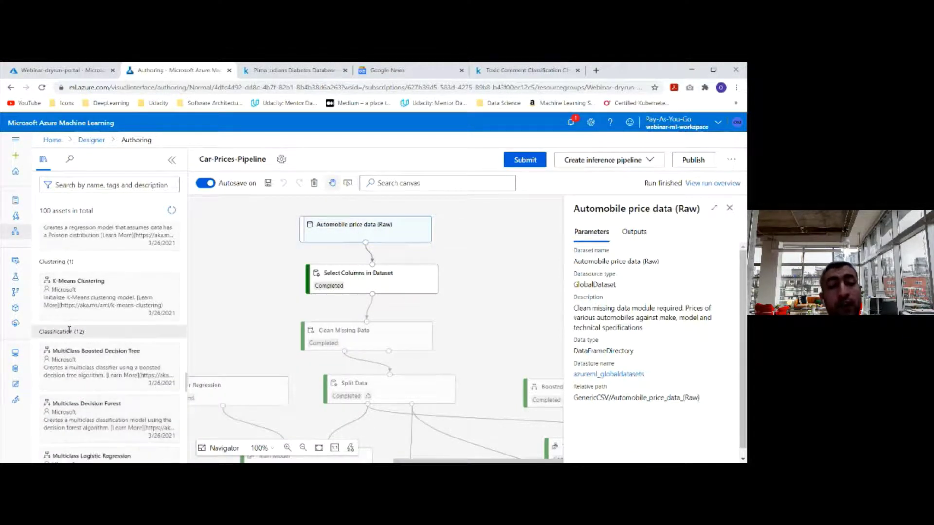
{"action": "scroll", "coordinate": [115, 377], "scroll_direction": "down", "scroll_amount": 2}
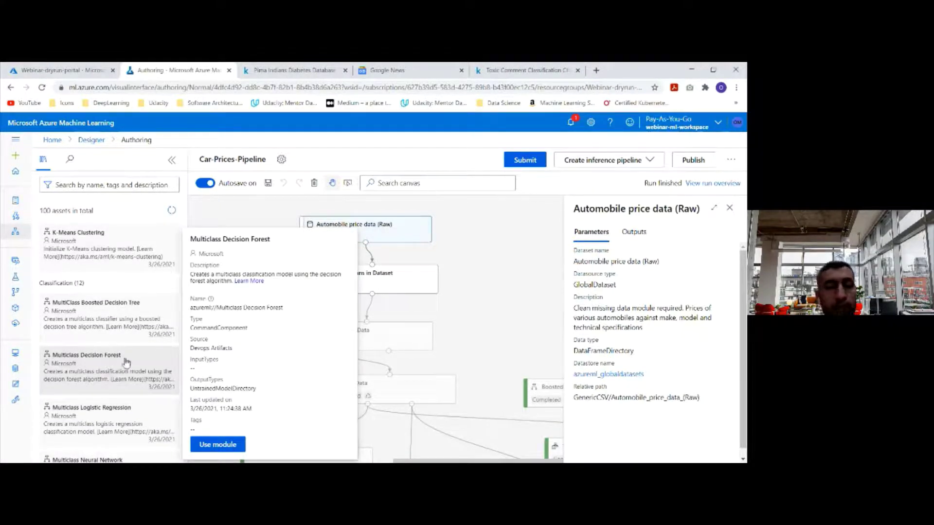
{"action": "scroll", "coordinate": [121, 365], "scroll_direction": "down", "scroll_amount": 4}
{"action": "scroll", "coordinate": [115, 393], "scroll_direction": "down", "scroll_amount": 6}
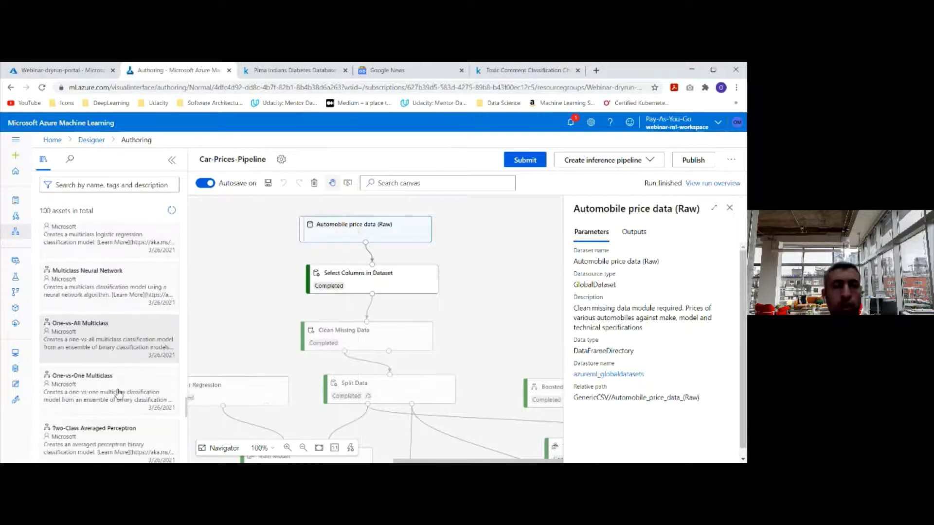
Close the dataset's details and visualize the output of the Automobile price data (Raw) dataset.
{"action": "left_click", "coordinate": [729, 208]}
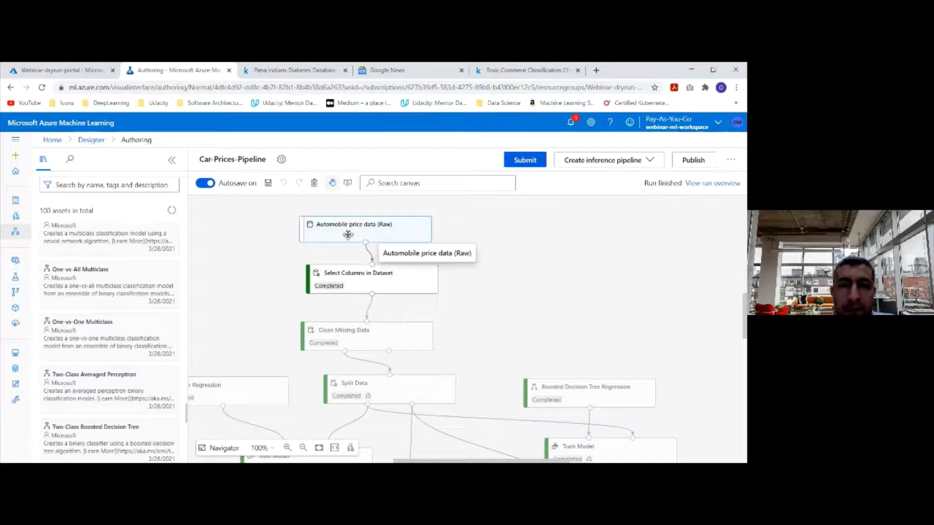
{"action": "left_click", "coordinate": [373, 287]}
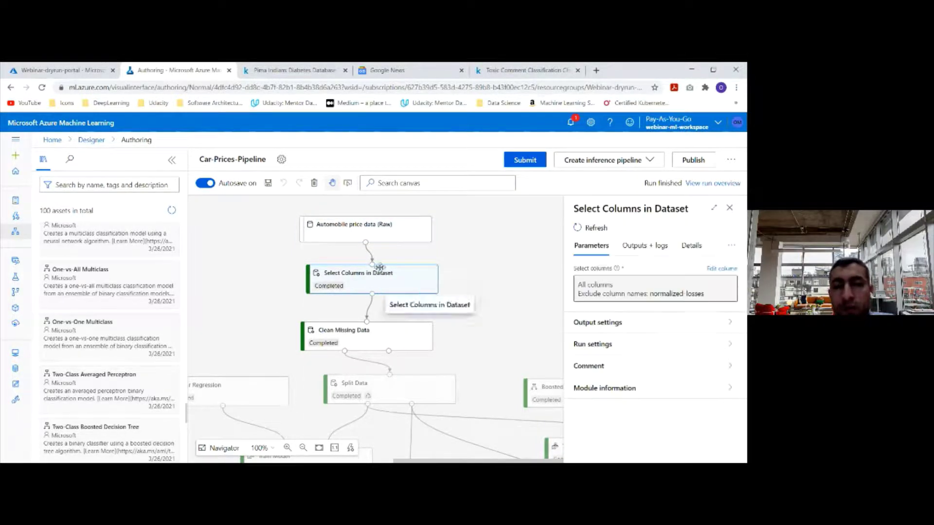
{"action": "right_click", "coordinate": [365, 244]}
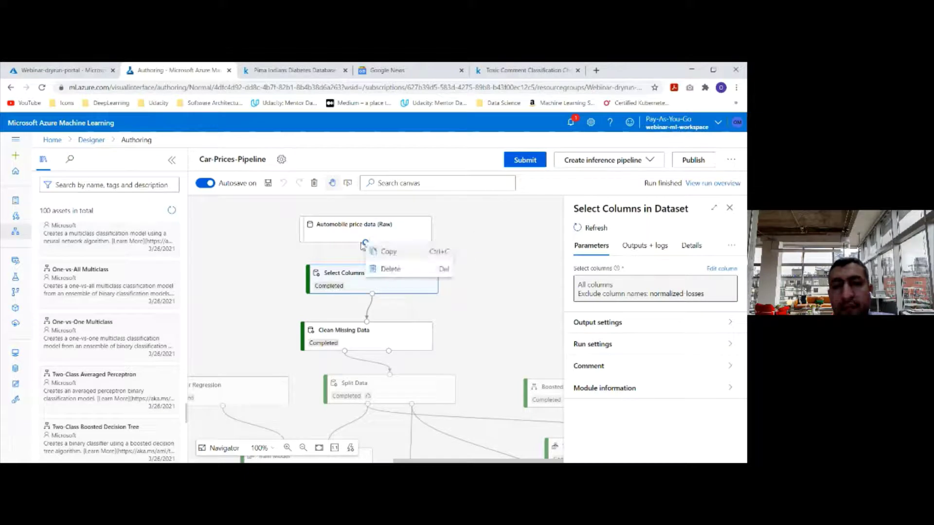
{"action": "left_click", "coordinate": [366, 244]}
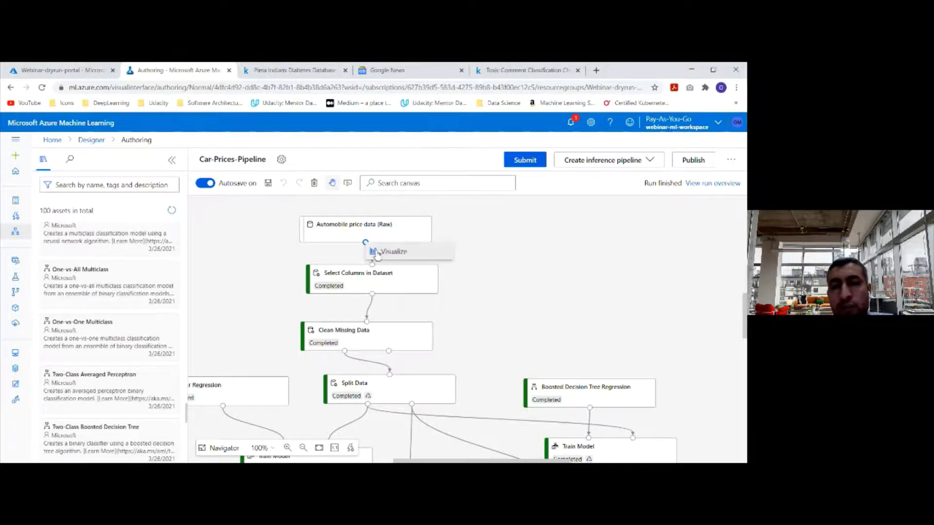
{"action": "left_click", "coordinate": [384, 252]}
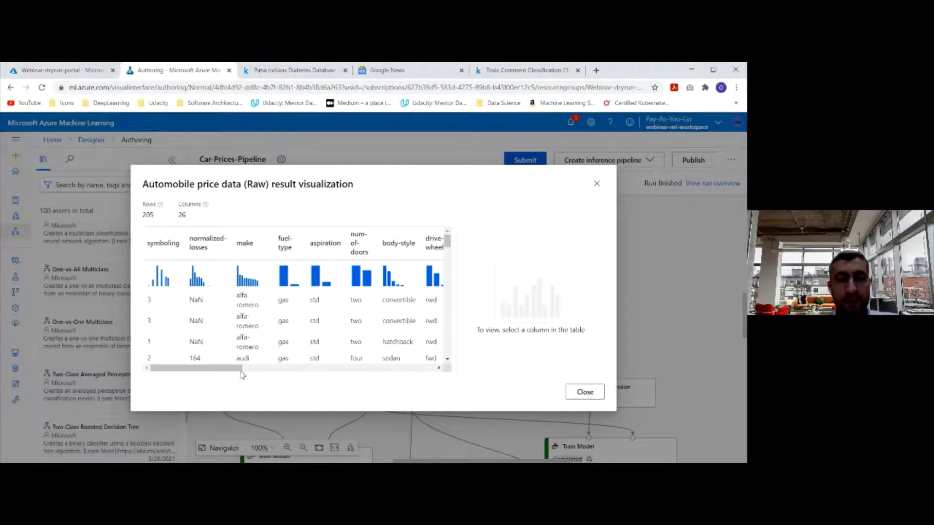
Review the columns of the Automobile price data (Raw) visualization through to price, and close the visualization.
{"action": "left_click_drag", "start_coordinate": [234, 368], "coordinate": [167, 365]}
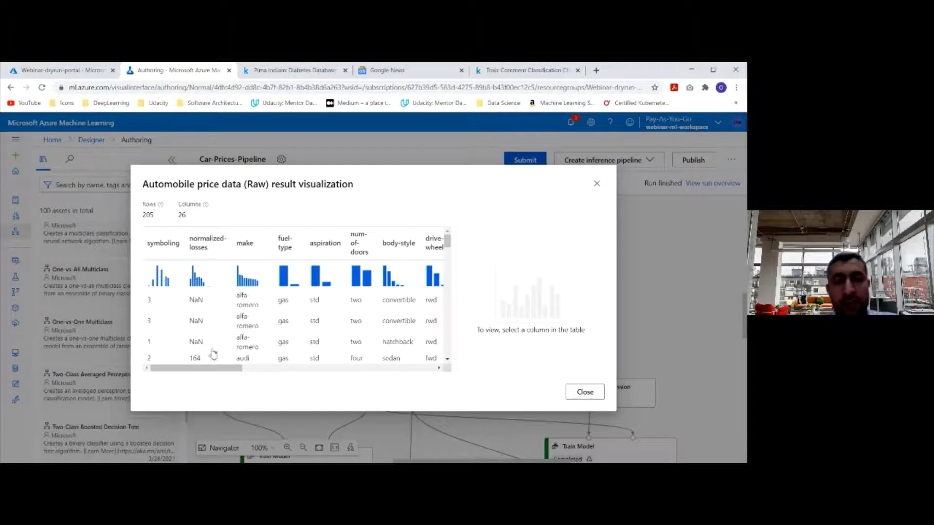
{"action": "left_click_drag", "start_coordinate": [214, 368], "coordinate": [443, 407]}
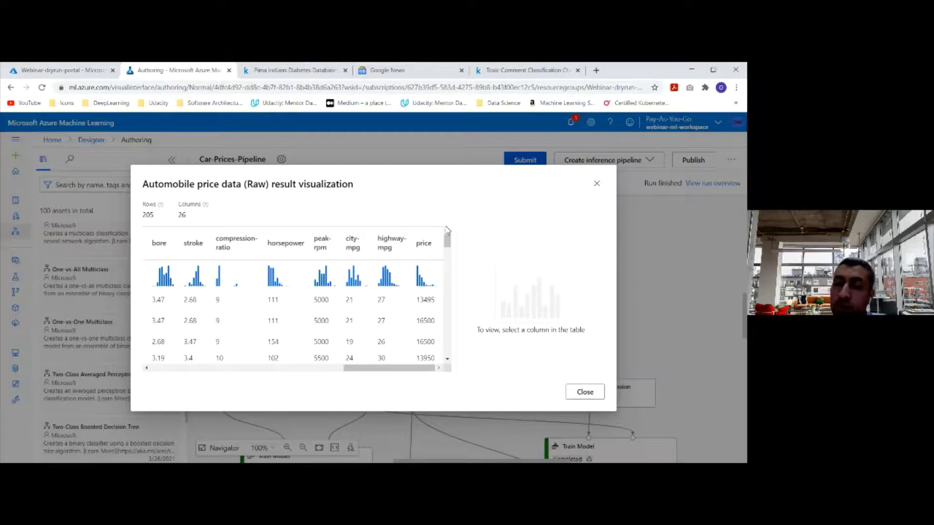
{"action": "left_click", "coordinate": [585, 392]}
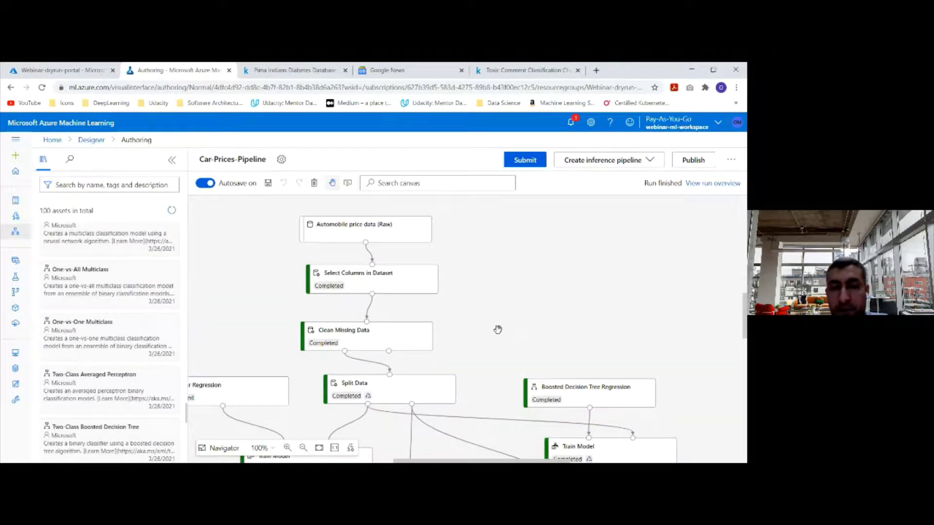
Show the parameters of the Select Columns in Dataset module in the pipeline.
{"action": "scroll", "coordinate": [497, 329], "scroll_direction": "down", "scroll_amount": 1}
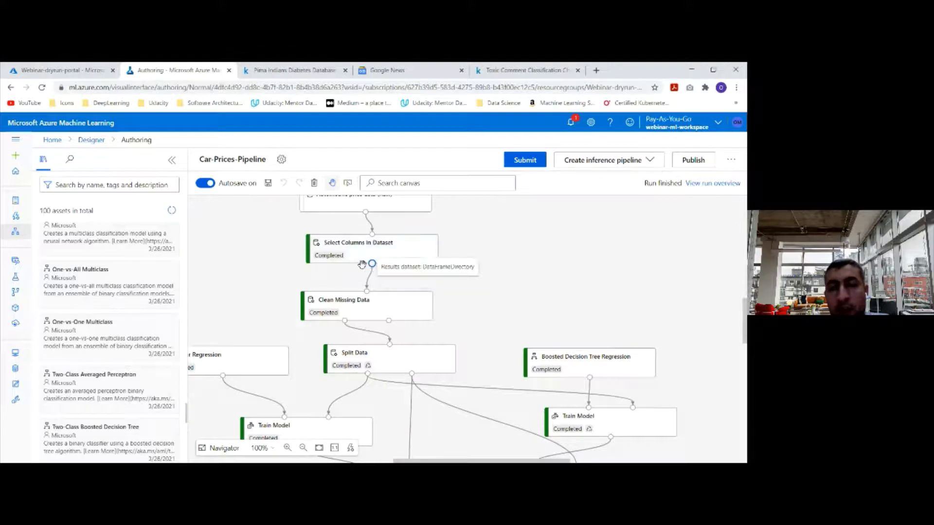
{"action": "left_click", "coordinate": [384, 259]}
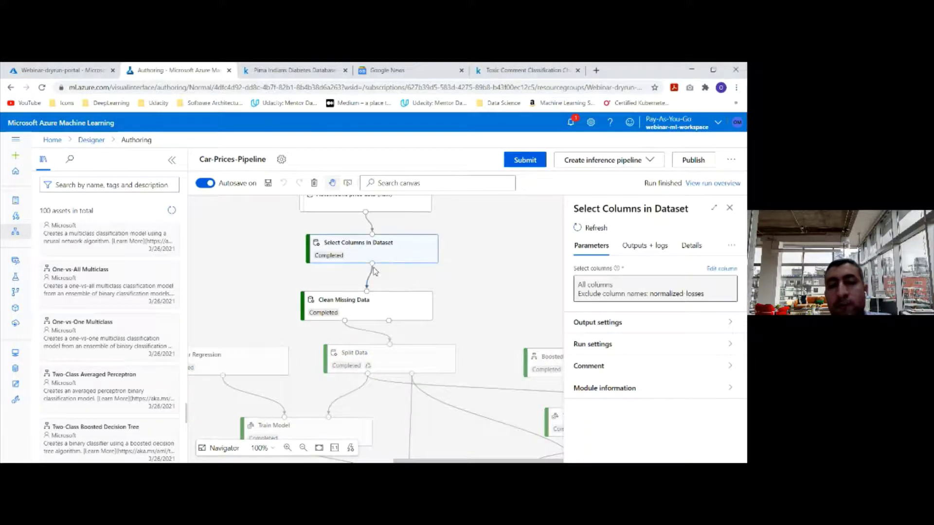
Visualize the output of the Select Columns in Dataset module and close the visualization.
{"action": "right_click", "coordinate": [372, 266]}
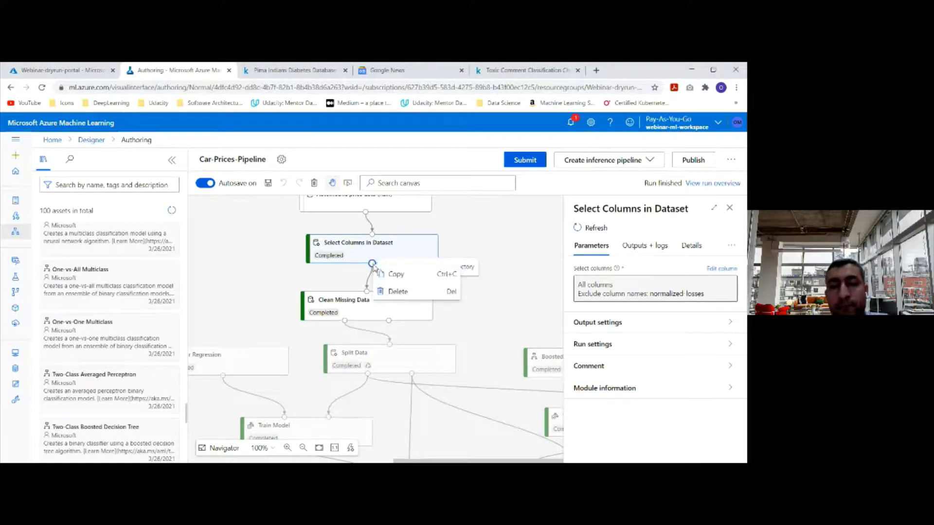
{"action": "left_click", "coordinate": [352, 278]}
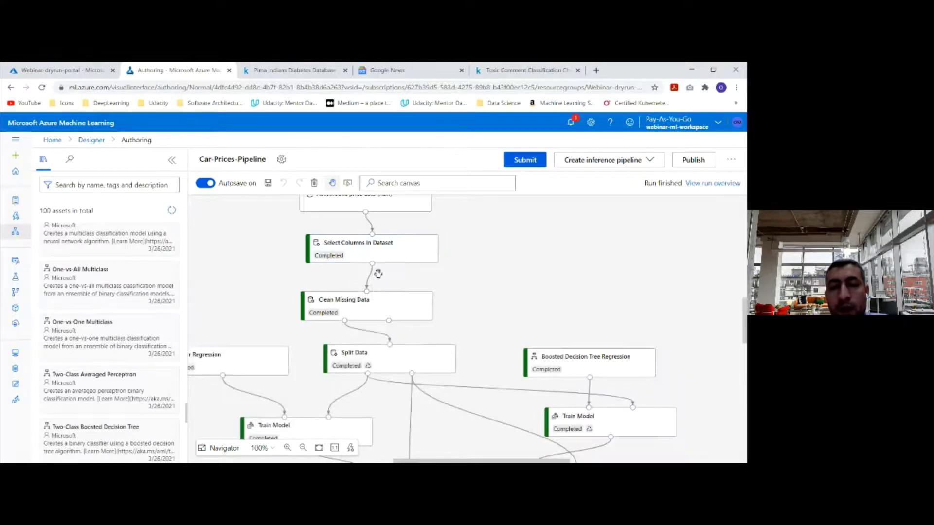
{"action": "left_click", "coordinate": [373, 265]}
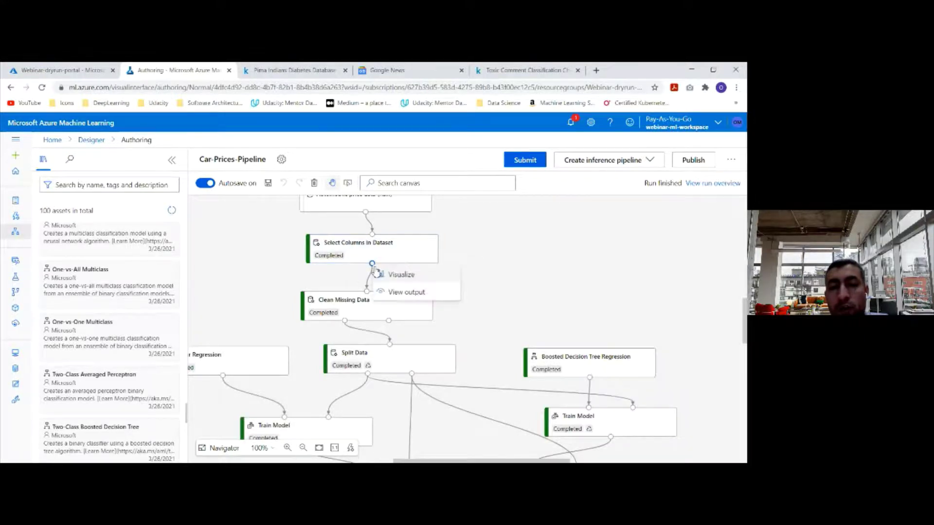
{"action": "left_click", "coordinate": [396, 277]}
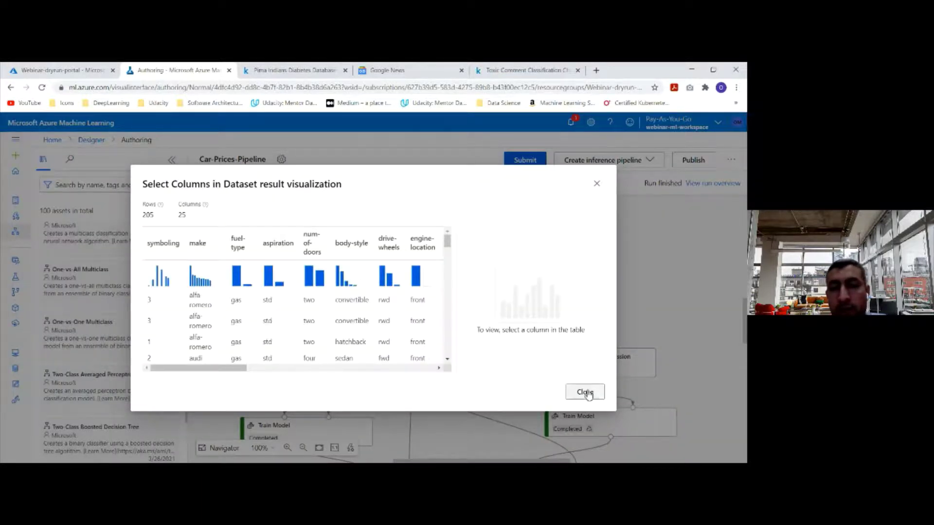
{"action": "left_click", "coordinate": [571, 390]}
Inspect the column selection rules of the Select Columns in Dataset module and cancel without changes.
{"action": "left_click", "coordinate": [382, 255]}
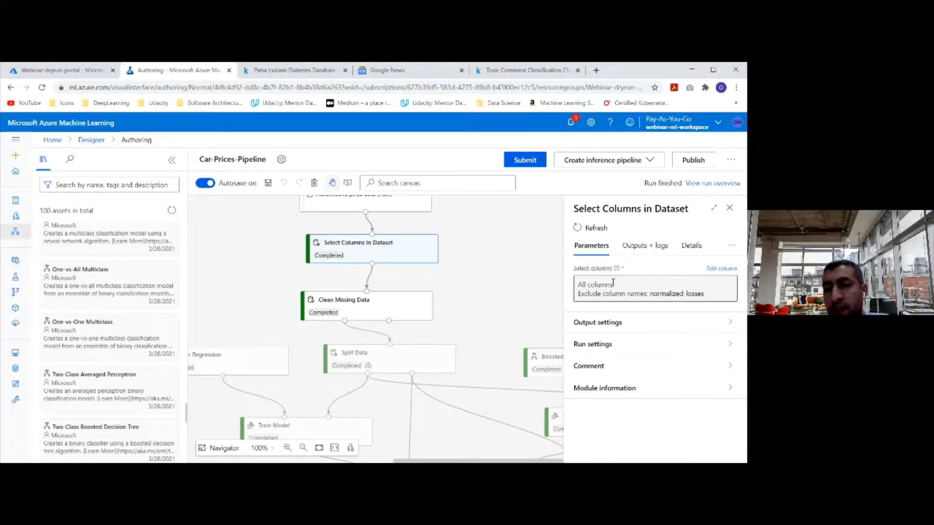
{"action": "left_click", "coordinate": [722, 269]}
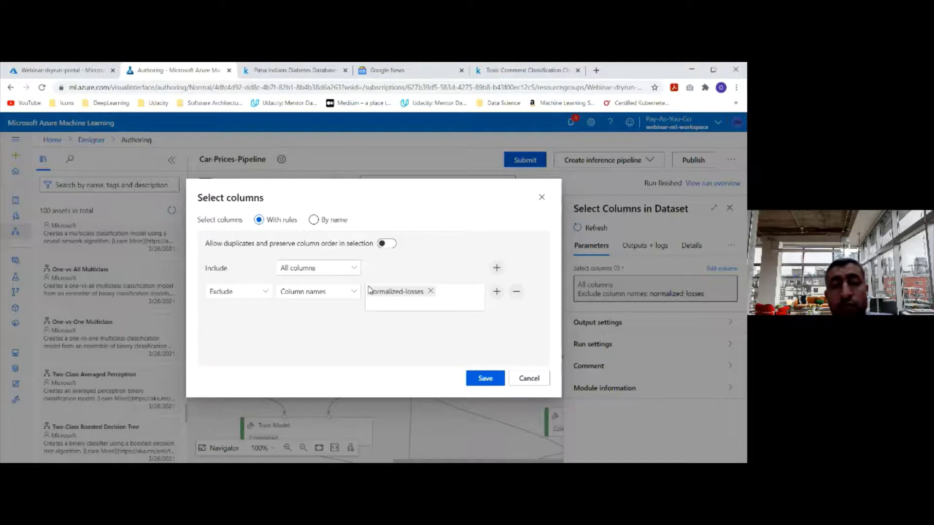
{"action": "left_click", "coordinate": [529, 379]}
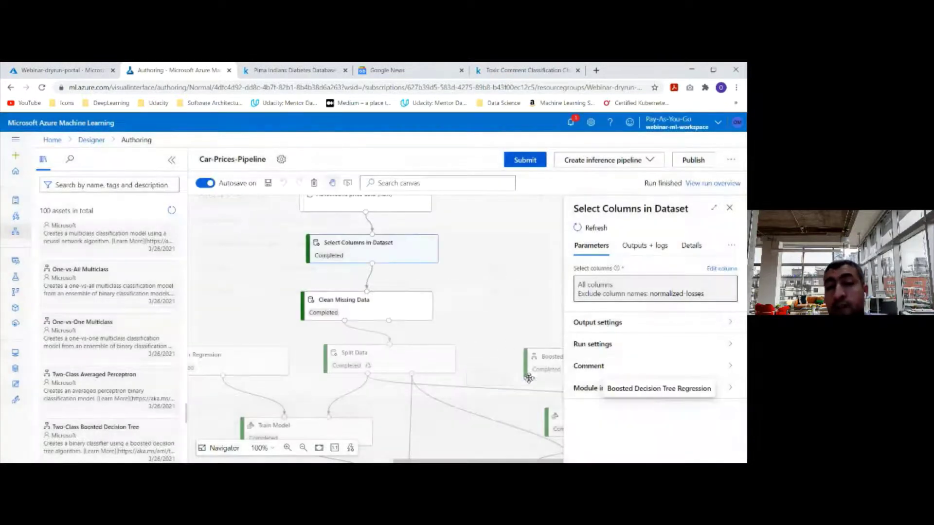
Visualize the Select Columns in Dataset output again, review its columns from symboling through to price, and close it.
{"action": "right_click", "coordinate": [373, 268]}
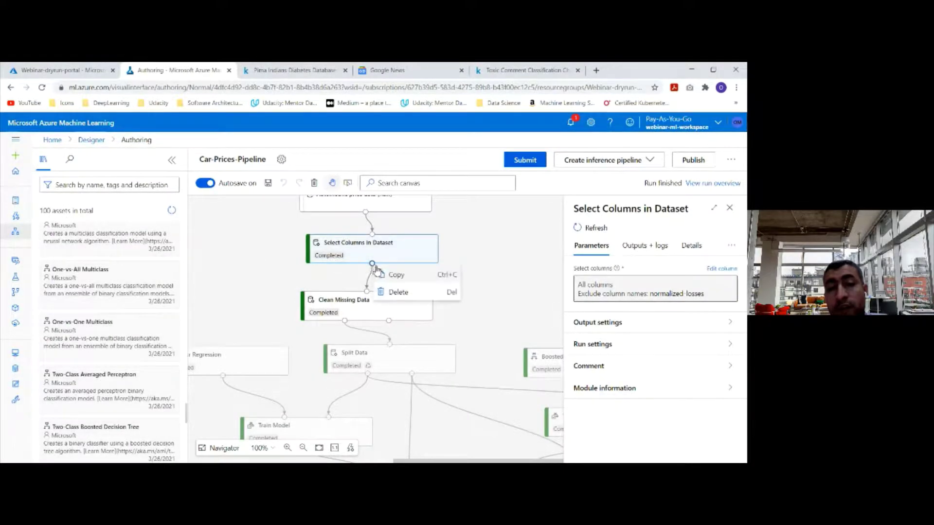
{"action": "left_click", "coordinate": [361, 269]}
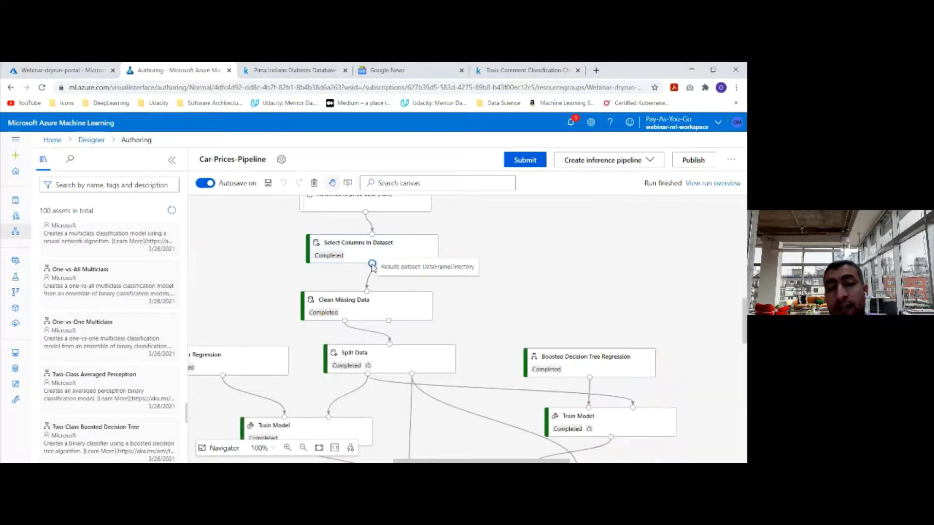
{"action": "right_click", "coordinate": [373, 268]}
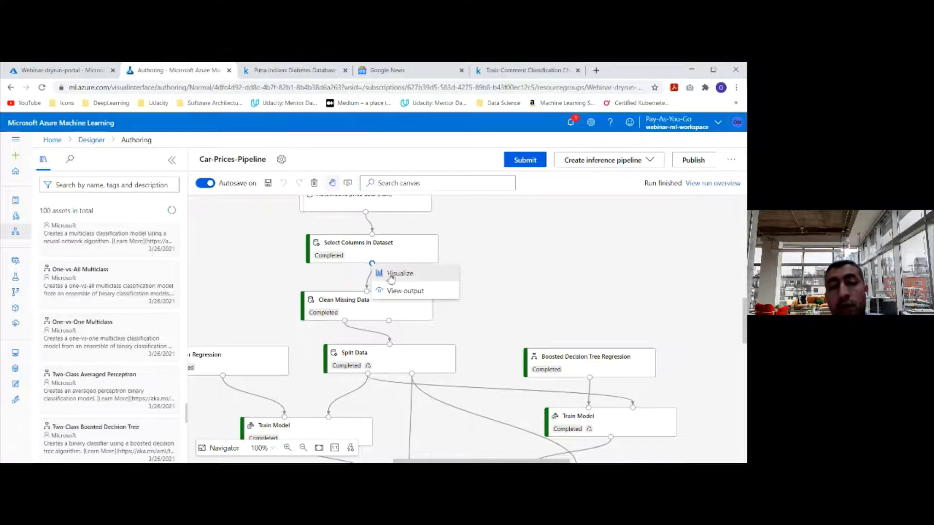
{"action": "left_click", "coordinate": [389, 276]}
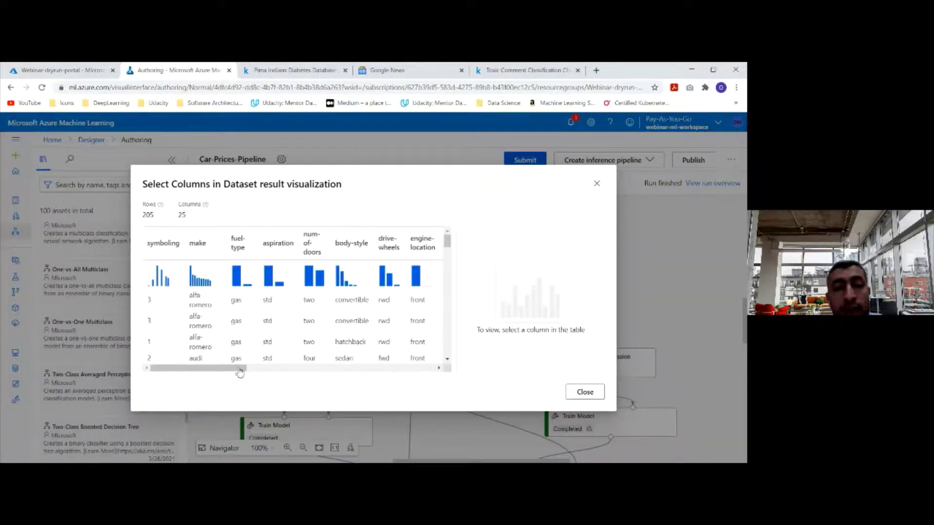
{"action": "mouse_move", "coordinate": [231, 372]}
{"action": "left_mouse_down"}
{"action": "mouse_move", "coordinate": [307, 375]}
{"action": "mouse_move", "coordinate": [222, 387]}
{"action": "left_mouse_up"}
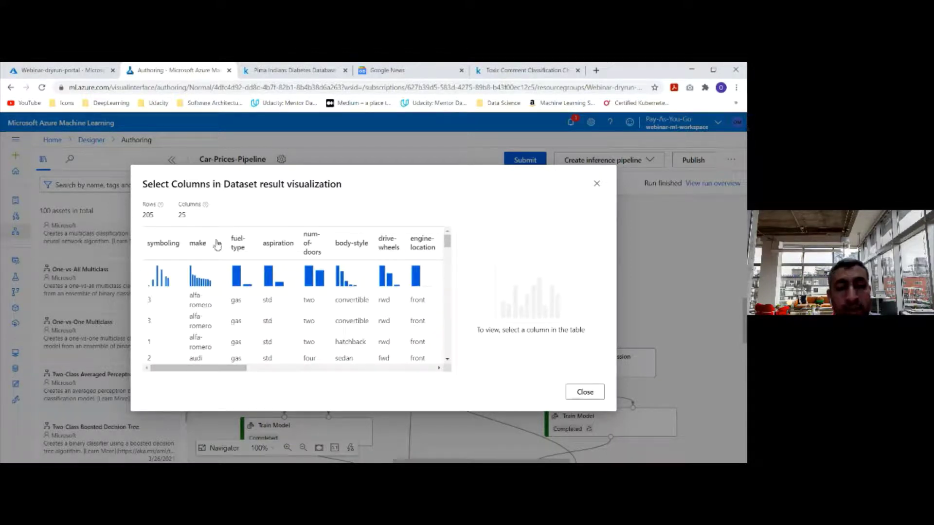
{"action": "left_click_drag", "start_coordinate": [246, 377], "coordinate": [439, 385]}
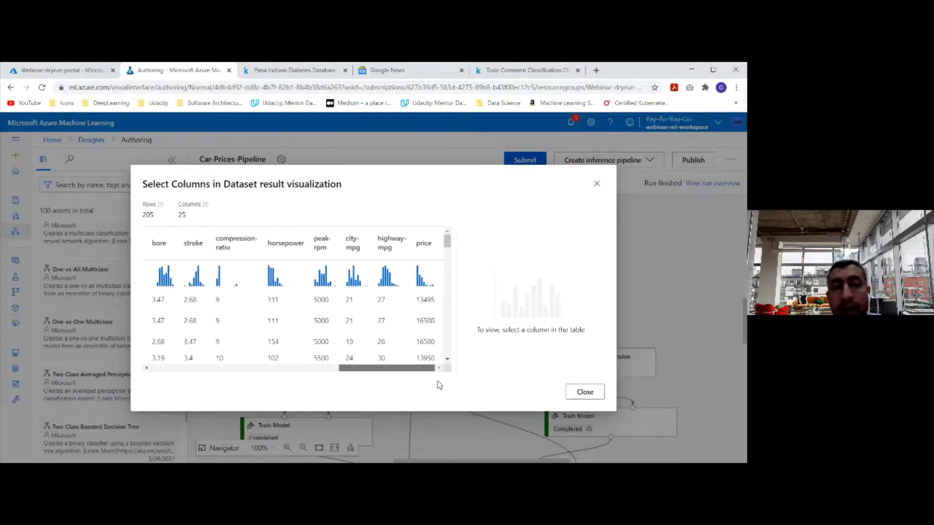
{"action": "left_click", "coordinate": [584, 392]}
Visualize the Automobile price data (Raw) output and examine the symboling column's statistics, especially its missing values.
{"action": "scroll", "coordinate": [392, 285], "scroll_direction": "down", "scroll_amount": 1}
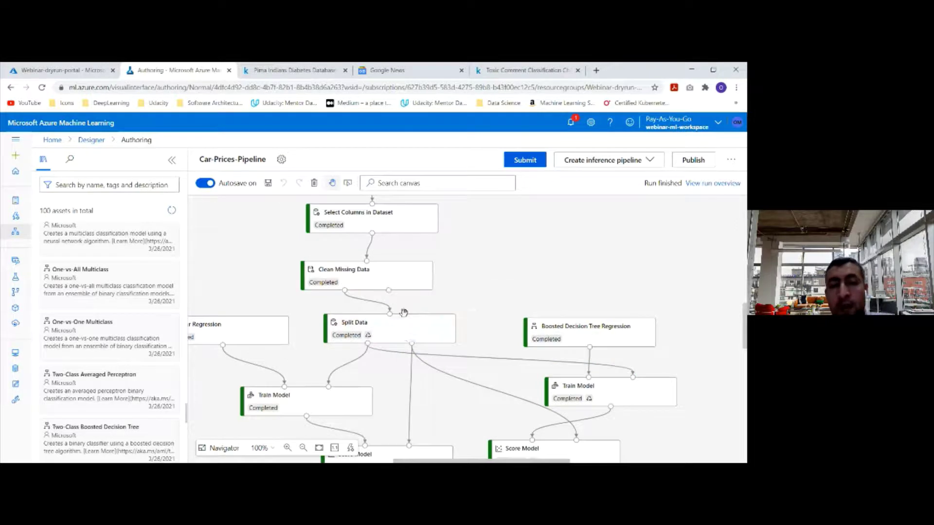
{"action": "scroll", "coordinate": [480, 283], "scroll_direction": "up", "scroll_amount": 2}
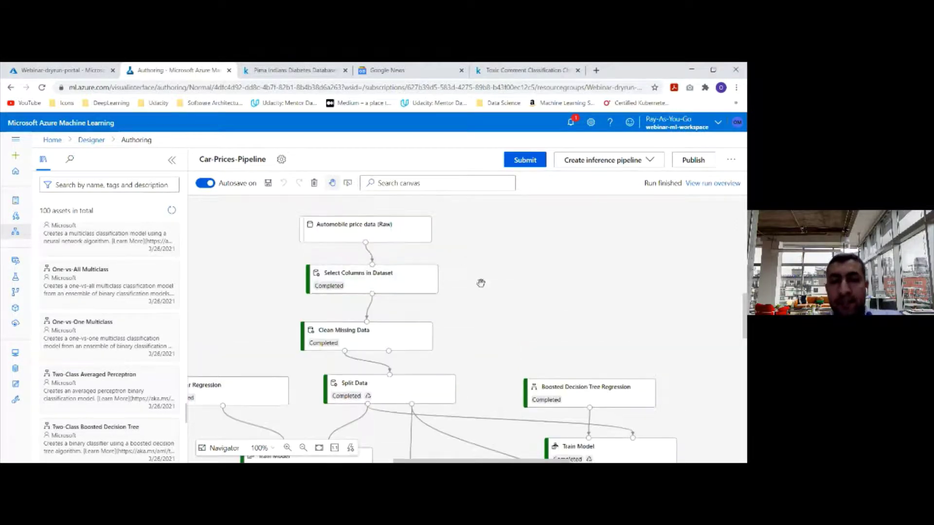
{"action": "right_click", "coordinate": [366, 245]}
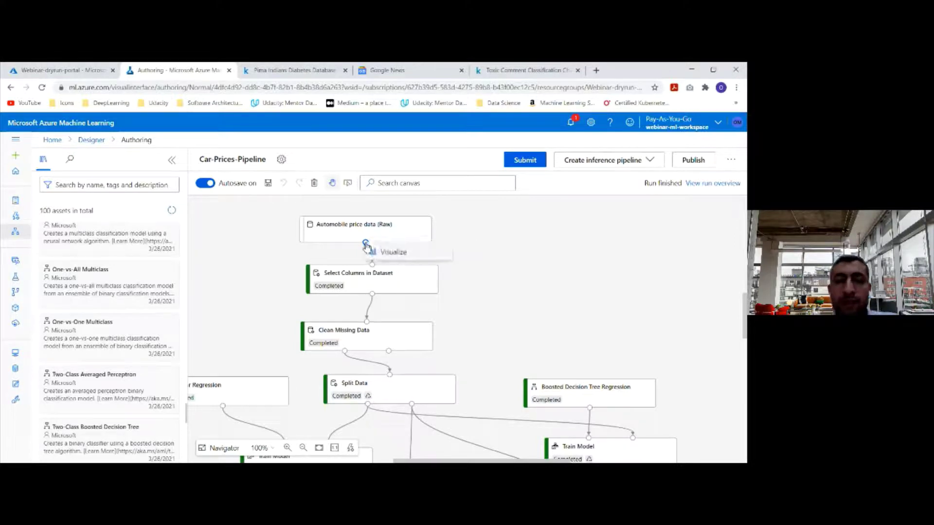
{"action": "left_click", "coordinate": [380, 253]}
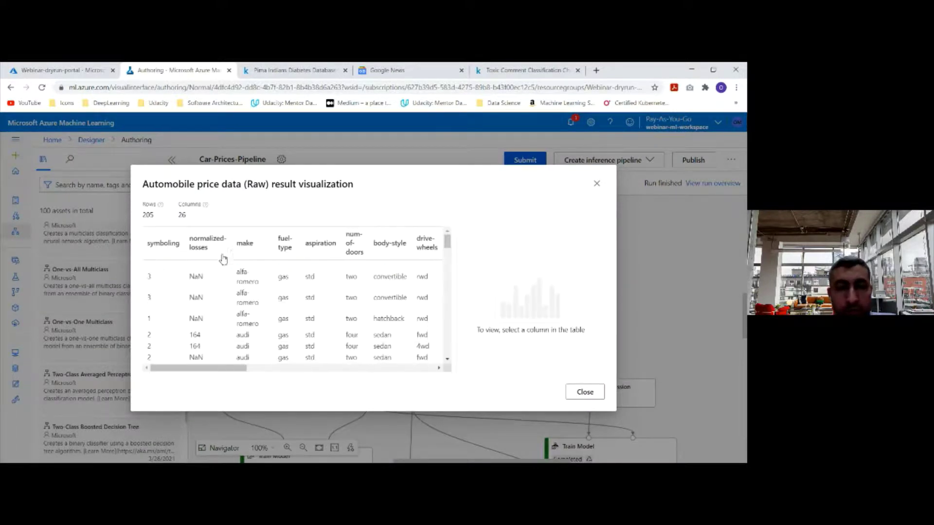
{"action": "left_click", "coordinate": [157, 247]}
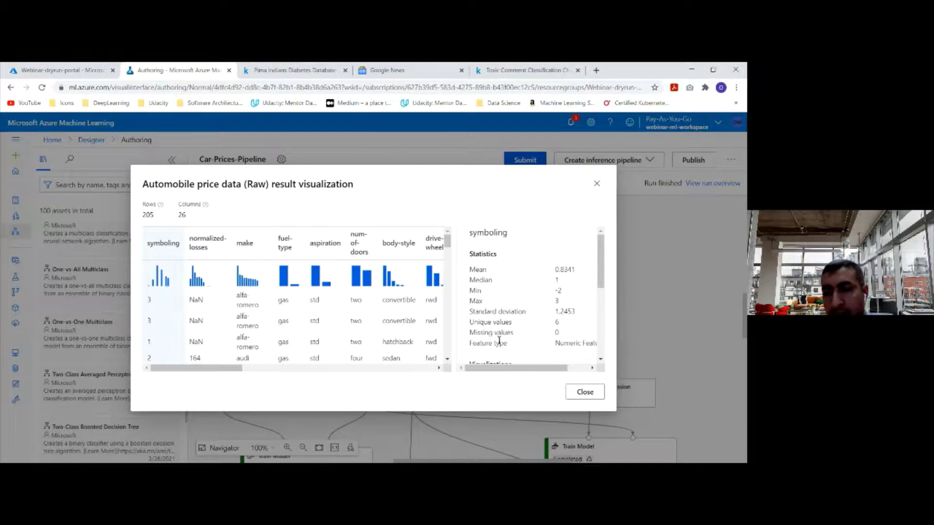
{"action": "left_click_drag", "start_coordinate": [471, 332], "coordinate": [555, 339]}
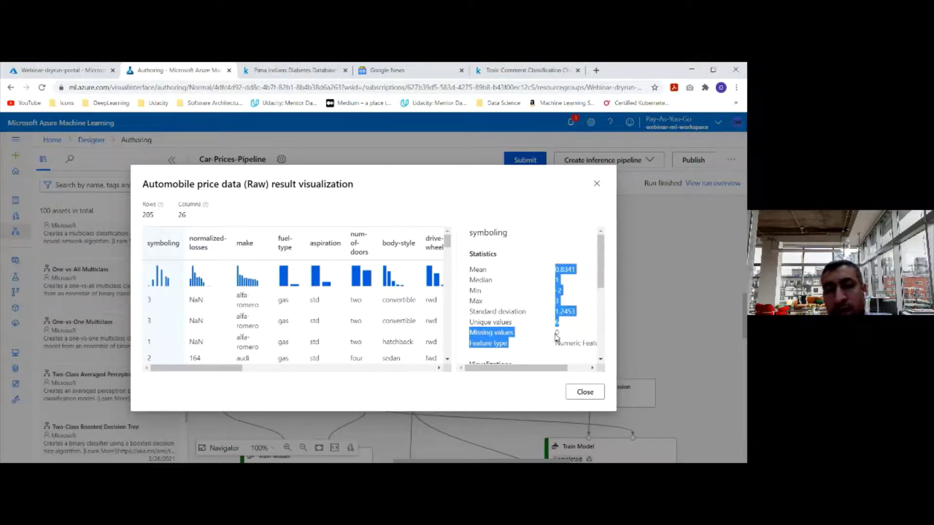
Check the statistics of the make, normalized-losses, fuel-type, aspiration and num-of-doors columns, and close the visualization.
{"action": "left_click", "coordinate": [243, 249]}
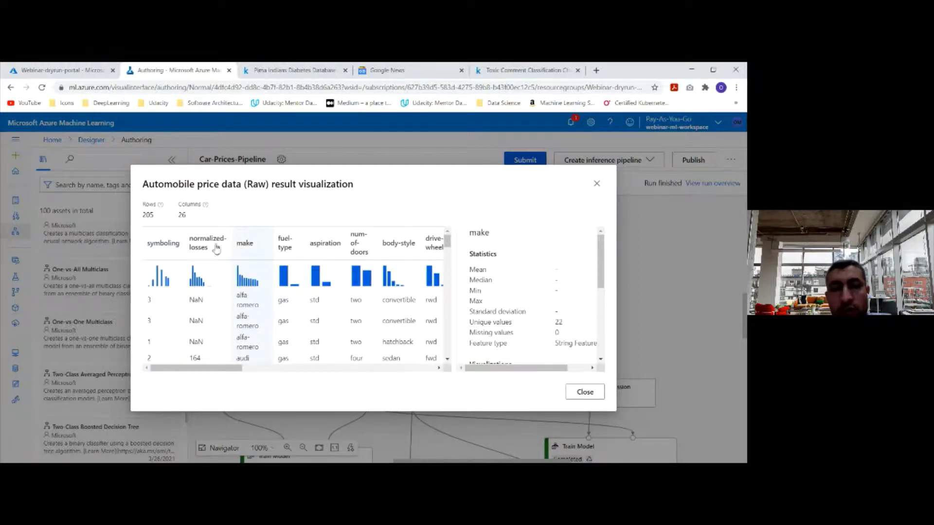
{"action": "left_click", "coordinate": [217, 248]}
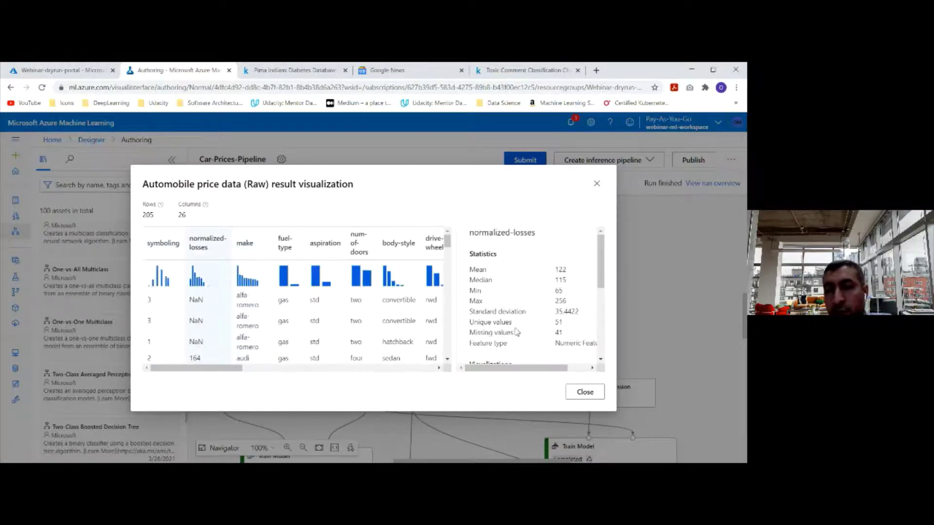
{"action": "left_click", "coordinate": [286, 246]}
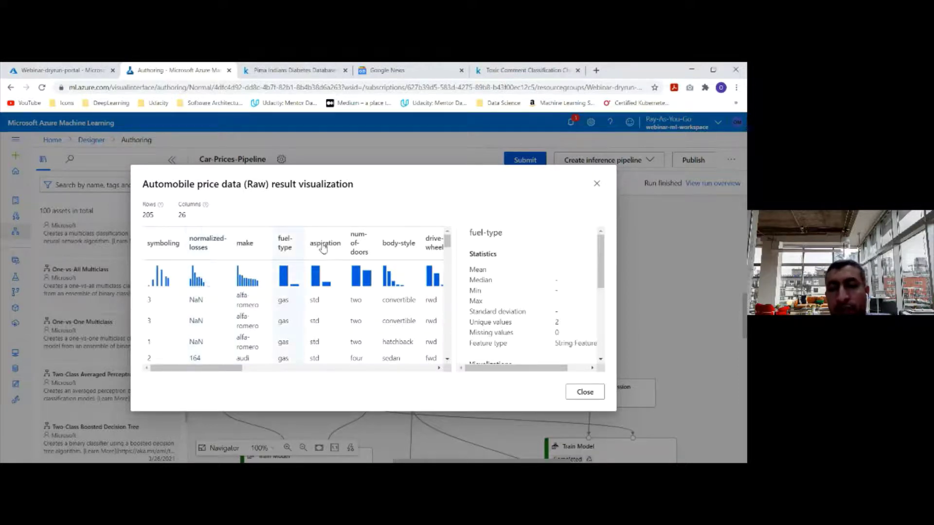
{"action": "left_click", "coordinate": [323, 246]}
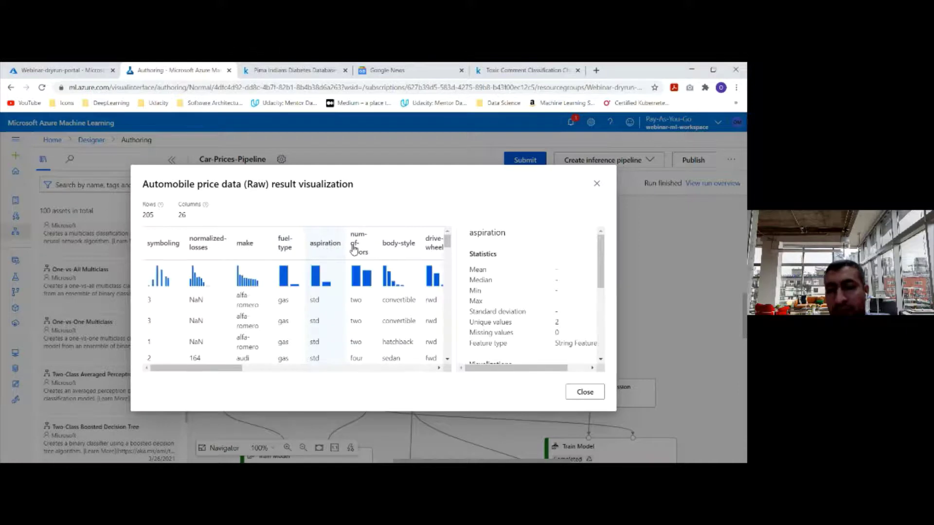
{"action": "left_click", "coordinate": [354, 246]}
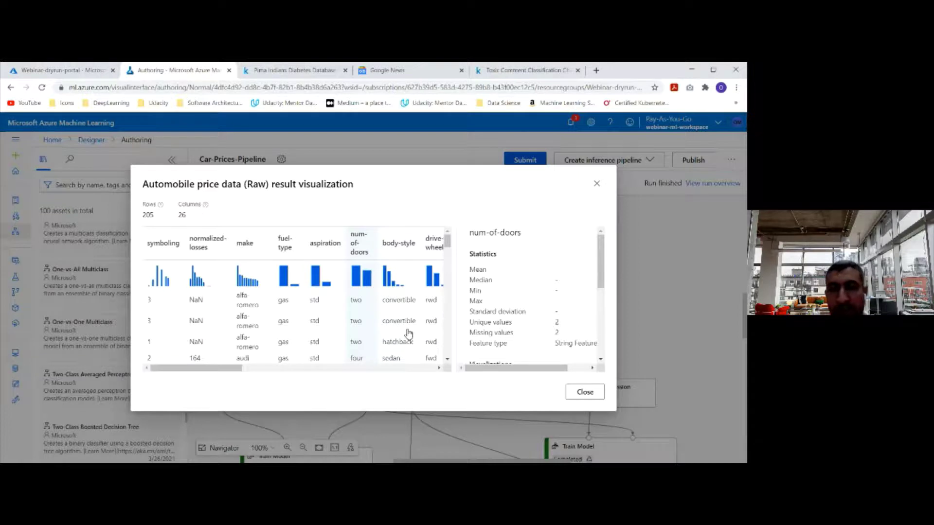
{"action": "left_click", "coordinate": [578, 396]}
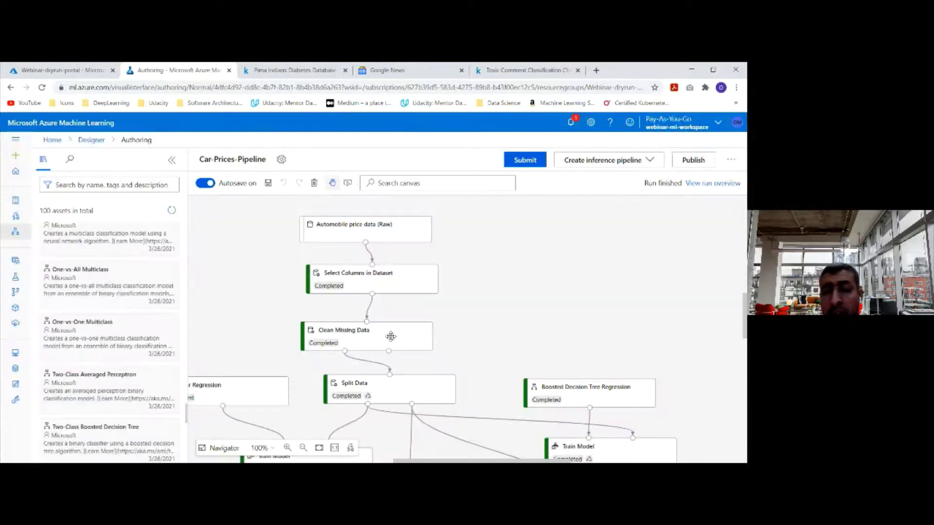
Inspect the Clean Missing Data module's parameters, including the maximum missing value ratio and the available cleaning modes, and close them.
{"action": "scroll", "coordinate": [420, 334], "scroll_direction": "down", "scroll_amount": 1}
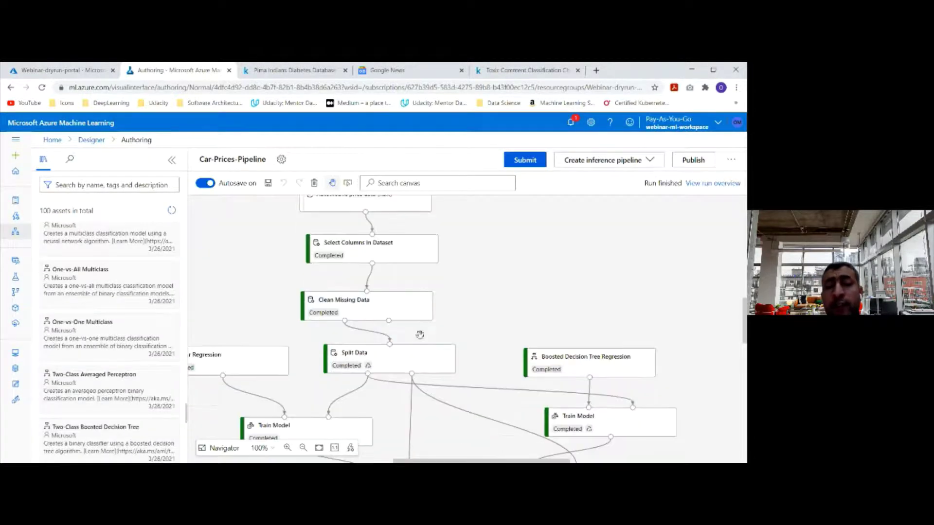
{"action": "left_click", "coordinate": [361, 307]}
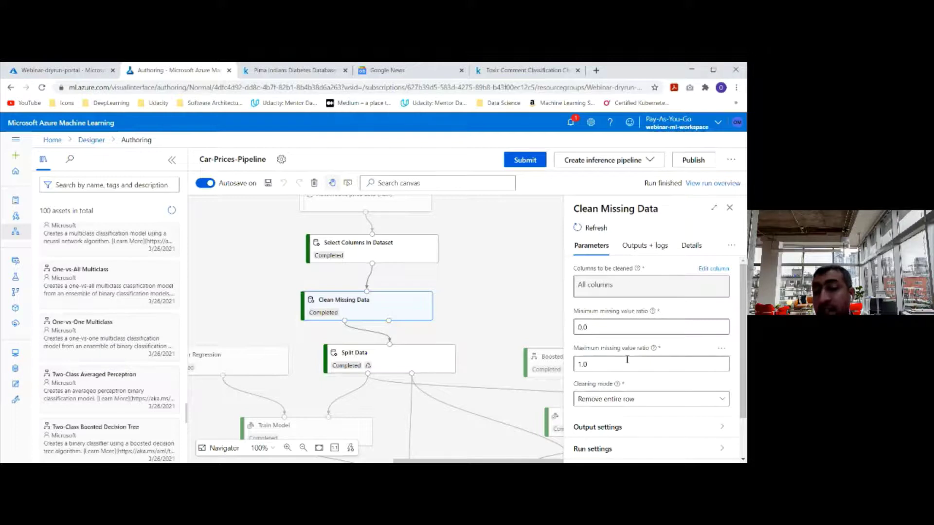
{"action": "left_click", "coordinate": [583, 364]}
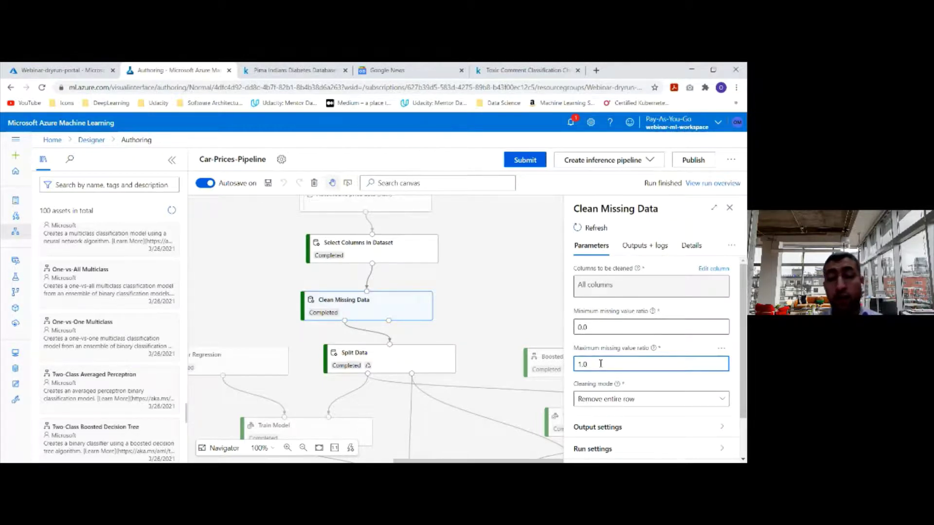
{"action": "left_click", "coordinate": [650, 405]}
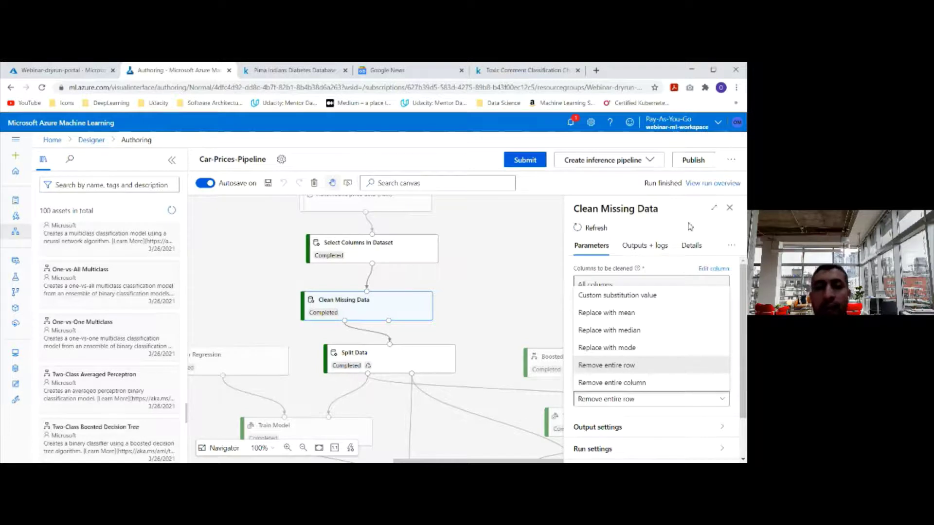
{"action": "left_click", "coordinate": [463, 308]}
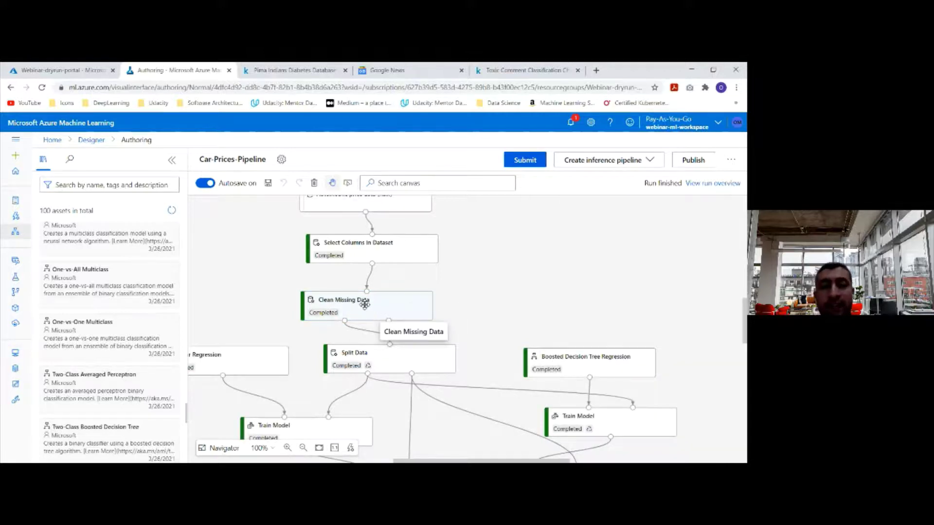
Inspect the Split Data module's parameters, including the fraction of rows in the first output dataset and the random seed, and close them.
{"action": "scroll", "coordinate": [443, 343], "scroll_direction": "down", "scroll_amount": 1}
{"action": "scroll", "coordinate": [443, 343], "scroll_direction": "down", "scroll_amount": 1}
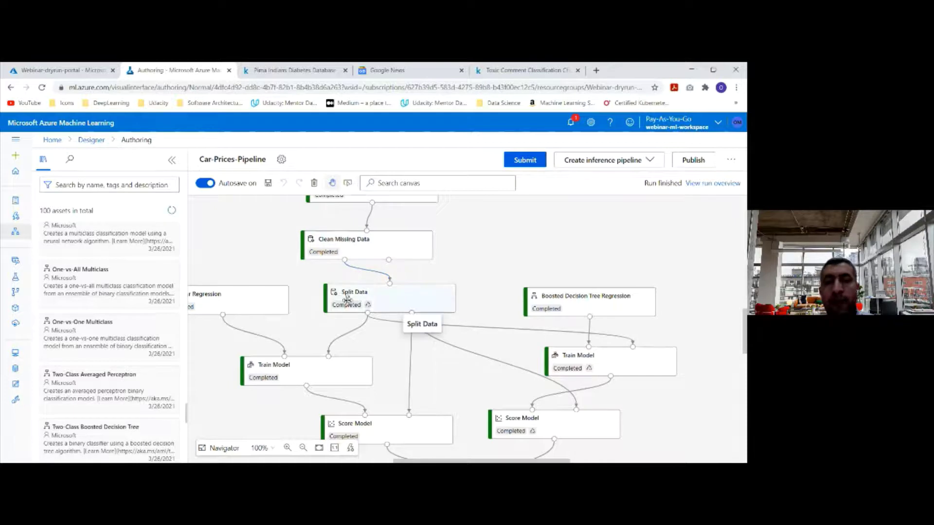
{"action": "left_click", "coordinate": [396, 303]}
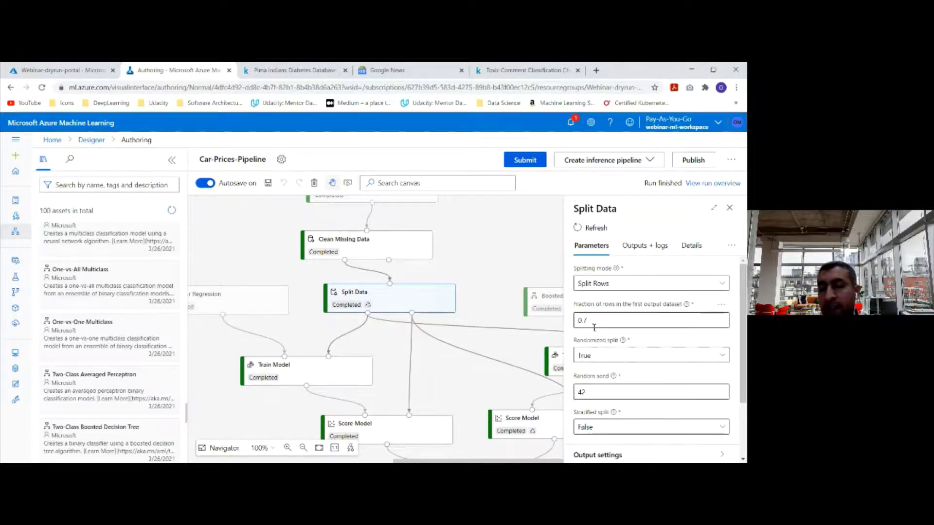
{"action": "left_click_drag", "start_coordinate": [590, 320], "coordinate": [573, 321]}
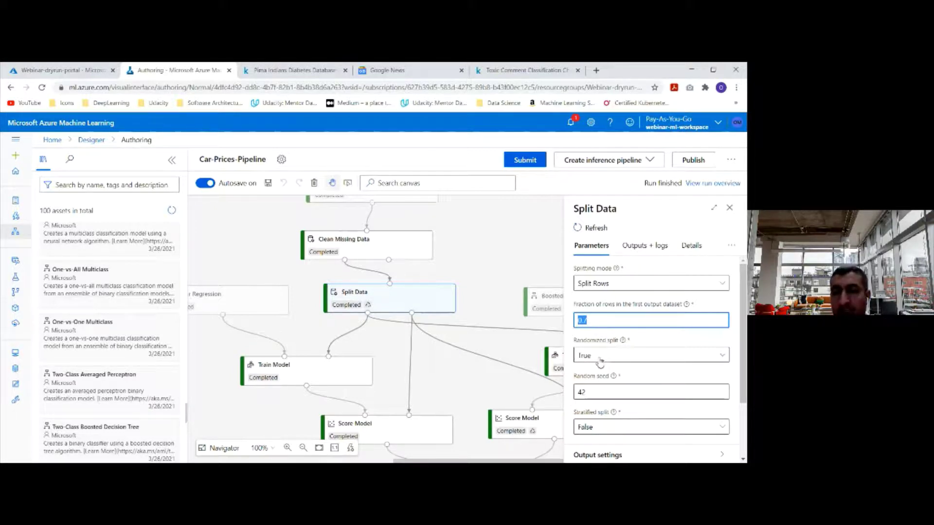
{"action": "left_click", "coordinate": [590, 391]}
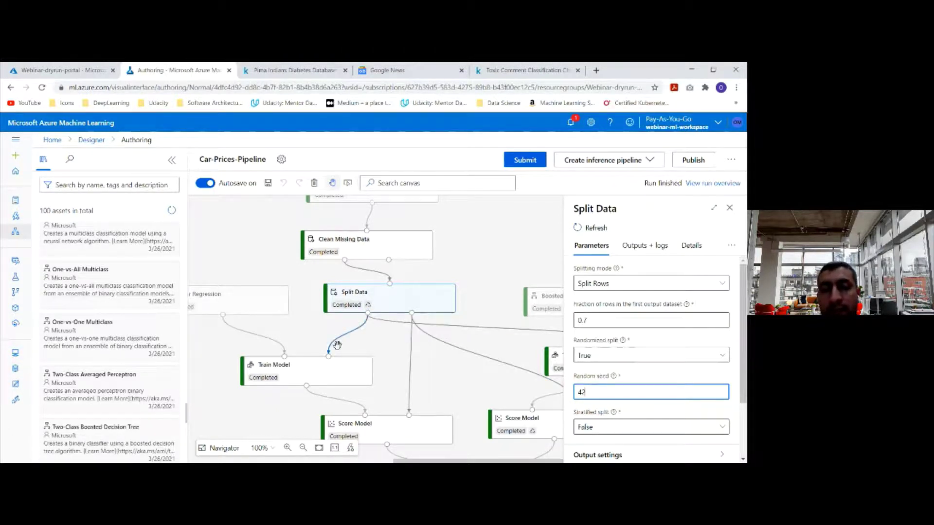
{"action": "left_click", "coordinate": [396, 339]}
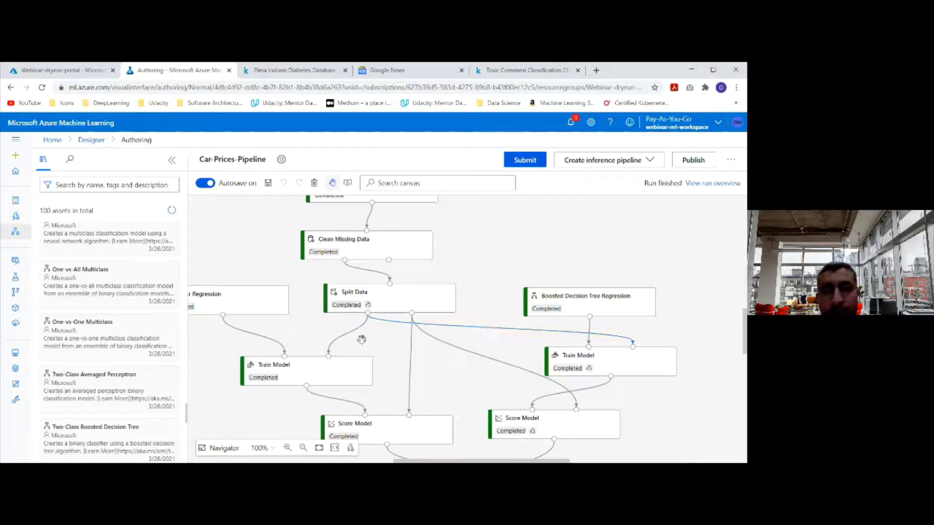
Collapse the asset library so the whole model-training part of the pipeline, from Linear Regression to Boosted Decision Tree Regression, fits on the canvas.
{"action": "scroll", "coordinate": [362, 337], "scroll_direction": "down", "scroll_amount": 1}
{"action": "scroll", "coordinate": [367, 335], "scroll_direction": "down", "scroll_amount": 1}
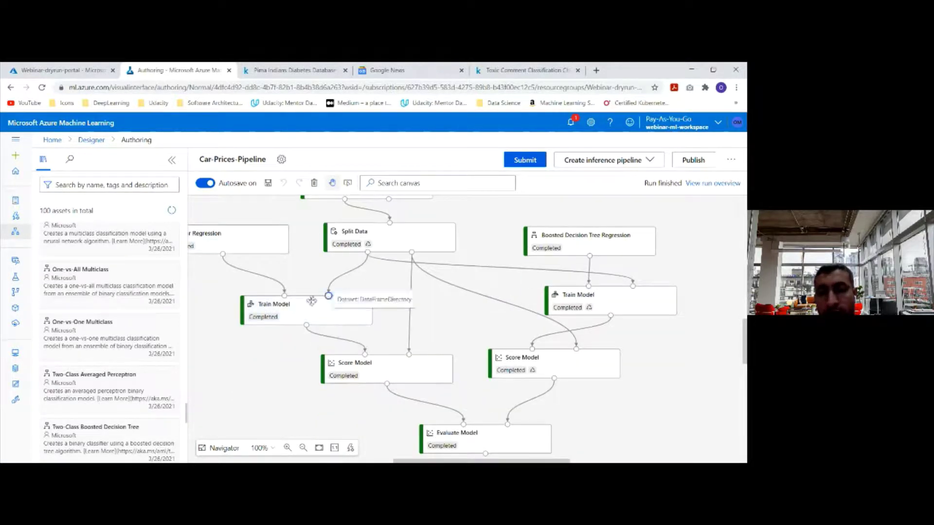
{"action": "scroll", "coordinate": [335, 311], "scroll_direction": "up", "scroll_amount": 1}
{"action": "scroll", "coordinate": [336, 321], "scroll_direction": "down", "scroll_amount": 1}
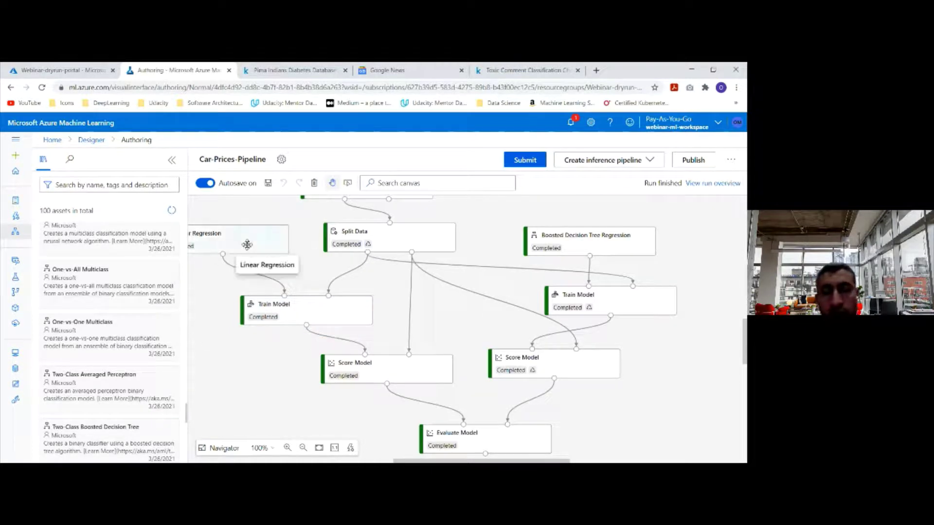
{"action": "left_click", "coordinate": [173, 161]}
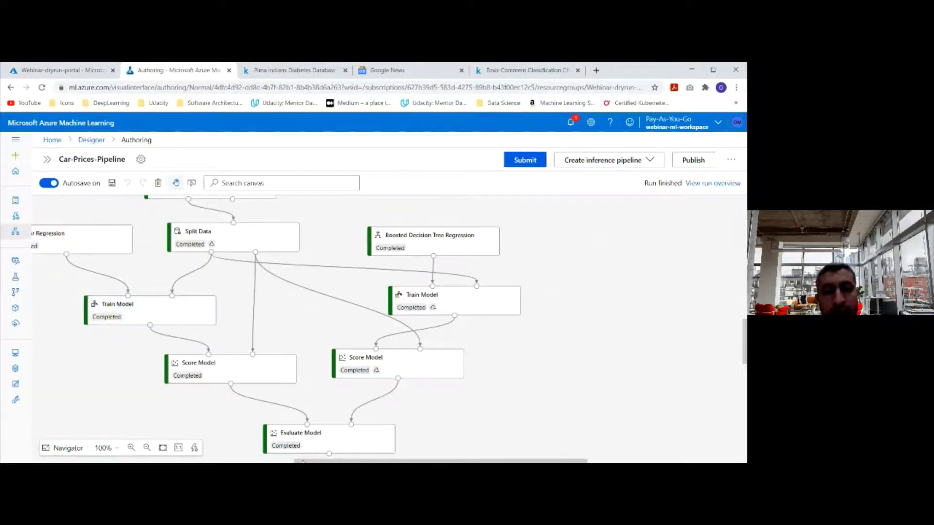
{"action": "left_click_drag", "start_coordinate": [312, 461], "coordinate": [260, 462]}
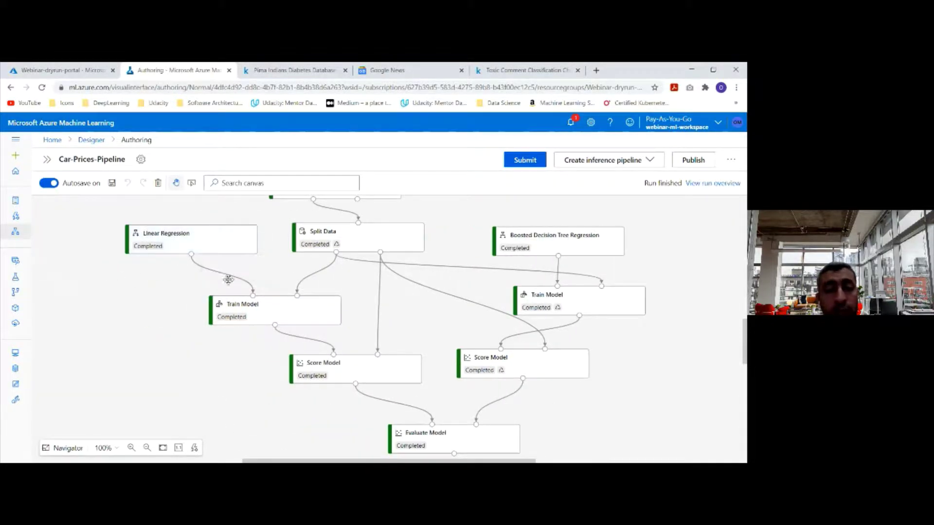
Inspect the Linear Regression module's parameters, including the solution method and L2 regularization weight, and close them.
{"action": "scroll", "coordinate": [226, 282], "scroll_direction": "up", "scroll_amount": 1}
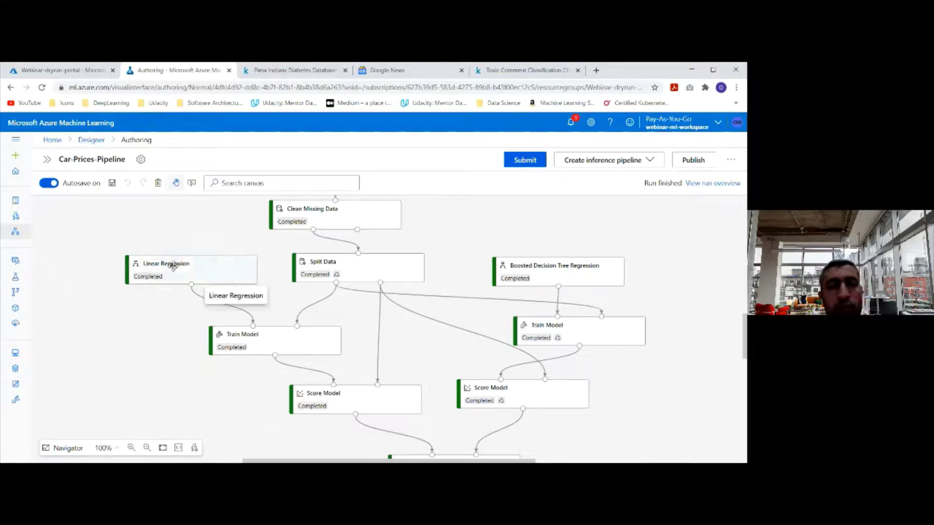
{"action": "left_click", "coordinate": [141, 266]}
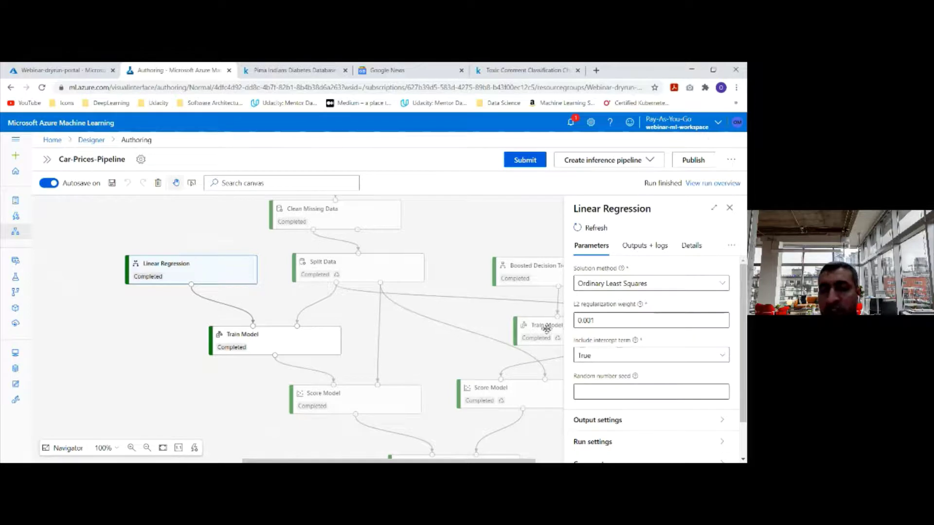
{"action": "left_click", "coordinate": [146, 313]}
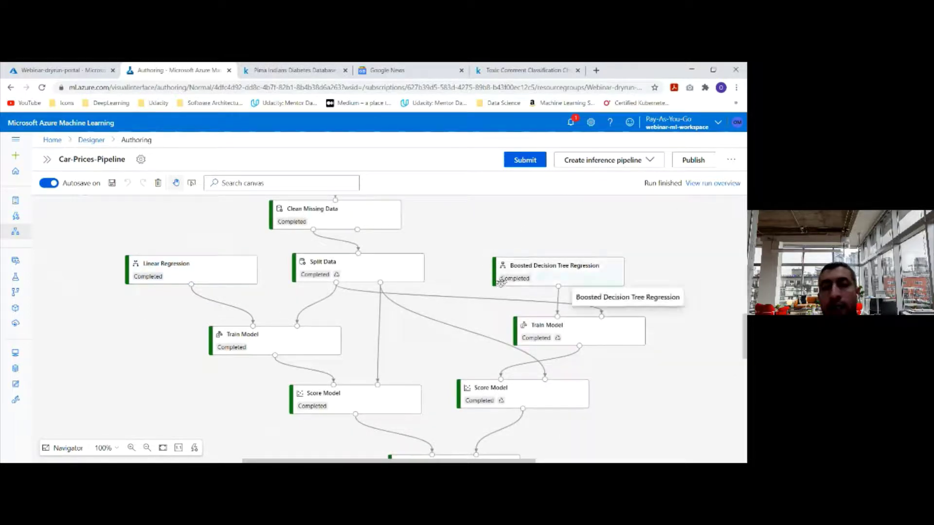
Inspect the label column of the Linear Regression branch's Train Model module and follow its connections through Score Model to Evaluate Model.
{"action": "left_click", "coordinate": [244, 345]}
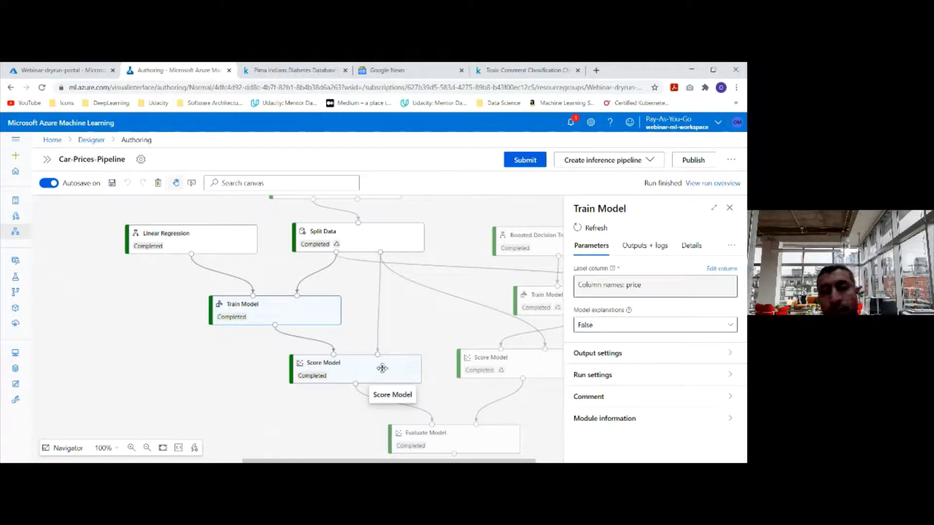
{"action": "scroll", "coordinate": [355, 365], "scroll_direction": "down", "scroll_amount": 1}
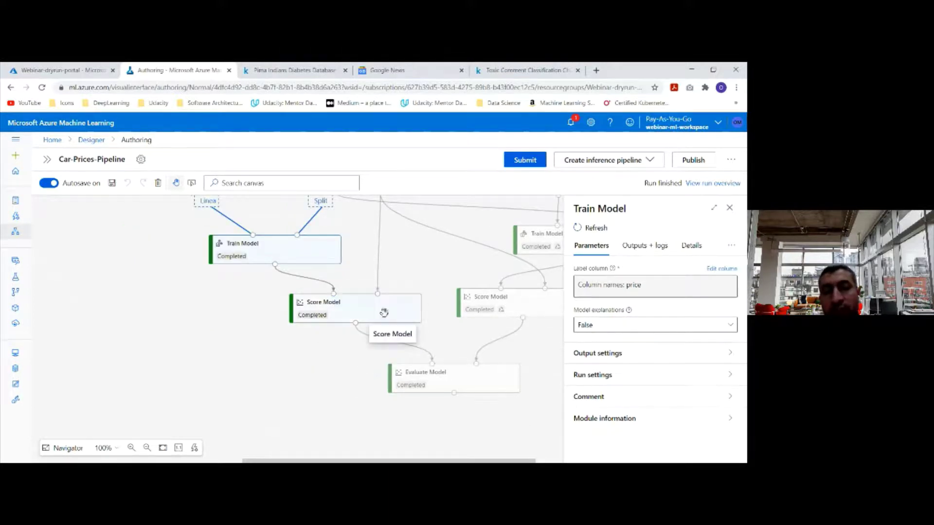
{"action": "scroll", "coordinate": [381, 311], "scroll_direction": "up", "scroll_amount": 1}
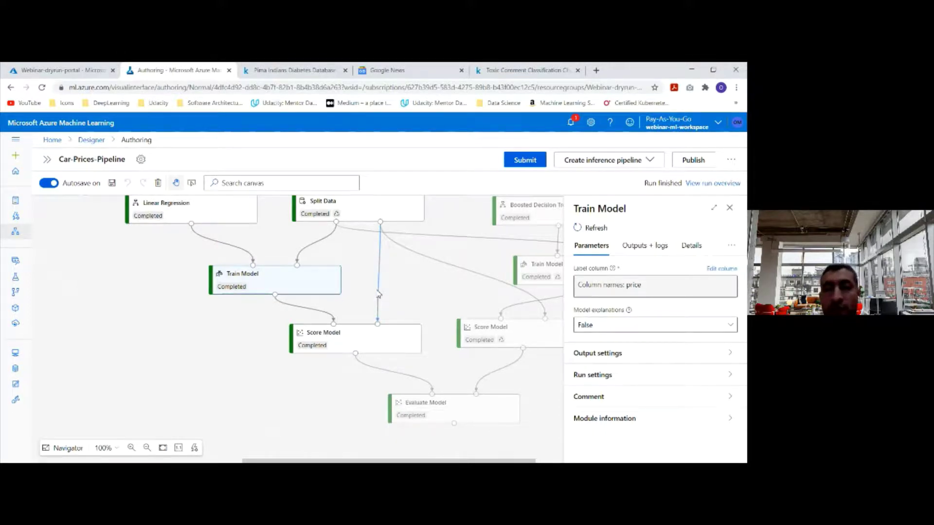
{"action": "scroll", "coordinate": [381, 305], "scroll_direction": "up", "scroll_amount": 1}
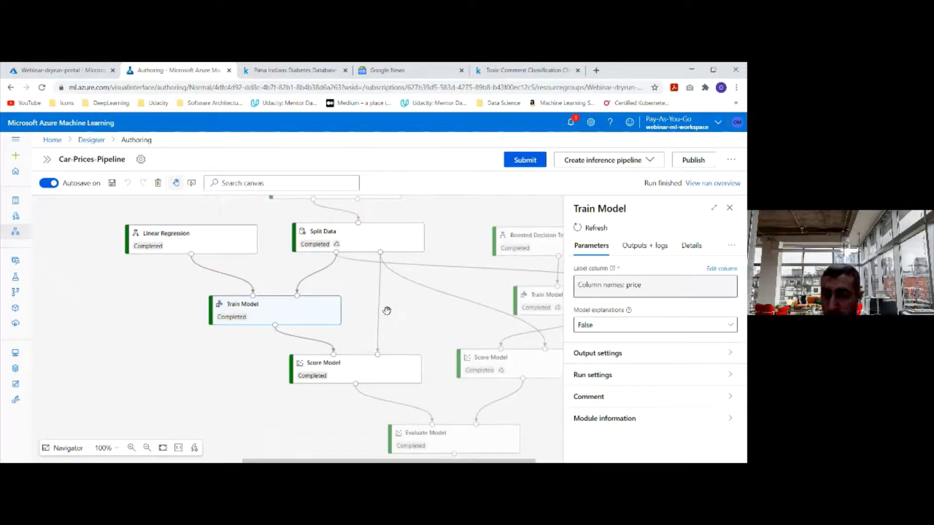
{"action": "scroll", "coordinate": [386, 325], "scroll_direction": "down", "scroll_amount": 1}
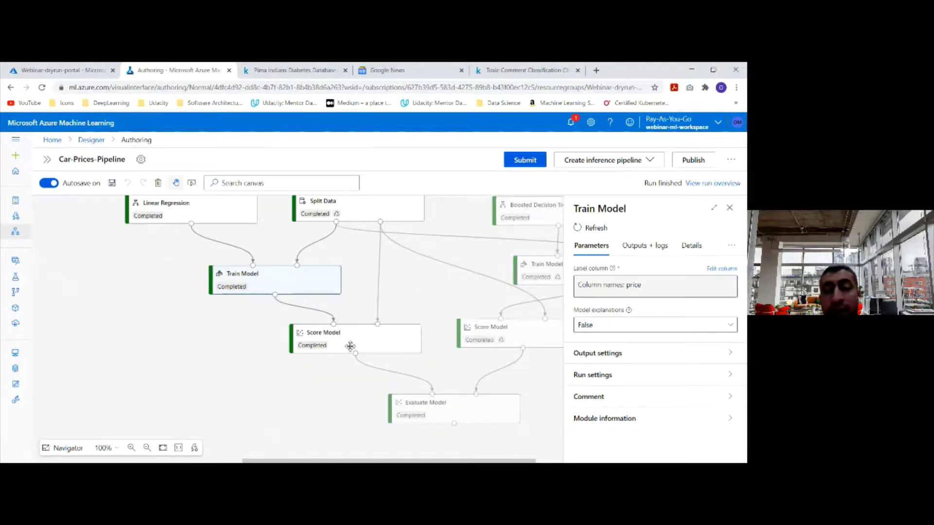
{"action": "scroll", "coordinate": [356, 348], "scroll_direction": "down", "scroll_amount": 1}
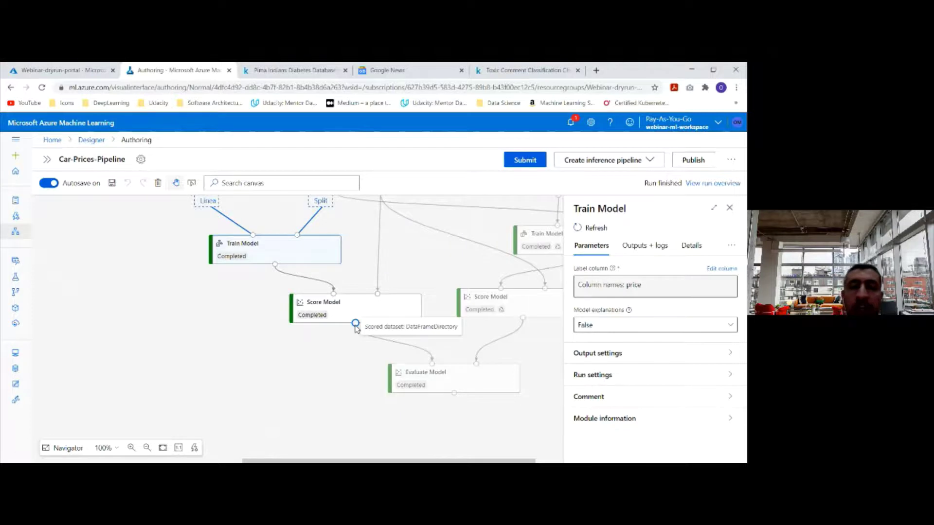
{"action": "scroll", "coordinate": [397, 335], "scroll_direction": "down", "scroll_amount": 1}
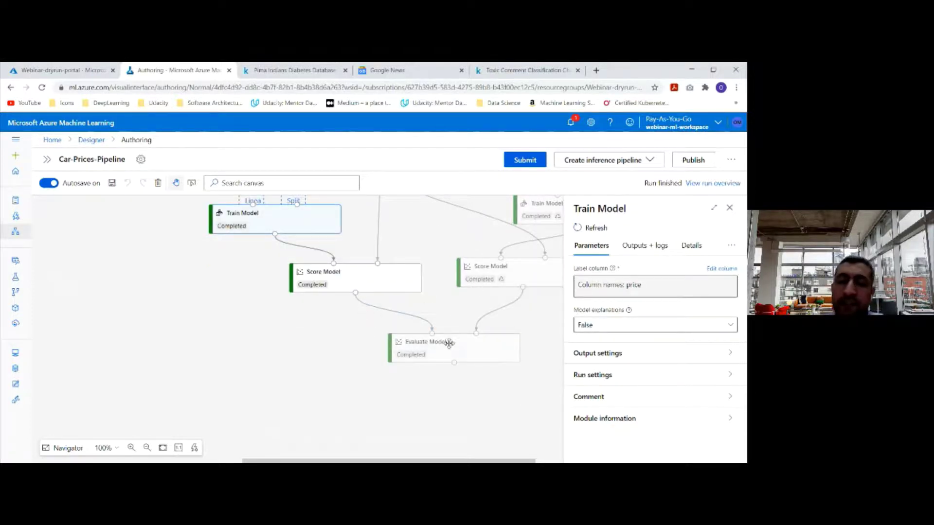
Inspect the Evaluate Model module's parameters and trace the connections entering it from the two Score Model modules.
{"action": "left_click", "coordinate": [417, 349]}
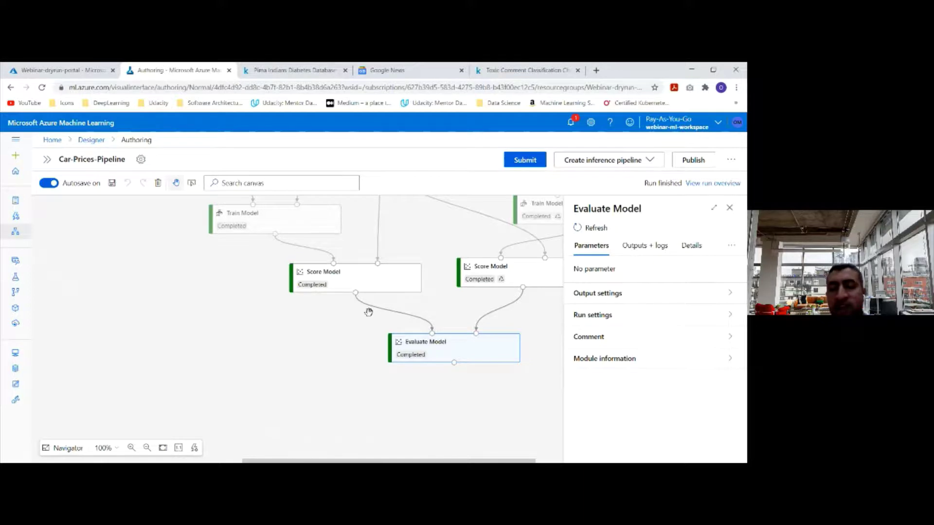
{"action": "scroll", "coordinate": [355, 291], "scroll_direction": "up", "scroll_amount": 2}
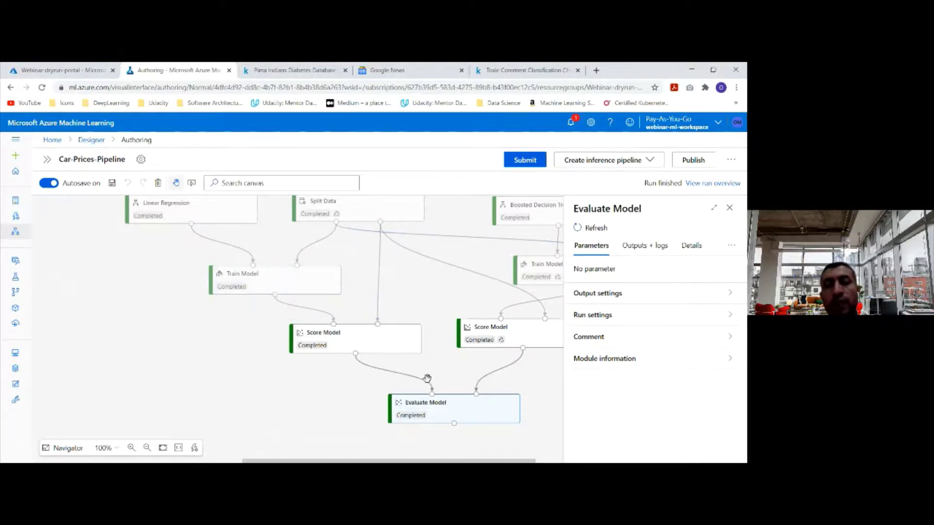
{"action": "scroll", "coordinate": [373, 342], "scroll_direction": "down", "scroll_amount": 1}
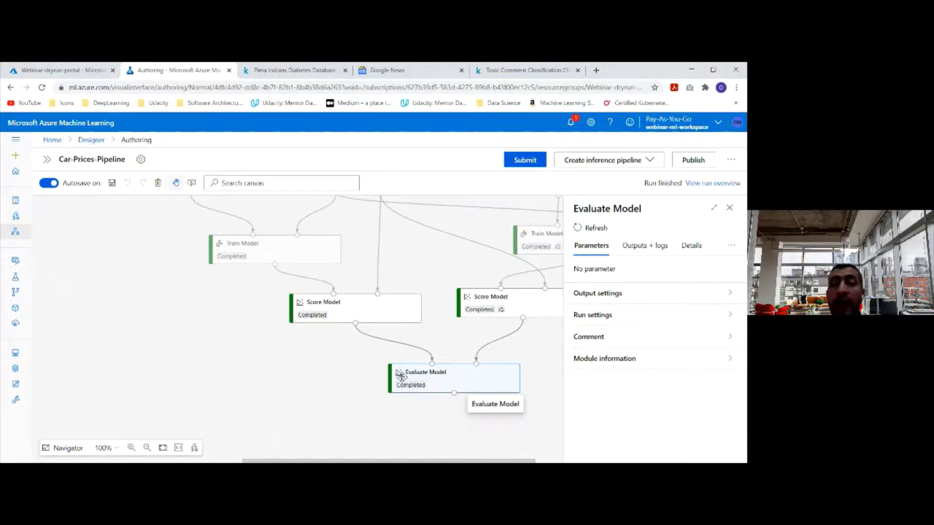
{"action": "scroll", "coordinate": [392, 274], "scroll_direction": "up", "scroll_amount": 1}
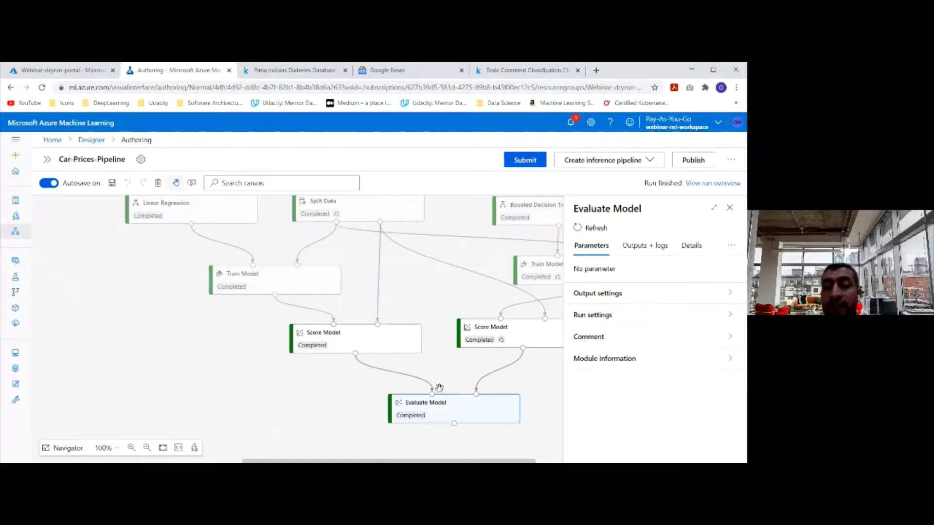
{"action": "scroll", "coordinate": [437, 385], "scroll_direction": "down", "scroll_amount": 1}
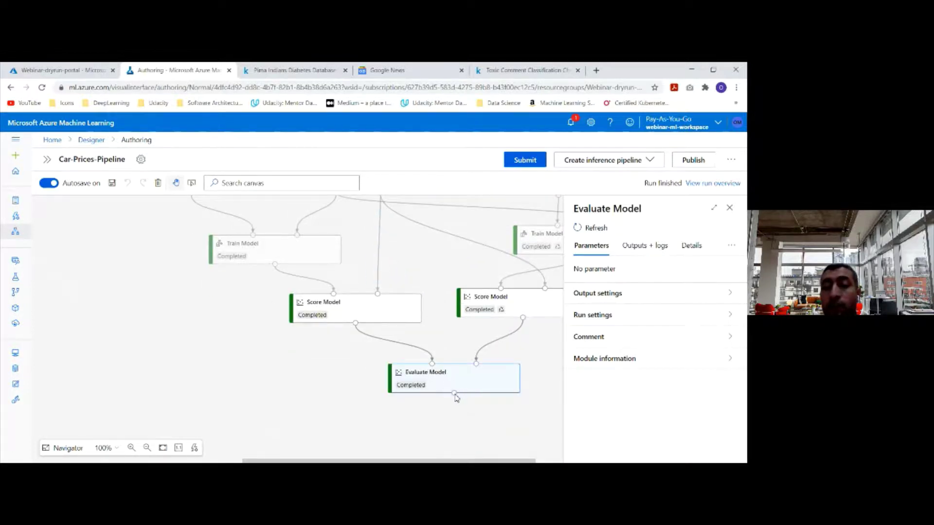
Visualize the Evaluate Model's evaluation results, examine the error metrics, and close the visualization and the module's settings.
{"action": "right_click", "coordinate": [454, 395]}
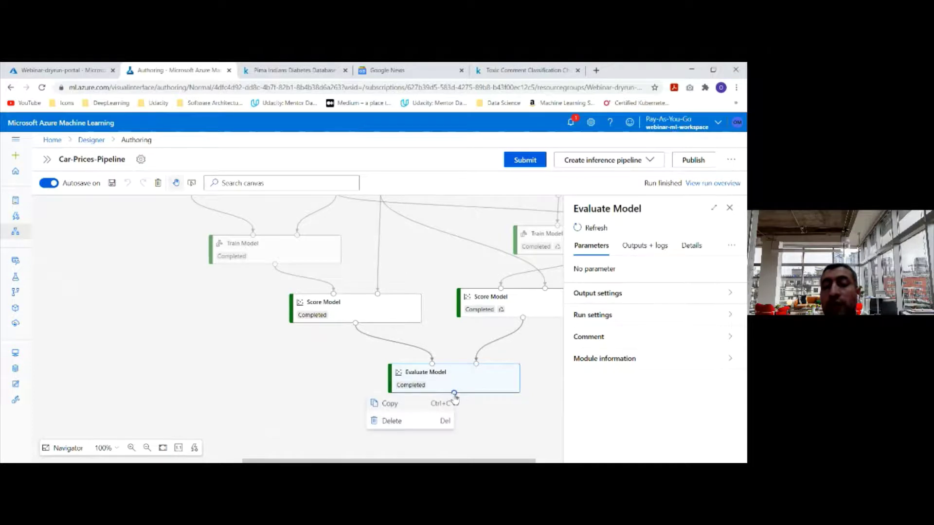
{"action": "right_click", "coordinate": [479, 403]}
{"action": "left_click", "coordinate": [455, 395]}
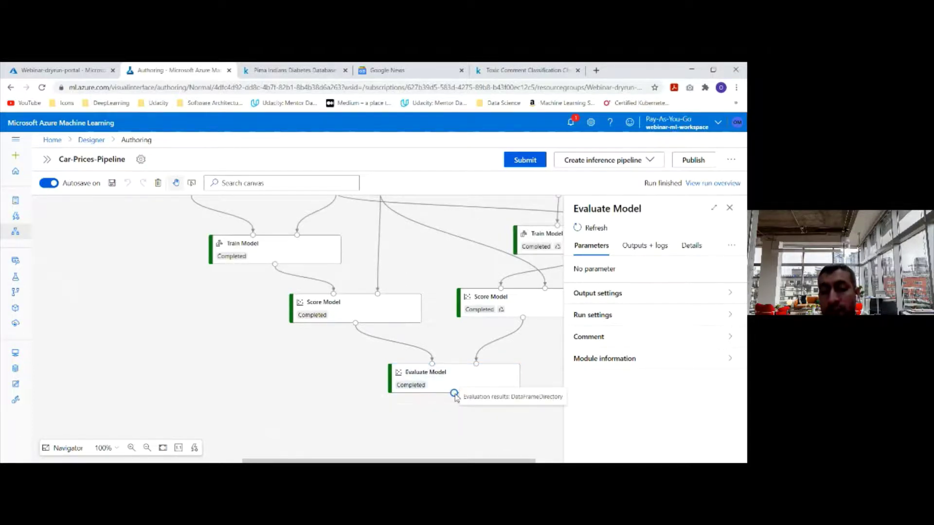
{"action": "left_click", "coordinate": [454, 395]}
{"action": "left_click", "coordinate": [417, 401]}
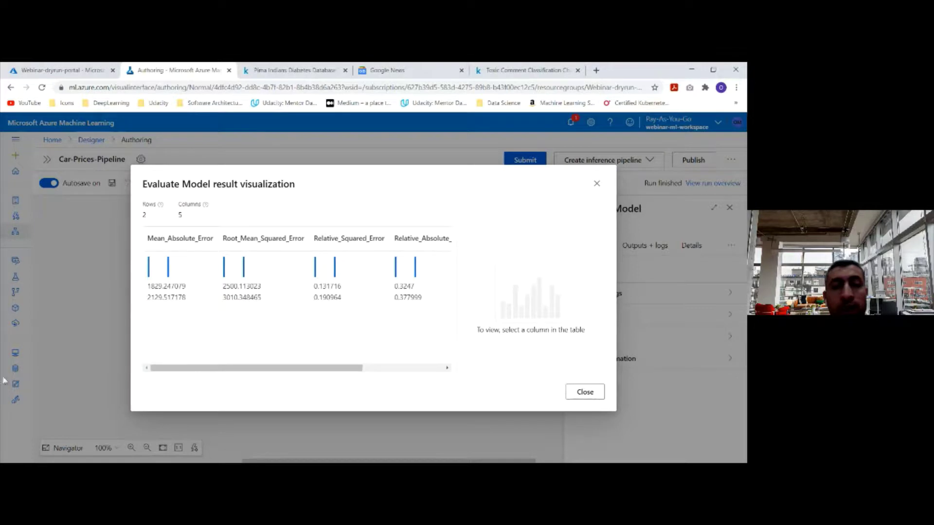
{"action": "left_click", "coordinate": [585, 393]}
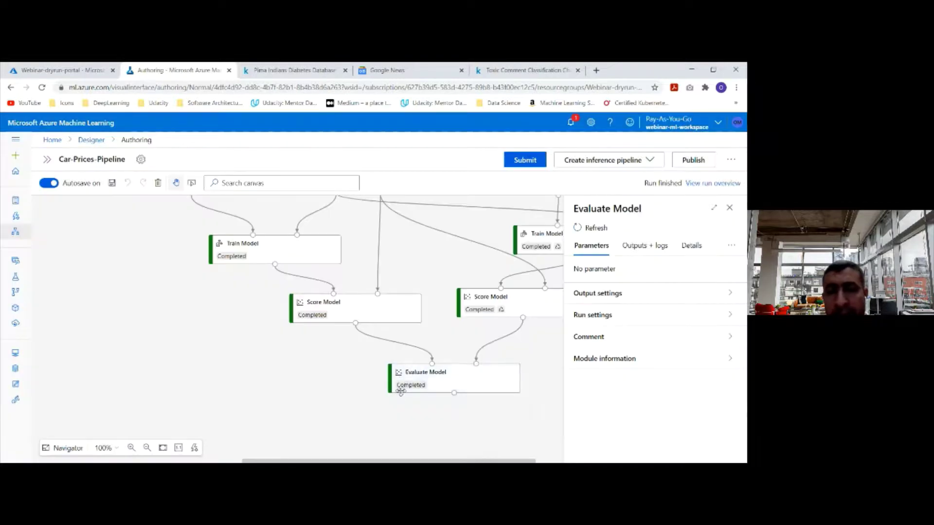
{"action": "left_click", "coordinate": [730, 208]}
Review both training branches, visualize the Evaluate Model results again to compare the two models' metrics, and close the visualization.
{"action": "scroll", "coordinate": [579, 336], "scroll_direction": "up", "scroll_amount": 1}
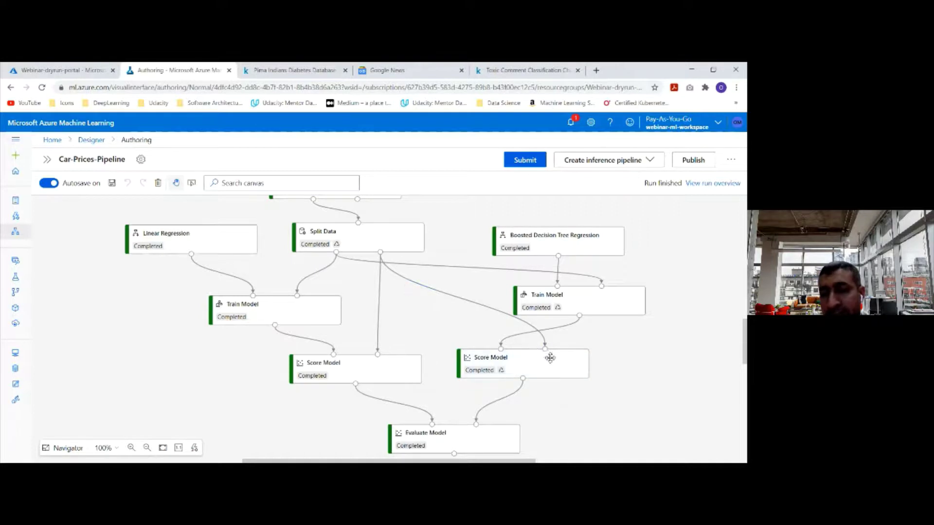
{"action": "scroll", "coordinate": [541, 382], "scroll_direction": "down", "scroll_amount": 1}
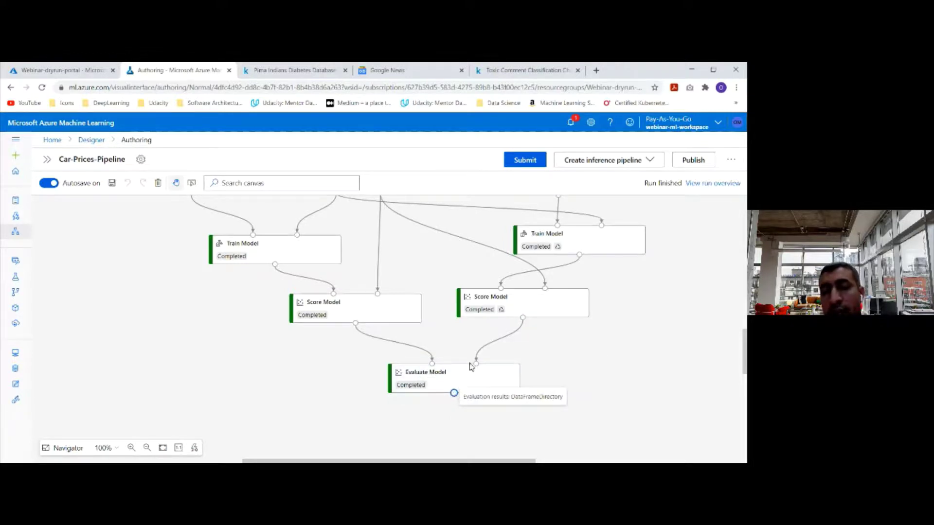
{"action": "left_click", "coordinate": [454, 395]}
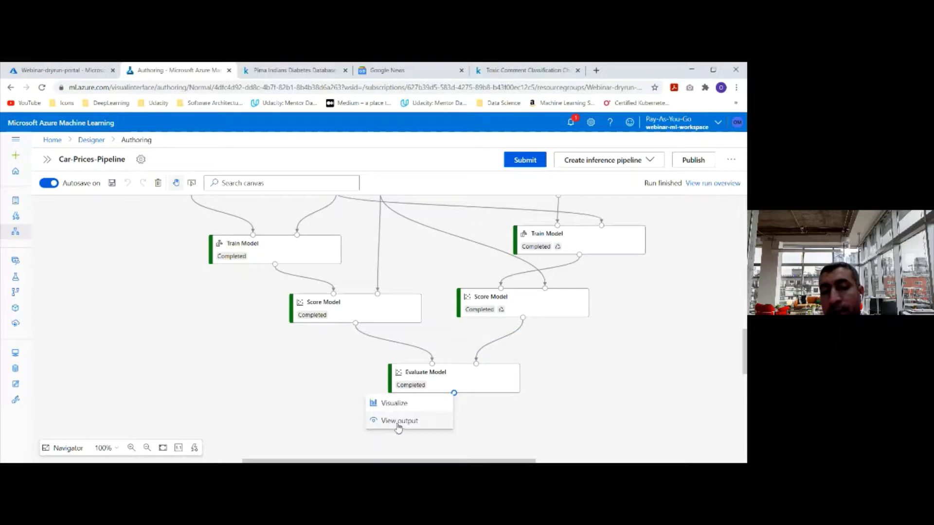
{"action": "left_click", "coordinate": [406, 403]}
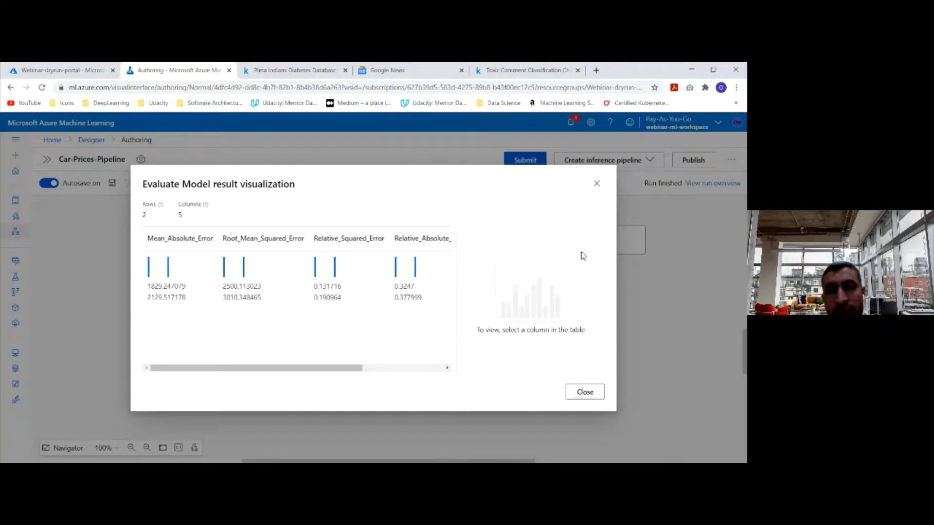
{"action": "left_click", "coordinate": [597, 184]}
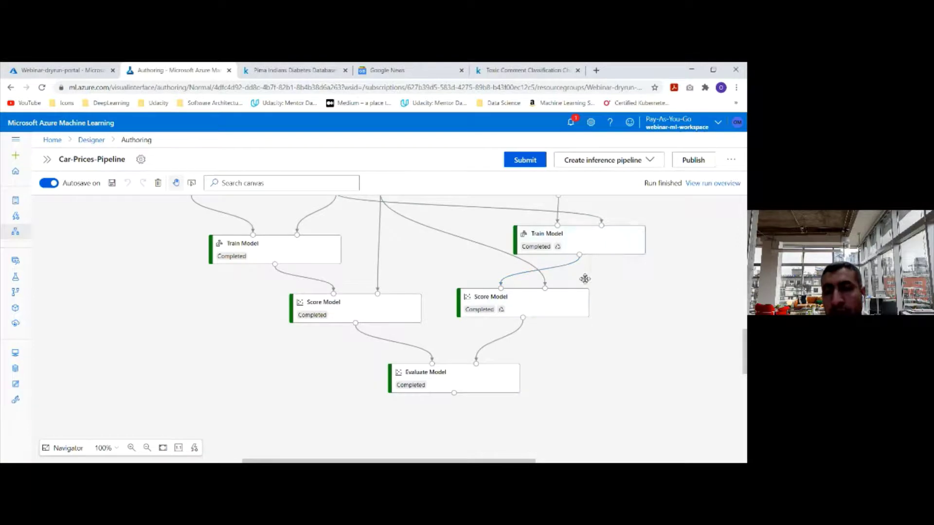
Reopen the Evaluate Model result visualization, compare the two rows' Root_Mean_Squared_Error values and the column's statistics, and close it.
{"action": "scroll", "coordinate": [583, 280], "scroll_direction": "up", "scroll_amount": 1}
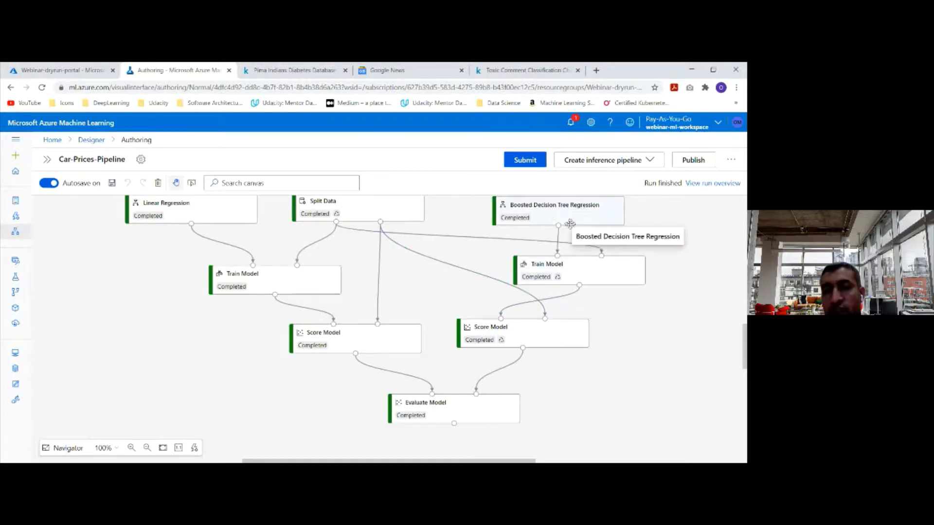
{"action": "scroll", "coordinate": [472, 383], "scroll_direction": "down", "scroll_amount": 1}
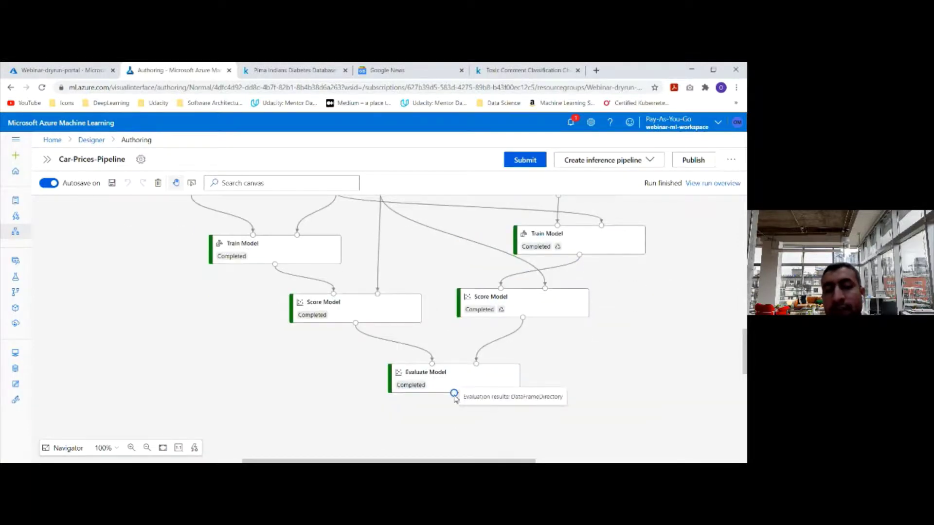
{"action": "left_click", "coordinate": [454, 393]}
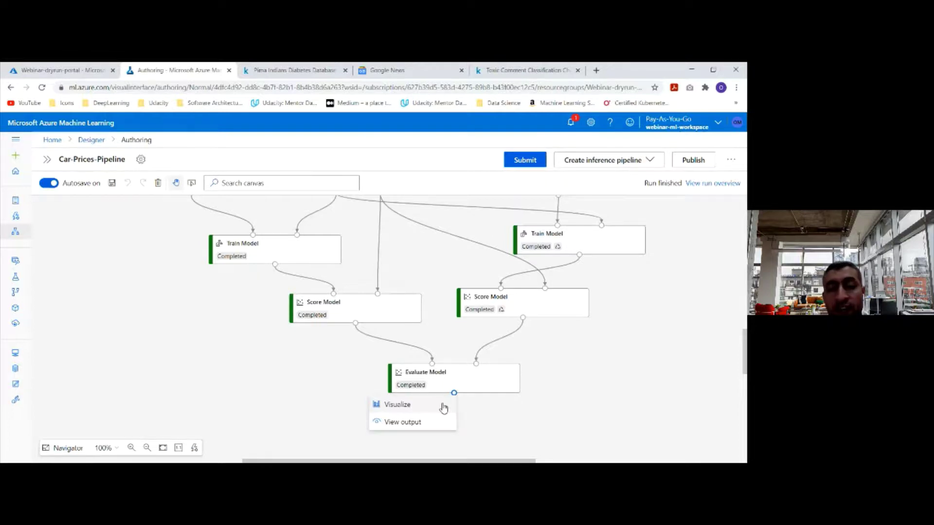
{"action": "left_click", "coordinate": [443, 407]}
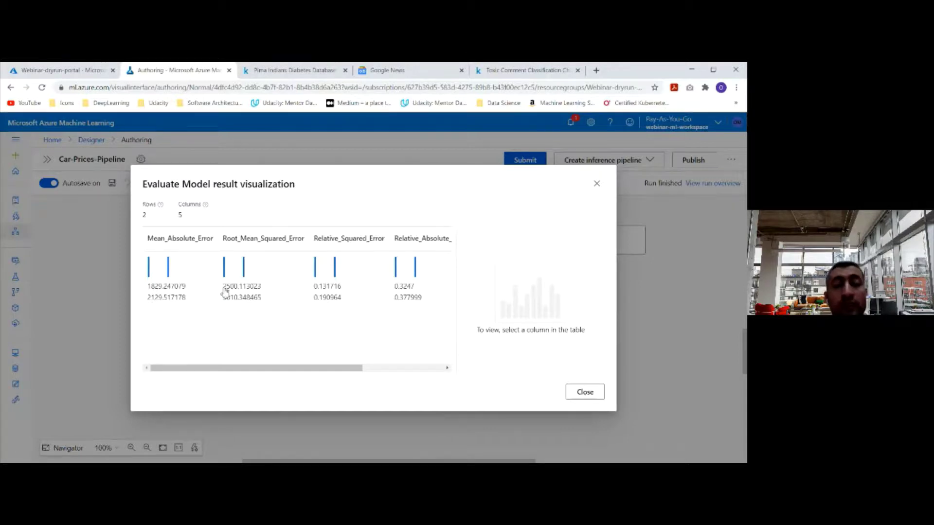
{"action": "left_click_drag", "start_coordinate": [225, 287], "coordinate": [267, 287]}
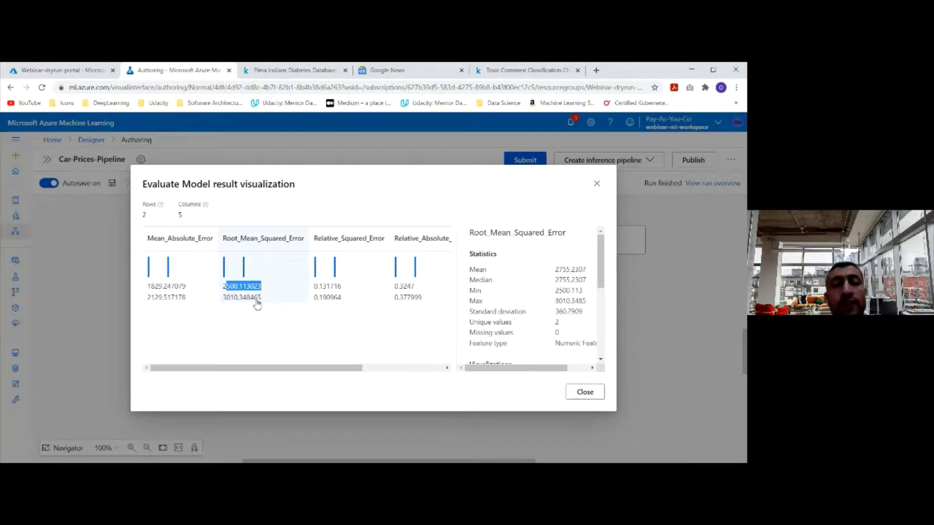
{"action": "left_click_drag", "start_coordinate": [260, 301], "coordinate": [177, 305]}
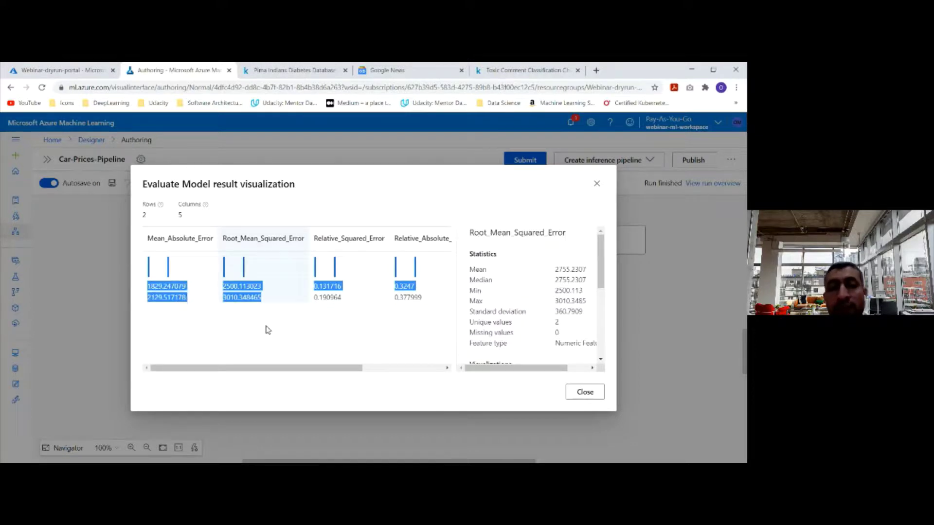
{"action": "left_click", "coordinate": [594, 397]}
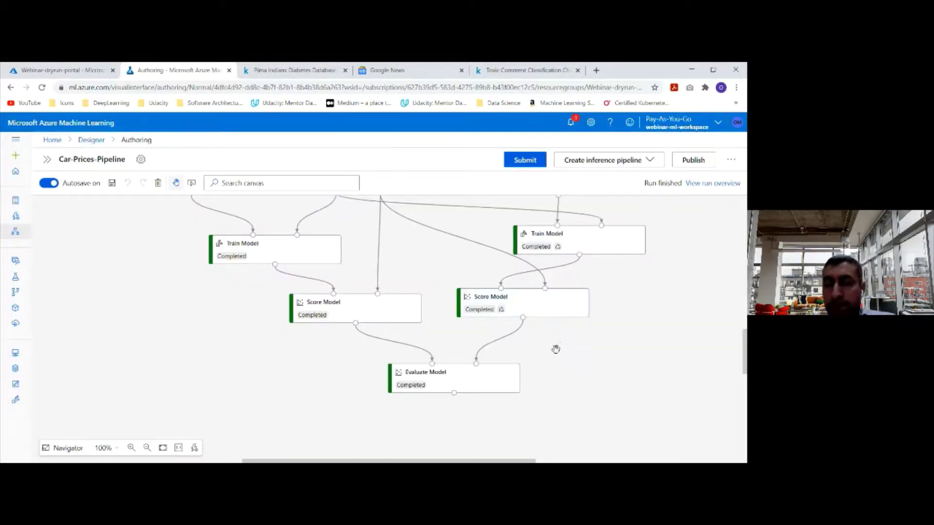
Leave the pipeline canvas and open the Demo_01.ipynb notebook from the workspace's notebook files.
{"action": "scroll", "coordinate": [524, 353], "scroll_direction": "up", "scroll_amount": 5}
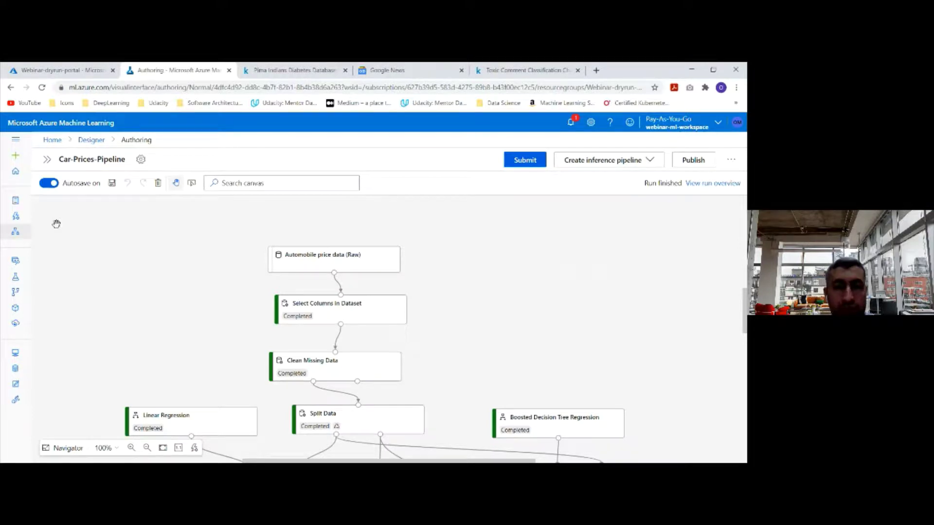
{"action": "left_click", "coordinate": [15, 202]}
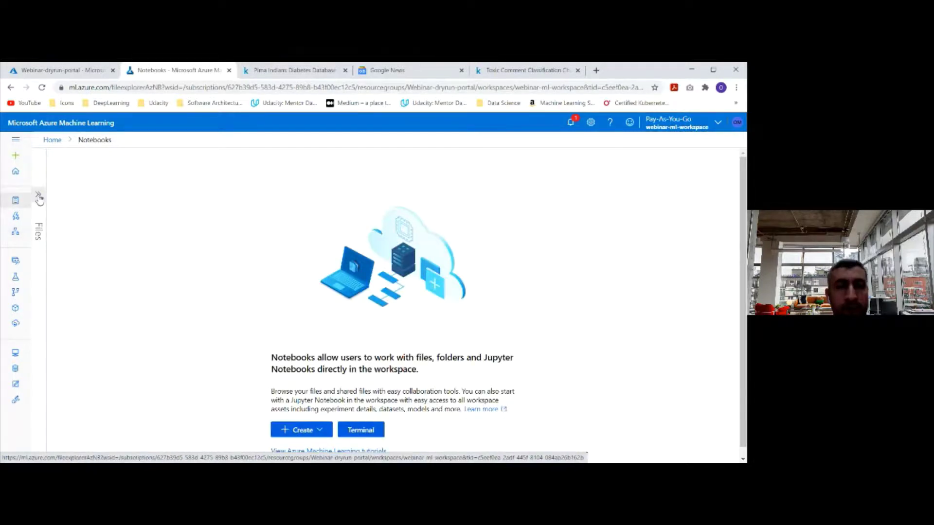
{"action": "left_click", "coordinate": [38, 194]}
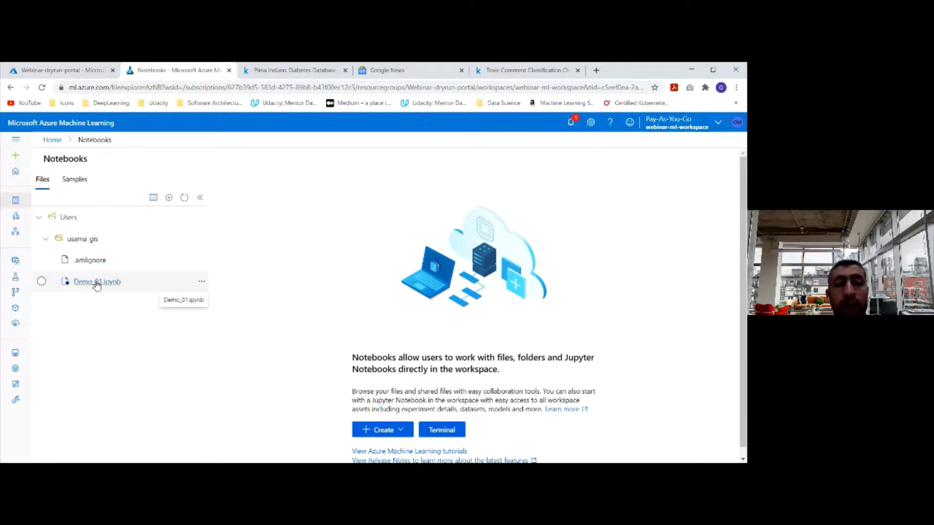
{"action": "left_click", "coordinate": [97, 282]}
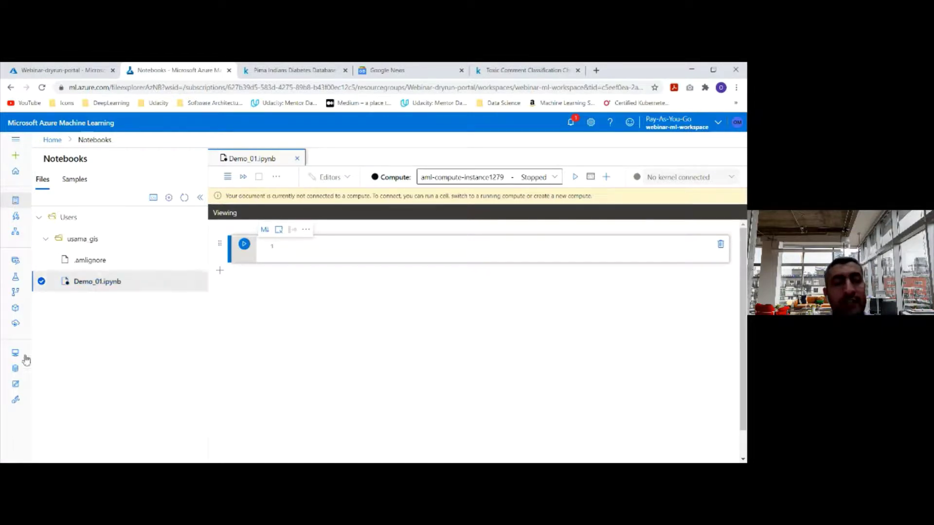
Review the runs of Diabetes-Pima-Expirement, and list the workspace's compute instances and compute clusters.
{"action": "left_click", "coordinate": [15, 139]}
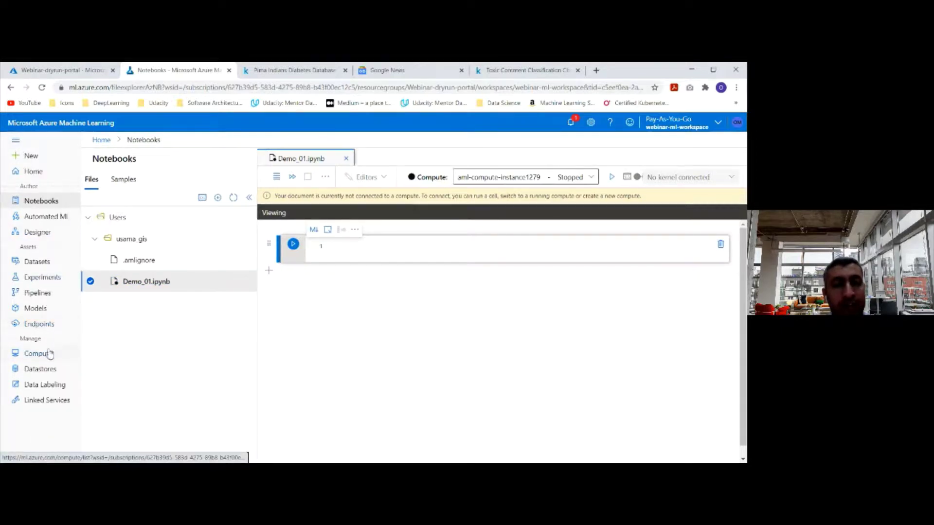
{"action": "left_click", "coordinate": [51, 281]}
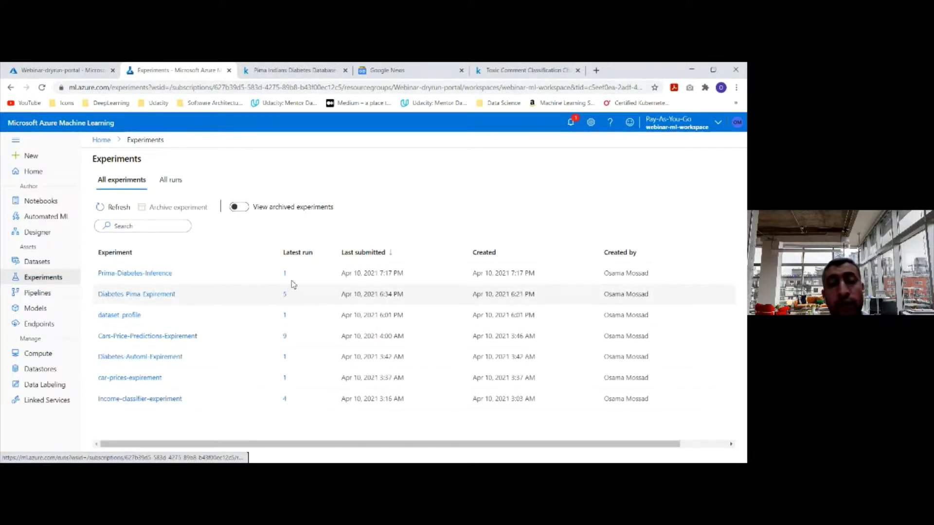
{"action": "left_click", "coordinate": [166, 296]}
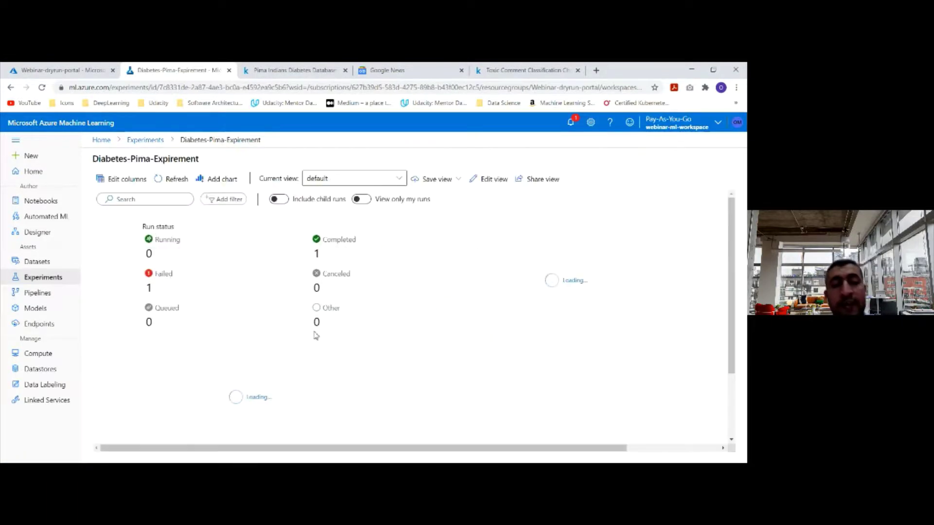
{"action": "scroll", "coordinate": [301, 340], "scroll_direction": "down", "scroll_amount": 2}
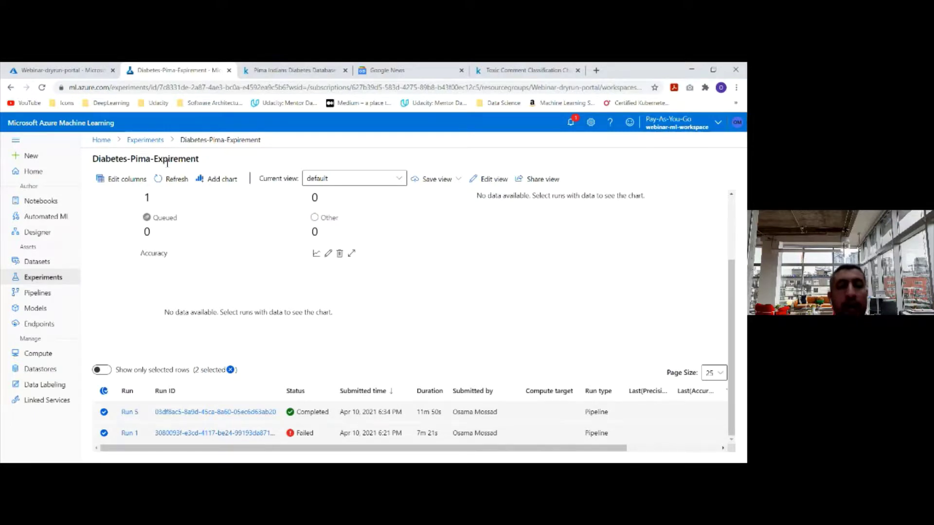
{"action": "left_click", "coordinate": [29, 357]}
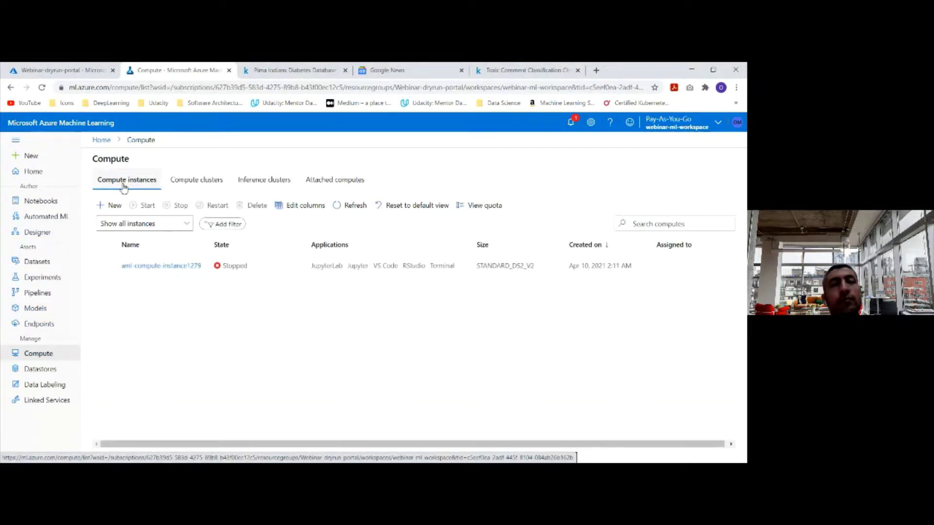
{"action": "left_click", "coordinate": [201, 184]}
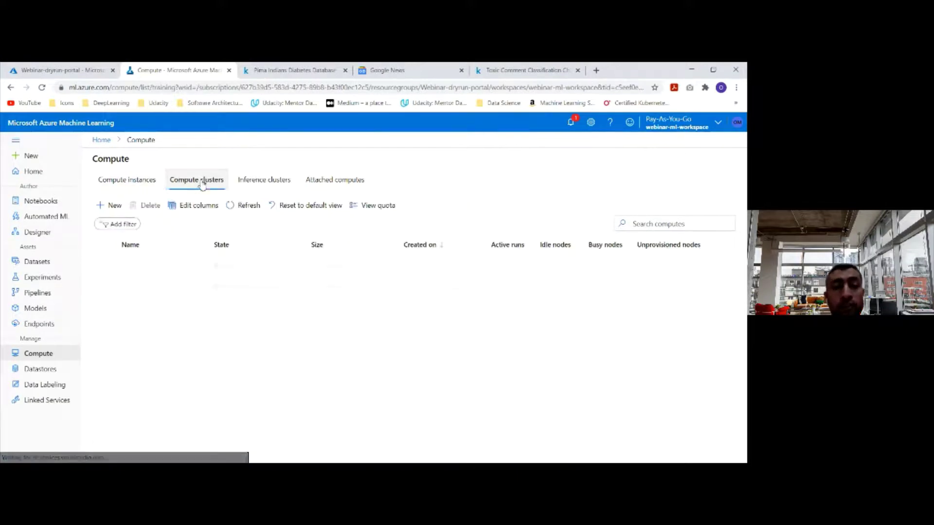
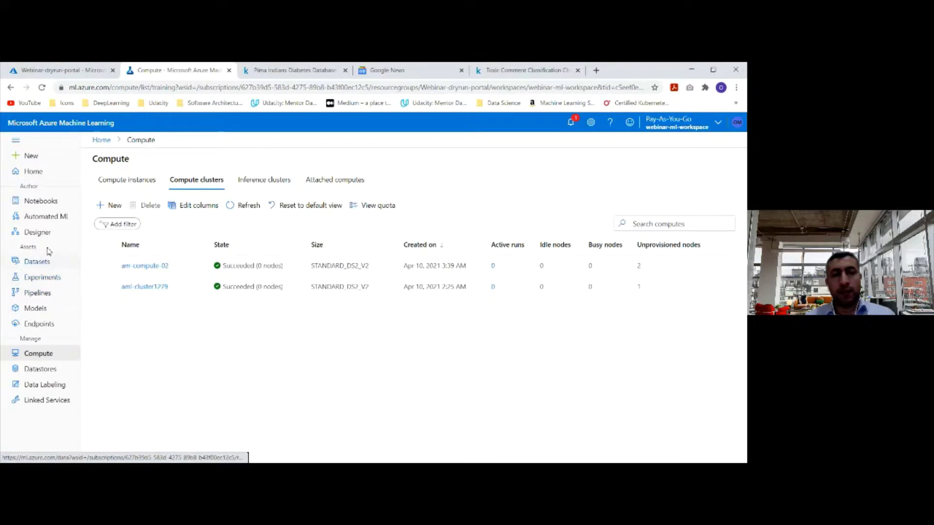
List the Designer's pipeline drafts and preview Prima_Diabetes_Pipeline.
{"action": "left_click", "coordinate": [39, 234]}
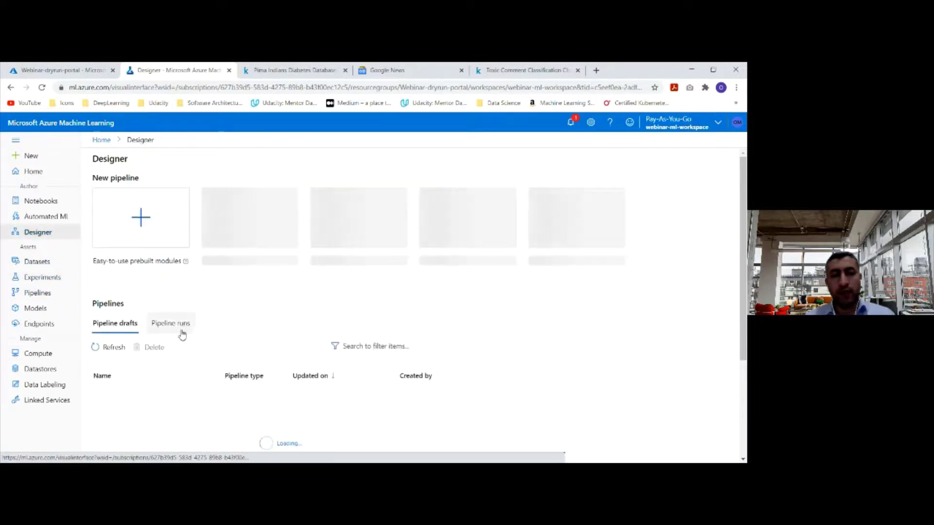
{"action": "scroll", "coordinate": [180, 340], "scroll_direction": "down", "scroll_amount": 3}
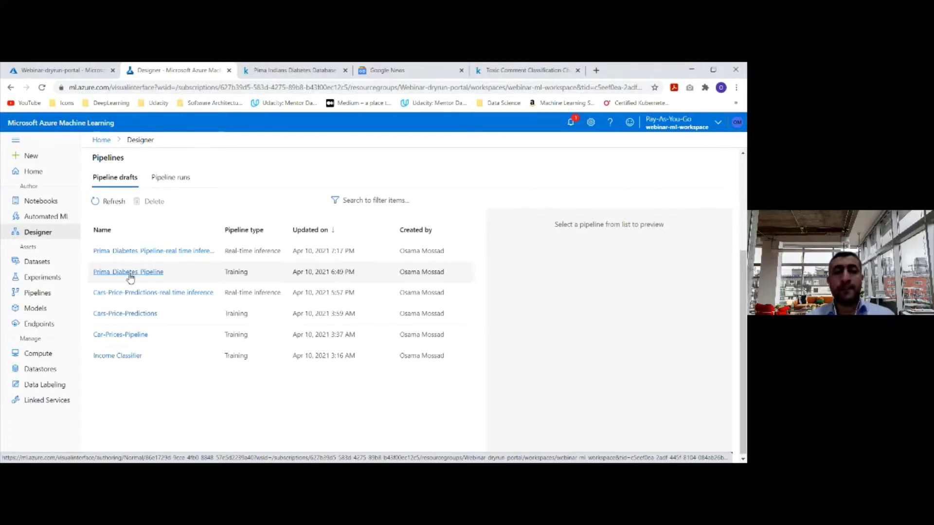
{"action": "left_click_drag", "start_coordinate": [171, 274], "coordinate": [96, 267]}
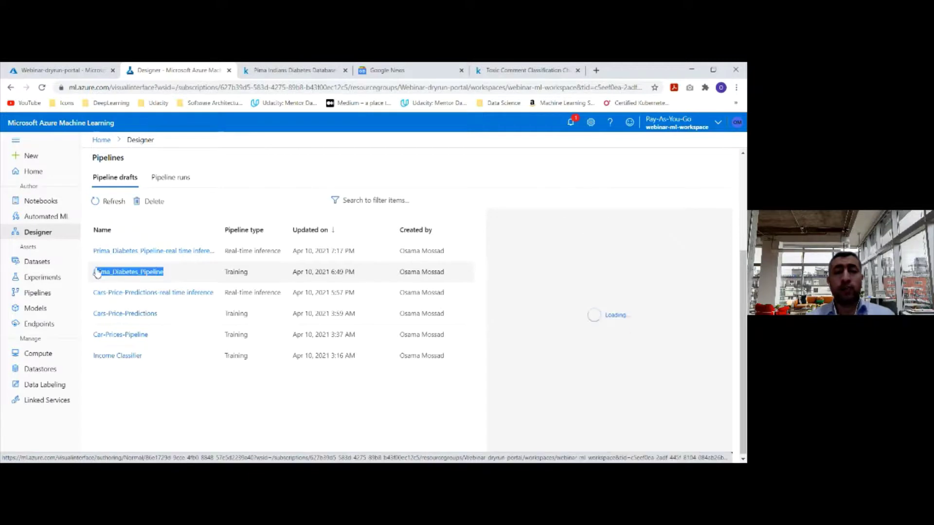
Switch to the Kaggle page of the Pima Indians Diabetes Database and examine its title and description.
{"action": "left_click", "coordinate": [273, 73]}
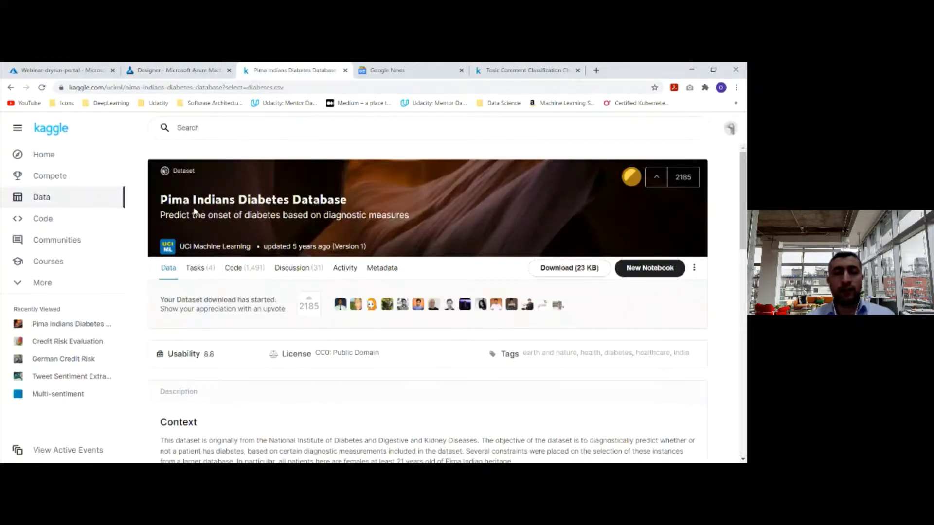
{"action": "left_click_drag", "start_coordinate": [163, 199], "coordinate": [352, 199]}
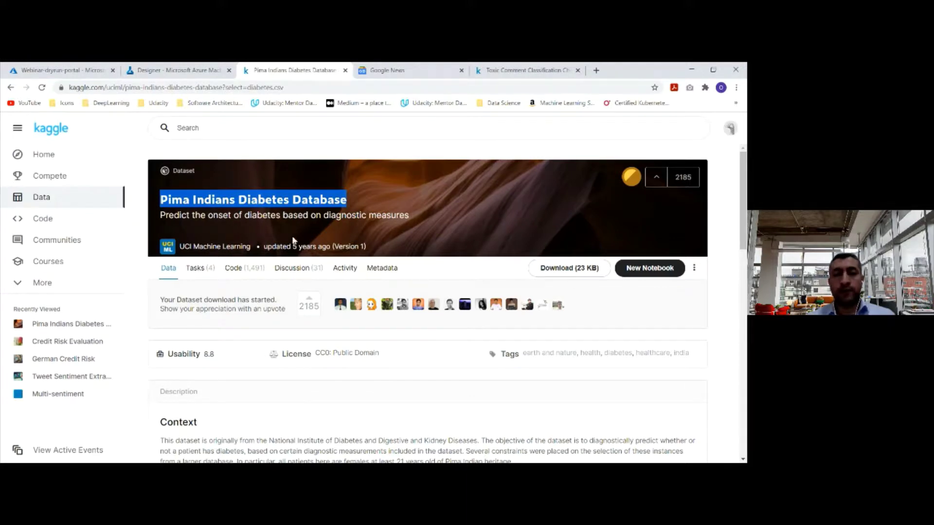
{"action": "left_click", "coordinate": [199, 199]}
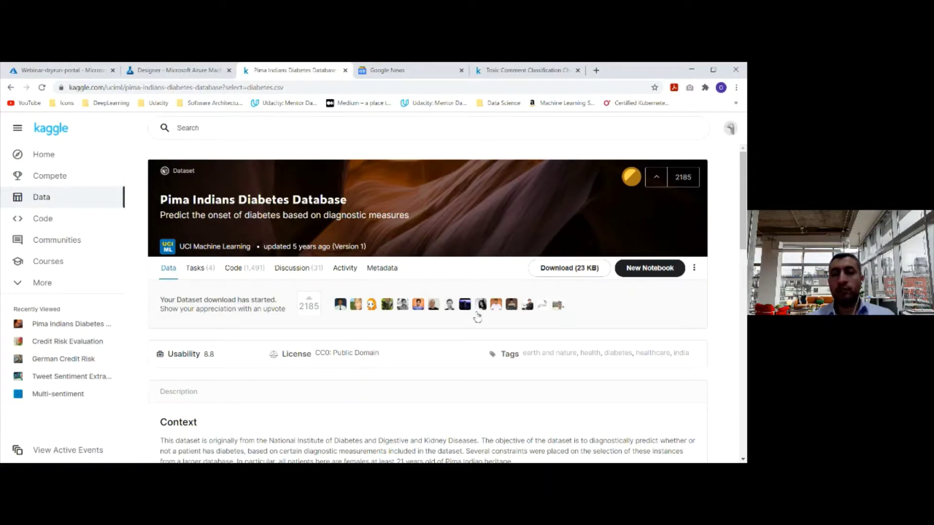
{"action": "scroll", "coordinate": [480, 354], "scroll_direction": "down", "scroll_amount": 1}
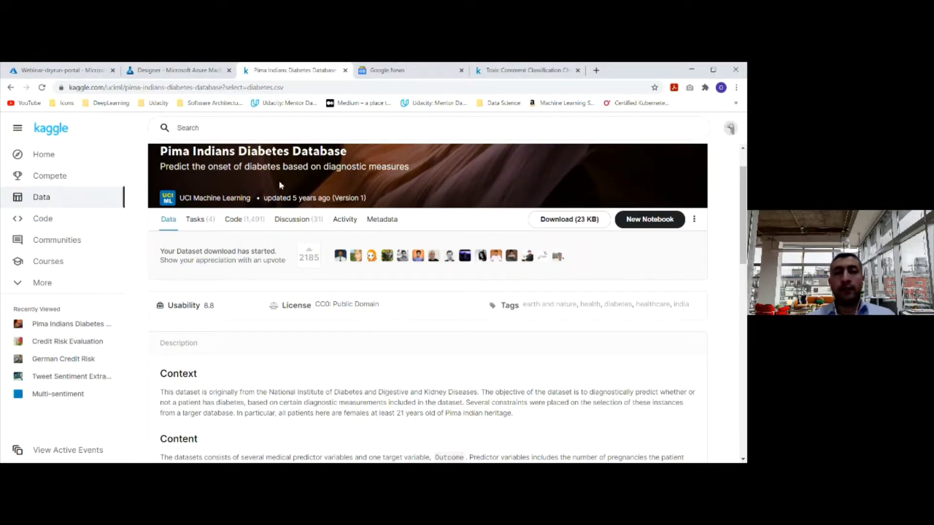
Return to Azure Machine Learning, open the Prima_Diabetes_Pipeline draft with the asset library collapsed, and review its upper modules.
{"action": "left_click", "coordinate": [200, 74]}
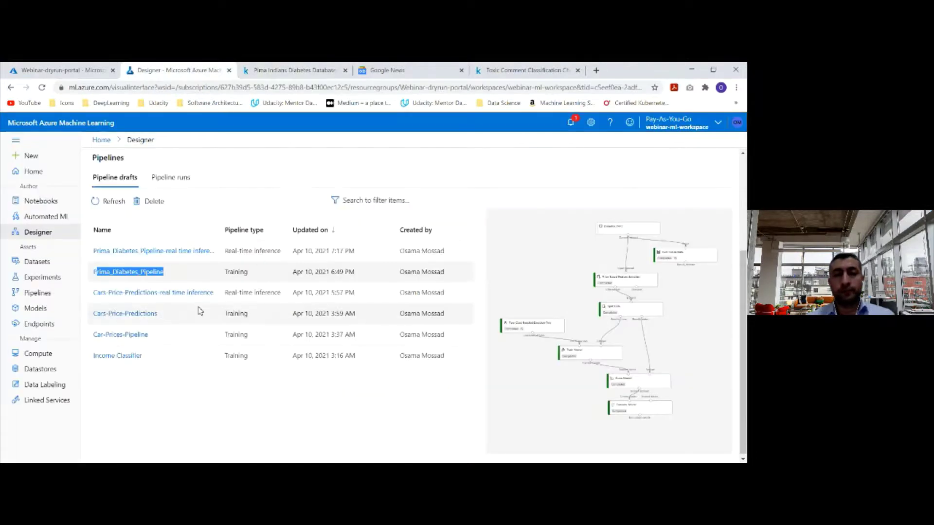
{"action": "left_click", "coordinate": [153, 276]}
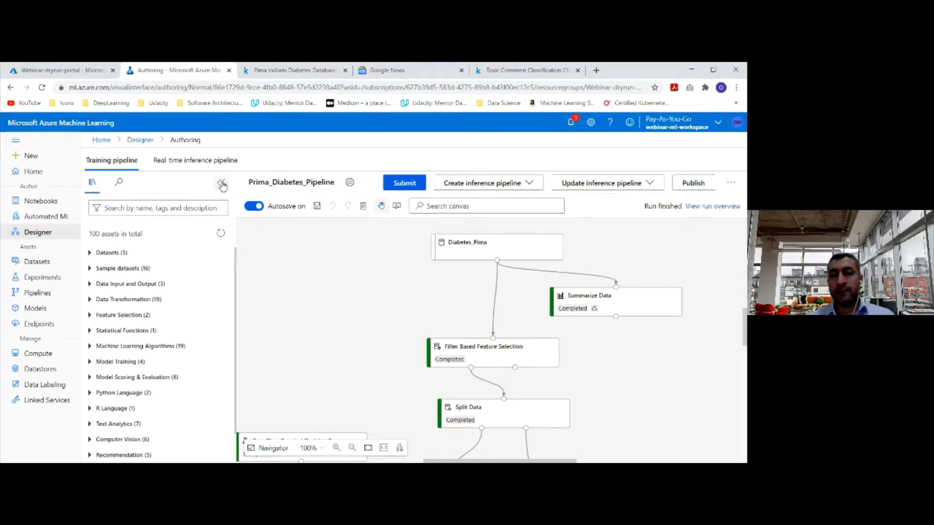
{"action": "left_click", "coordinate": [222, 184]}
{"action": "scroll", "coordinate": [327, 311], "scroll_direction": "down", "scroll_amount": 1}
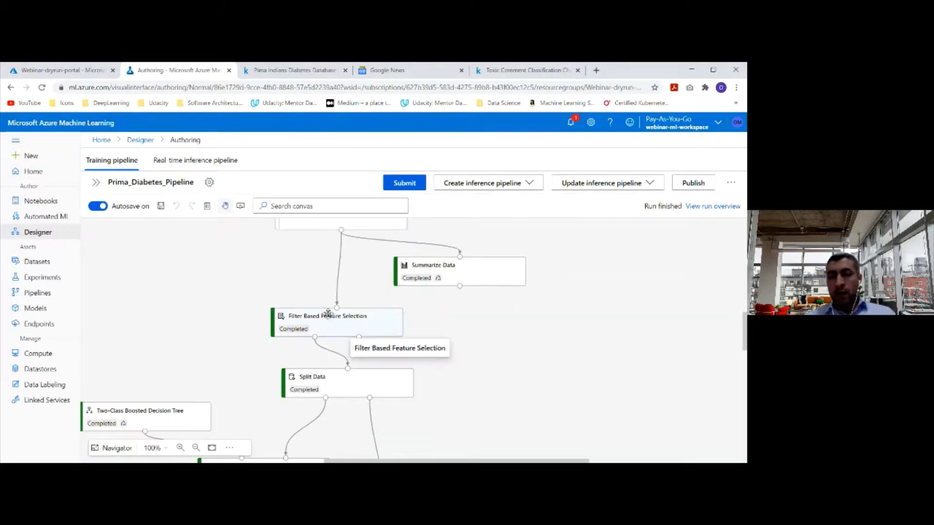
{"action": "scroll", "coordinate": [329, 298], "scroll_direction": "up", "scroll_amount": 1}
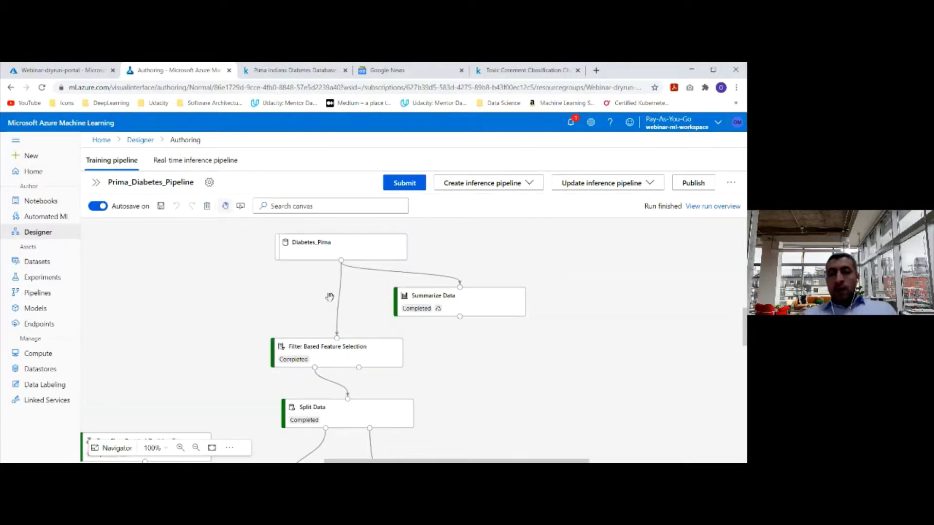
Find Diabetes_Pima among the Designer's dataset assets and open its details from the workspace's registered datasets.
{"action": "left_click", "coordinate": [96, 183]}
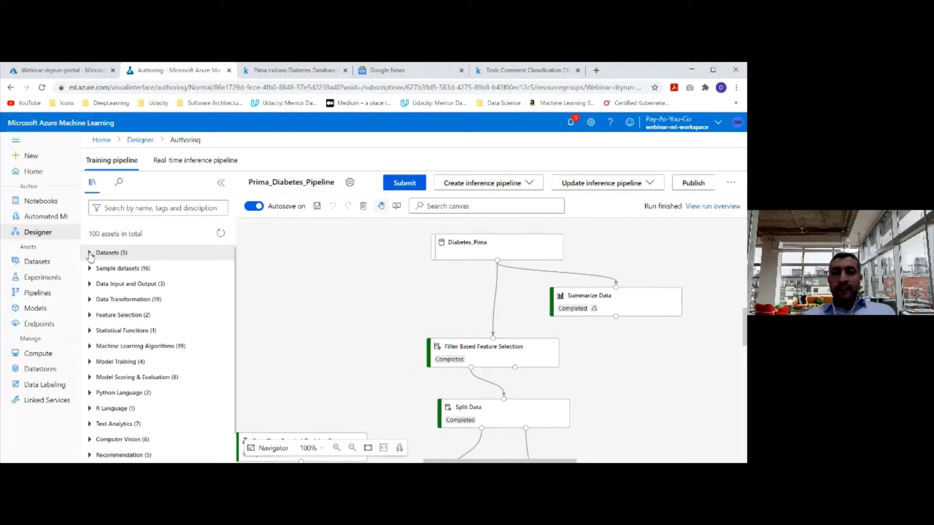
{"action": "left_click", "coordinate": [90, 253]}
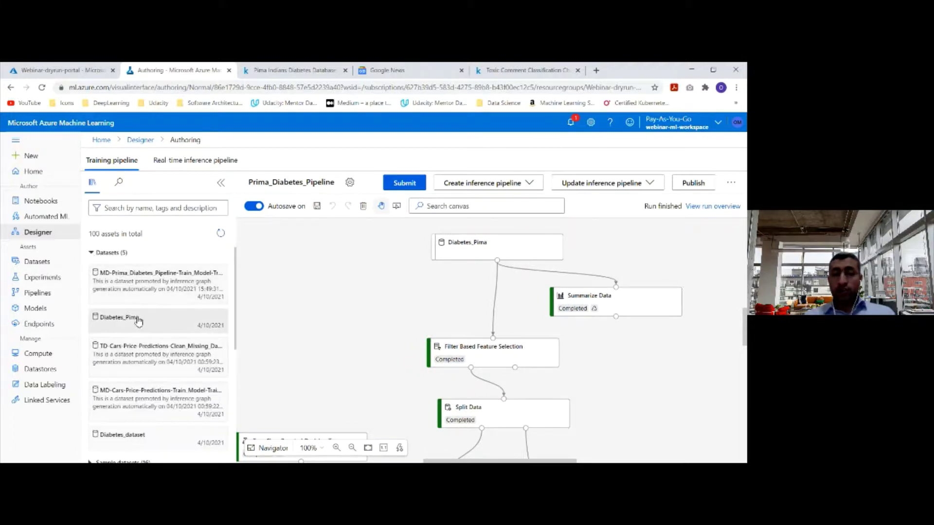
{"action": "mouse_move", "coordinate": [139, 320]}
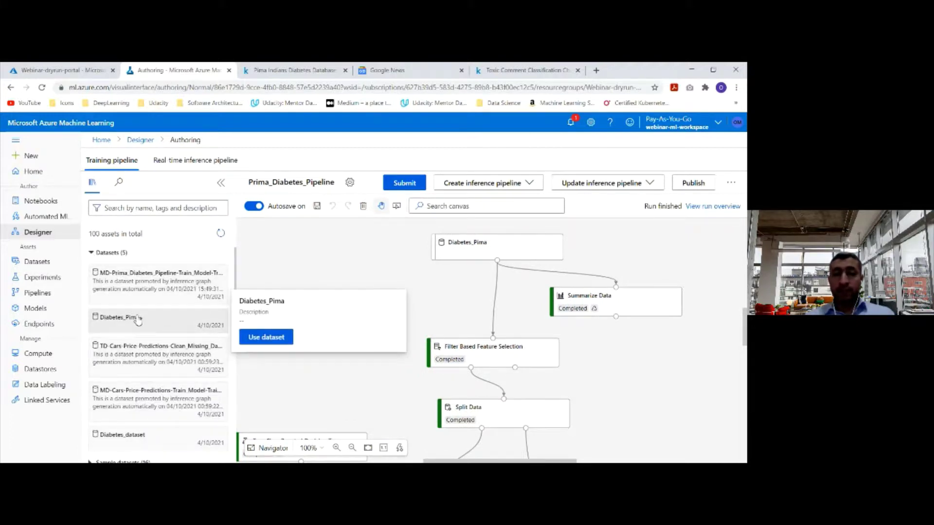
{"action": "left_click", "coordinate": [43, 261]}
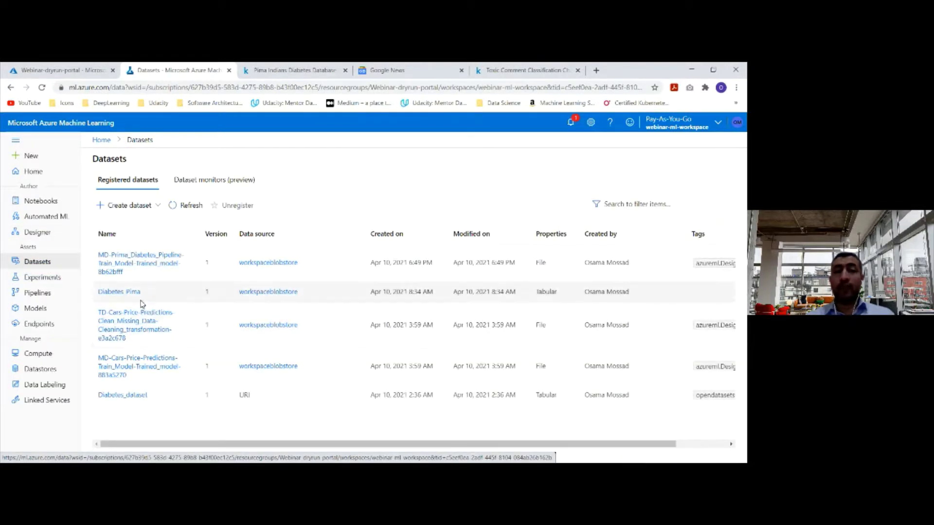
{"action": "left_click", "coordinate": [114, 293]}
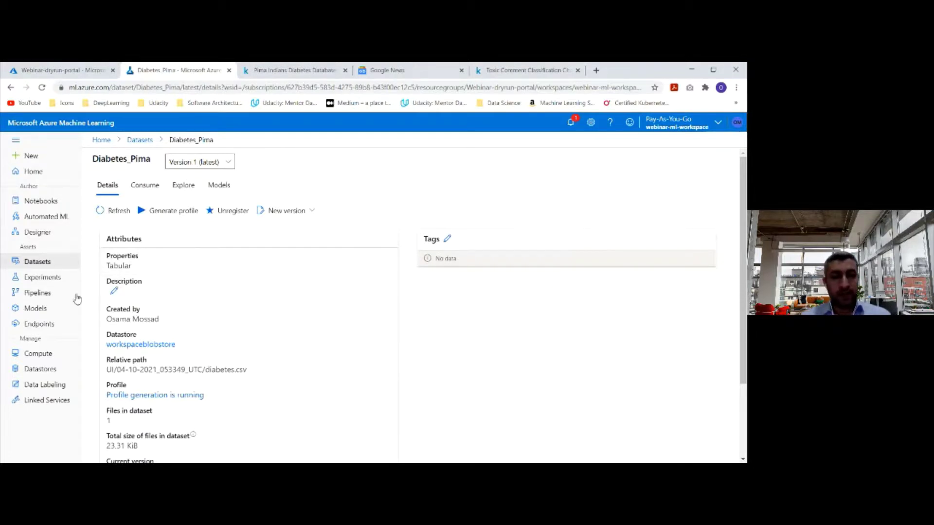
Widen the Name column in the registered model list and inspect the details of amlstudio-cars-price-predictor.
{"action": "left_click", "coordinate": [50, 310]}
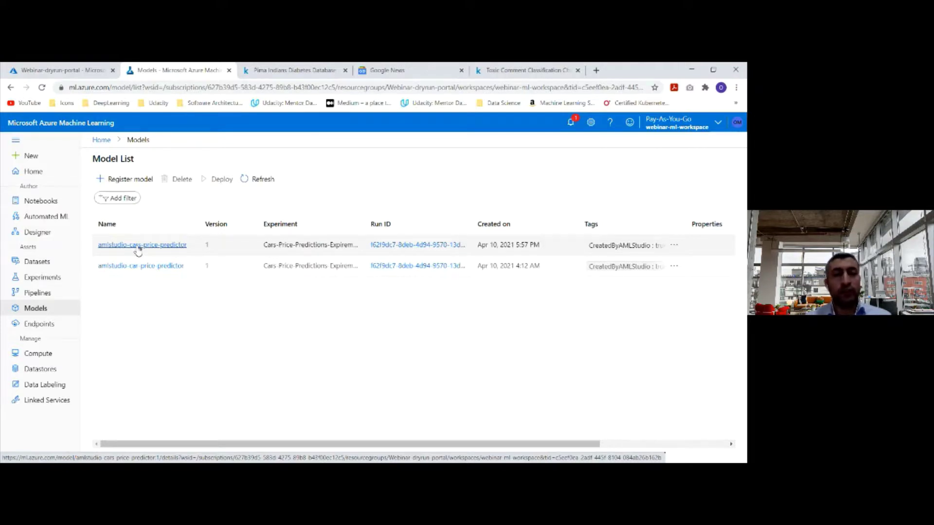
{"action": "left_click_drag", "start_coordinate": [200, 220], "coordinate": [229, 222]}
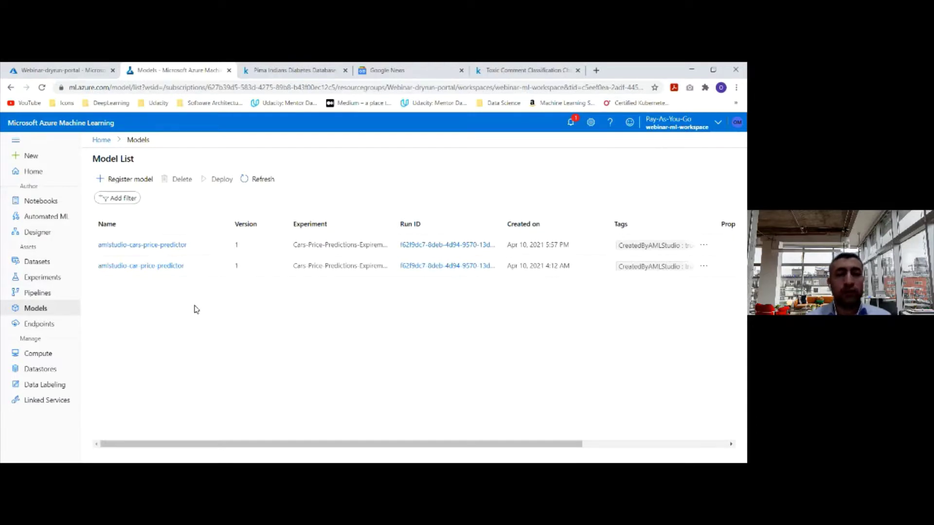
{"action": "left_click", "coordinate": [156, 244]}
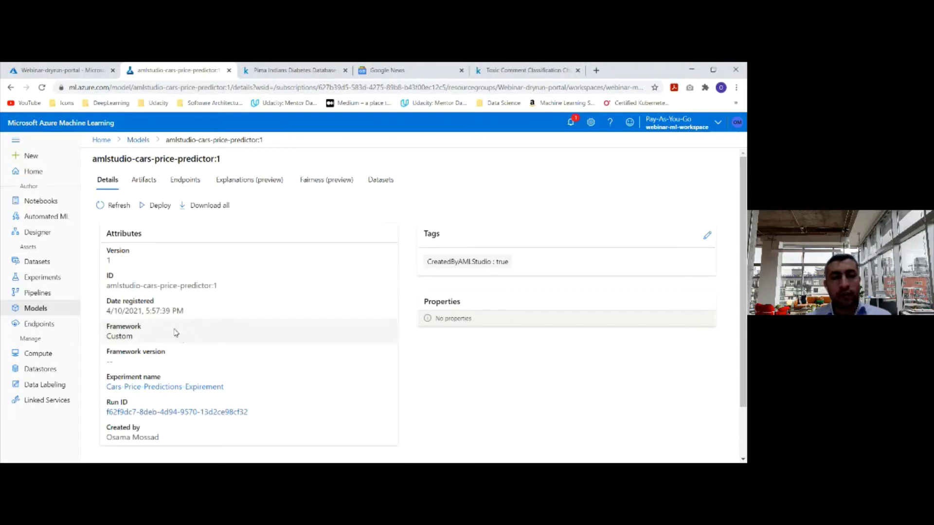
{"action": "scroll", "coordinate": [192, 282], "scroll_direction": "down", "scroll_amount": 2}
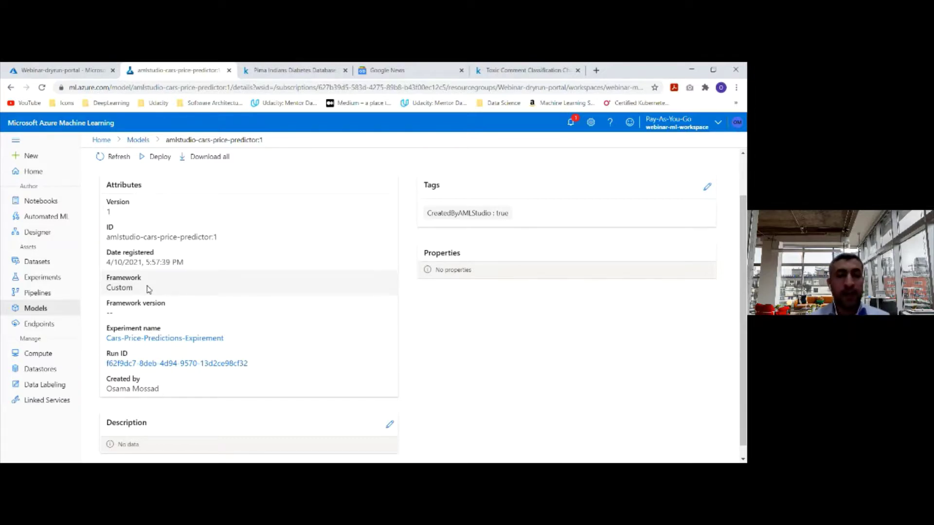
Open the cars-price-predictor real-time endpoint, view its test page, and return to its deployment details.
{"action": "left_click", "coordinate": [45, 326]}
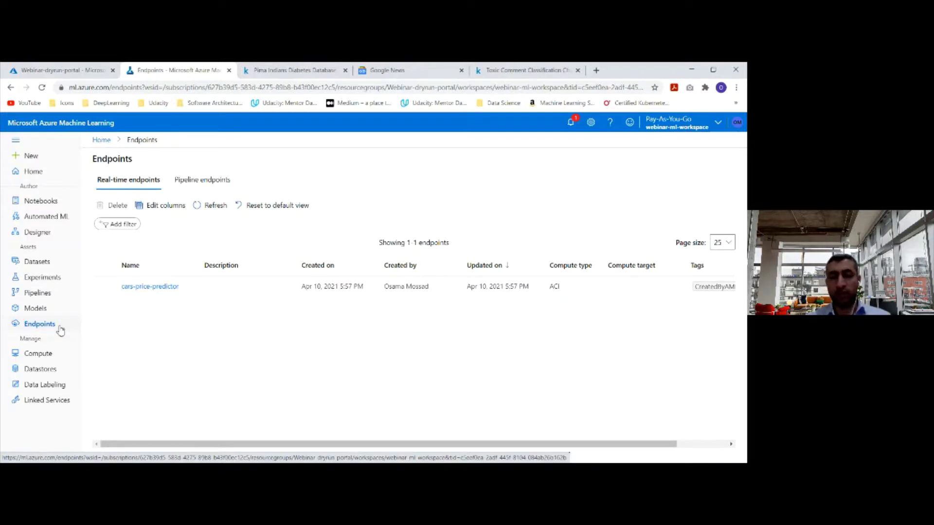
{"action": "left_click", "coordinate": [166, 287]}
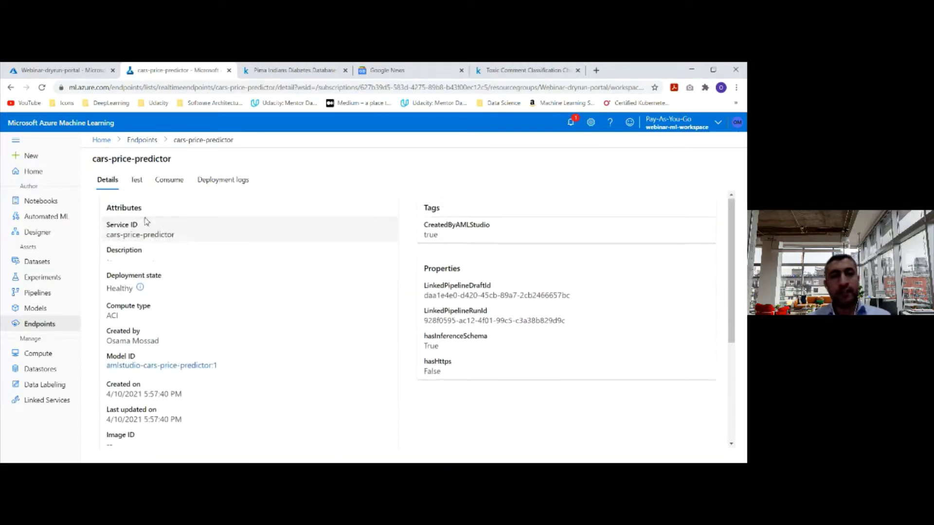
{"action": "left_click", "coordinate": [137, 181]}
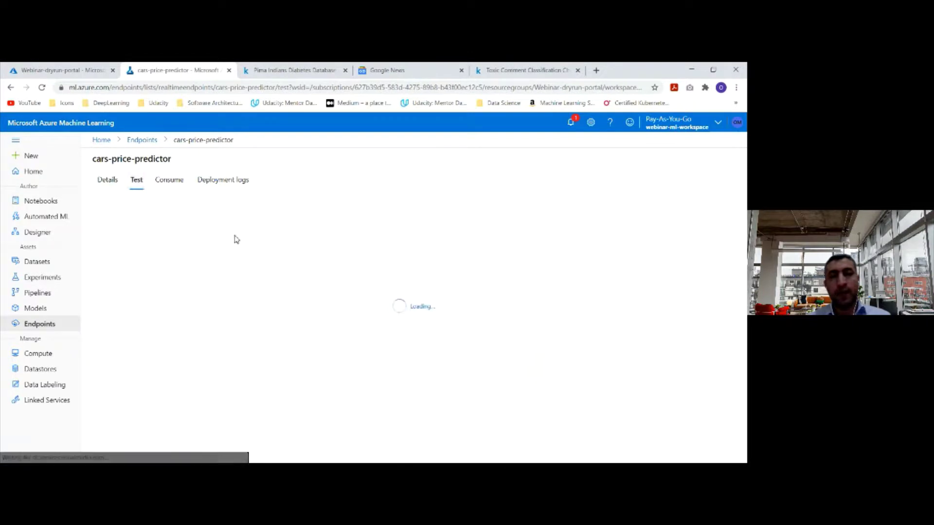
{"action": "left_click", "coordinate": [108, 180]}
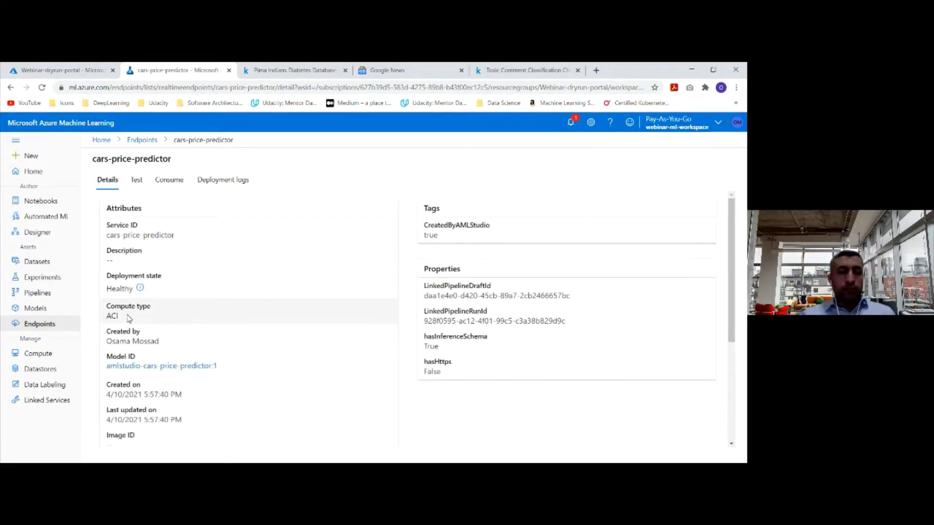
Check the endpoint's compute type, open its test page, and review the sample input fields through to price.
{"action": "left_click_drag", "start_coordinate": [131, 317], "coordinate": [103, 316]}
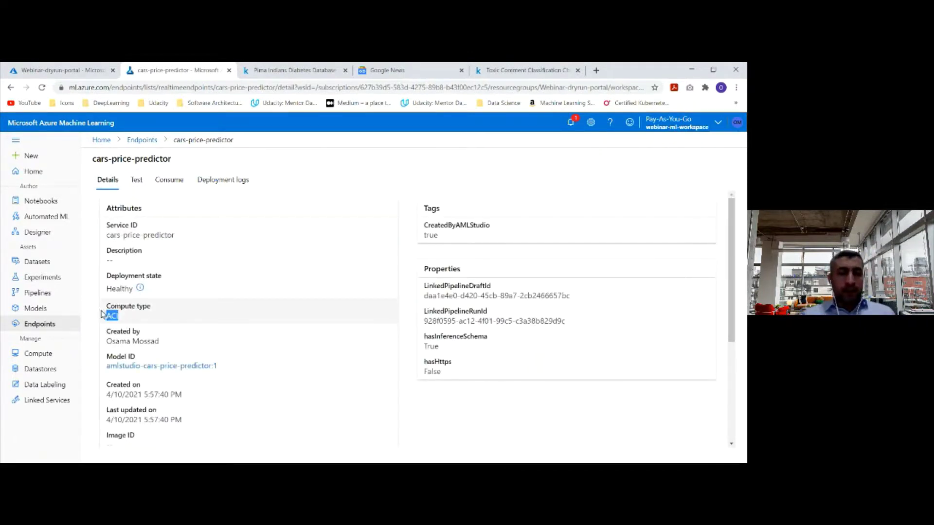
{"action": "left_click", "coordinate": [137, 180]}
{"action": "scroll", "coordinate": [358, 289], "scroll_direction": "down", "scroll_amount": 2}
{"action": "scroll", "coordinate": [357, 289], "scroll_direction": "up", "scroll_amount": 2}
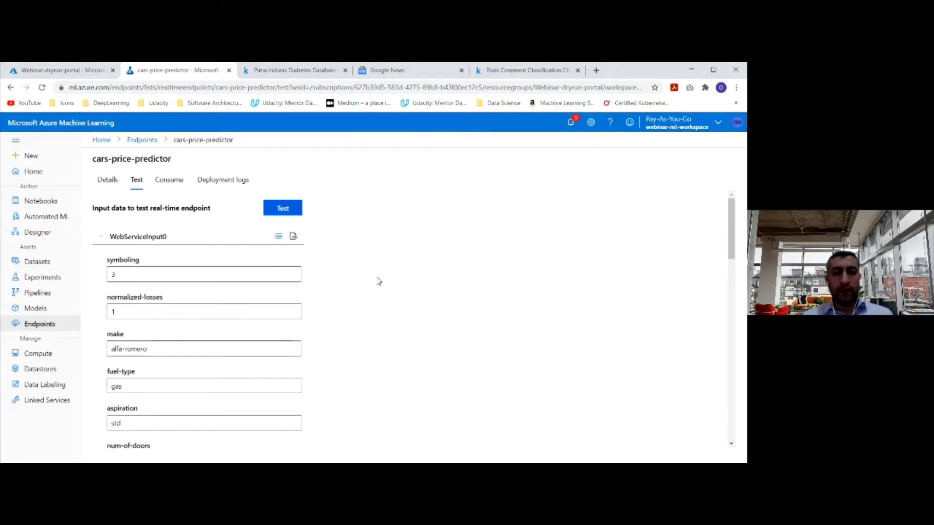
{"action": "scroll", "coordinate": [367, 277], "scroll_direction": "down", "scroll_amount": 5}
{"action": "scroll", "coordinate": [298, 377], "scroll_direction": "down", "scroll_amount": 10}
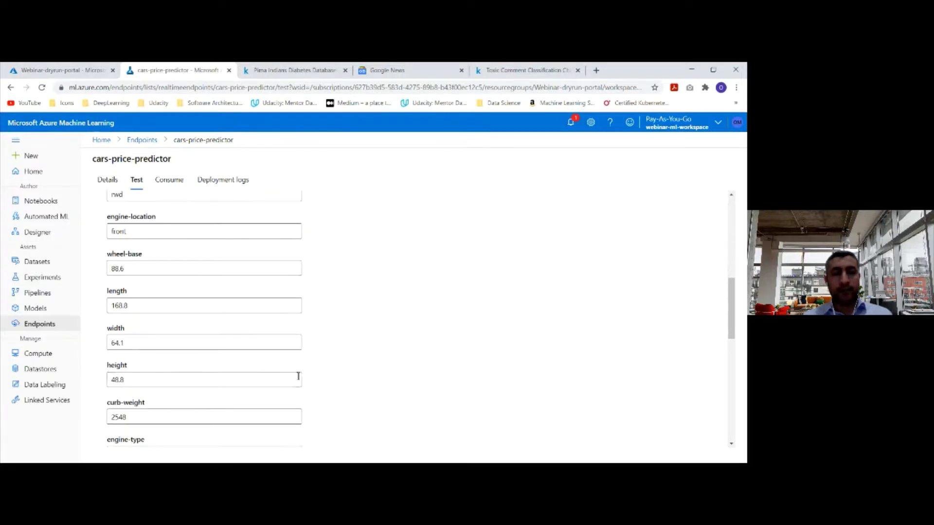
{"action": "scroll", "coordinate": [182, 398], "scroll_direction": "down", "scroll_amount": 1}
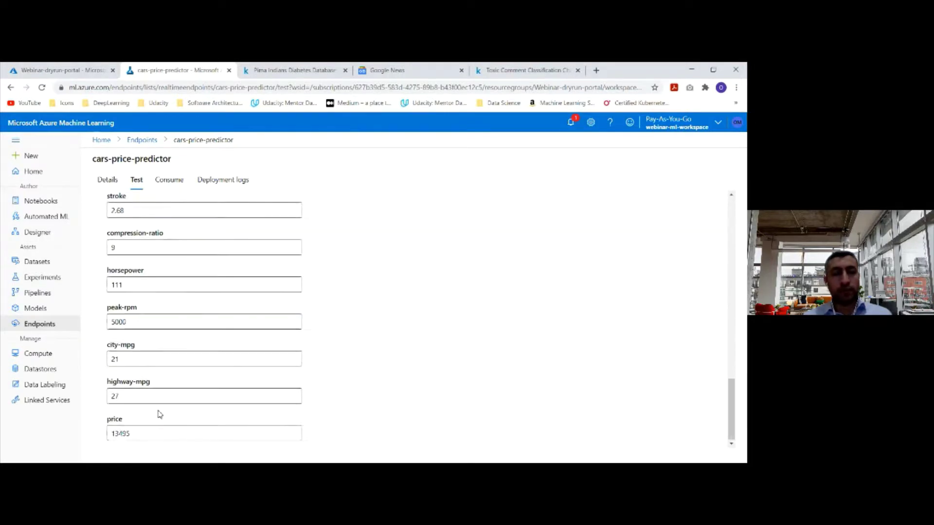
{"action": "left_click_drag", "start_coordinate": [136, 432], "coordinate": [94, 443]}
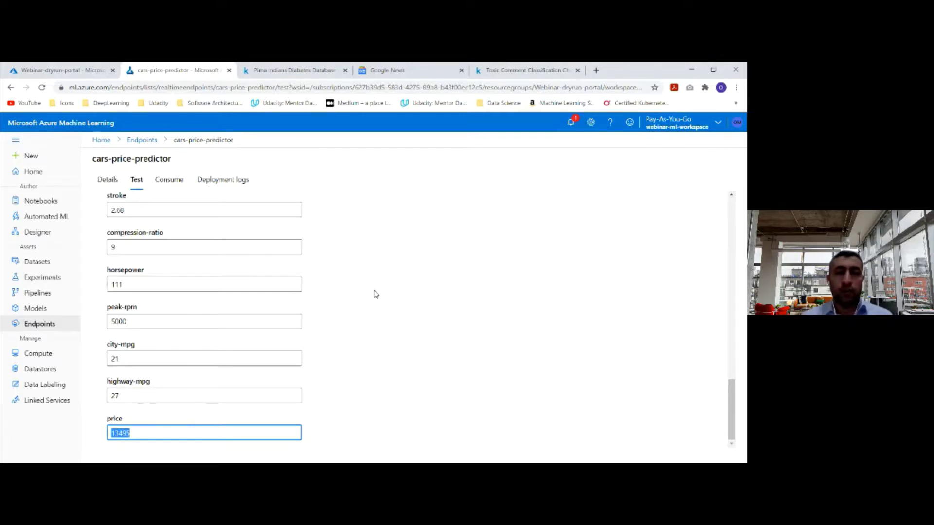
Run the endpoint test with the sample input and compare the price with the Scored Labels in WebServiceOutput0.
{"action": "scroll", "coordinate": [370, 296], "scroll_direction": "up", "scroll_amount": 15}
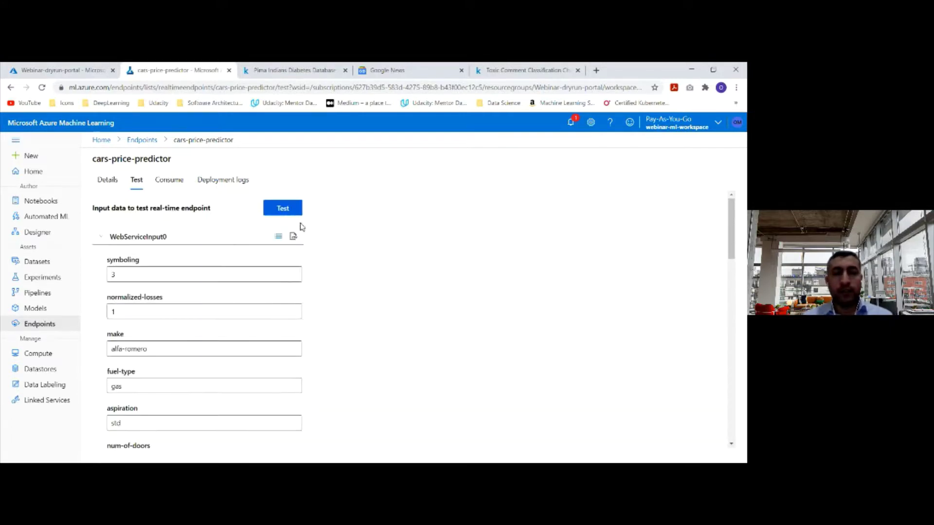
{"action": "left_click", "coordinate": [287, 212]}
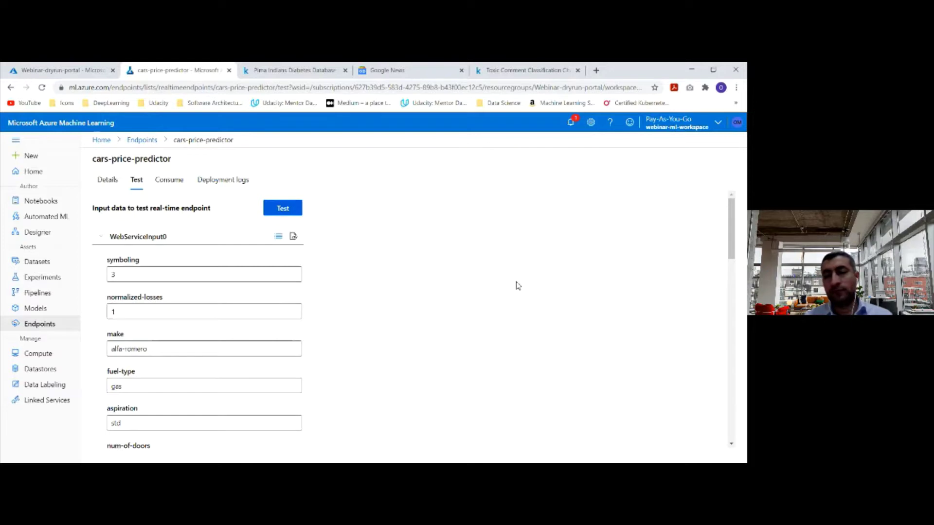
{"action": "scroll", "coordinate": [691, 272], "scroll_direction": "down", "scroll_amount": 1}
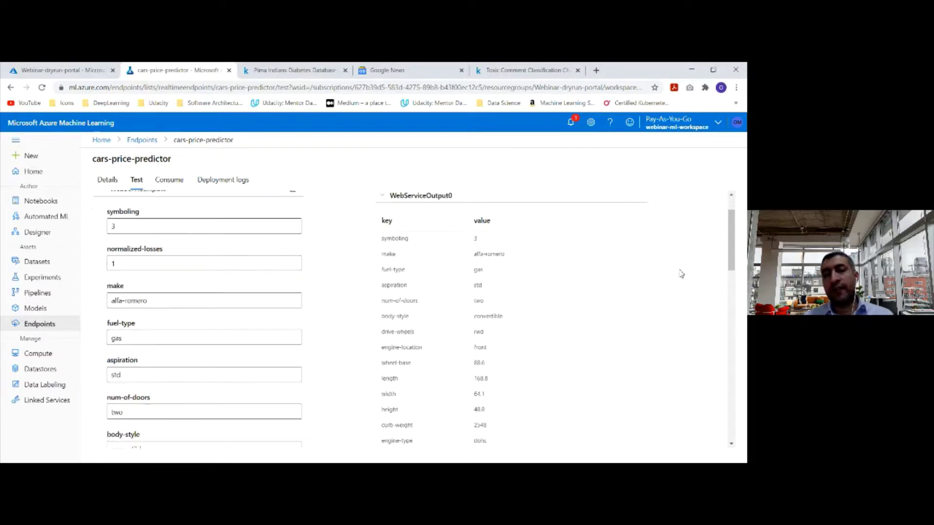
{"action": "scroll", "coordinate": [515, 263], "scroll_direction": "up", "scroll_amount": 1}
{"action": "scroll", "coordinate": [457, 262], "scroll_direction": "down", "scroll_amount": 1}
{"action": "scroll", "coordinate": [457, 261], "scroll_direction": "down", "scroll_amount": 8}
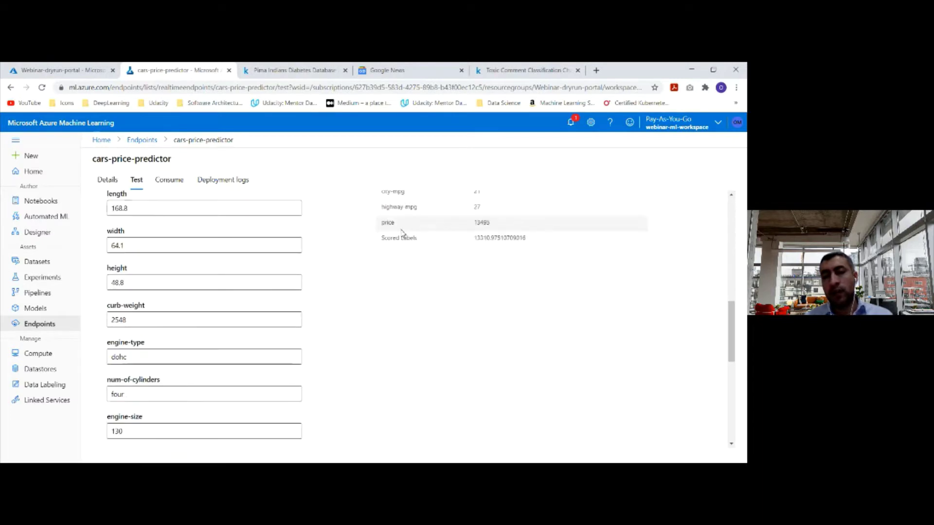
{"action": "left_click_drag", "start_coordinate": [381, 237], "coordinate": [530, 242]}
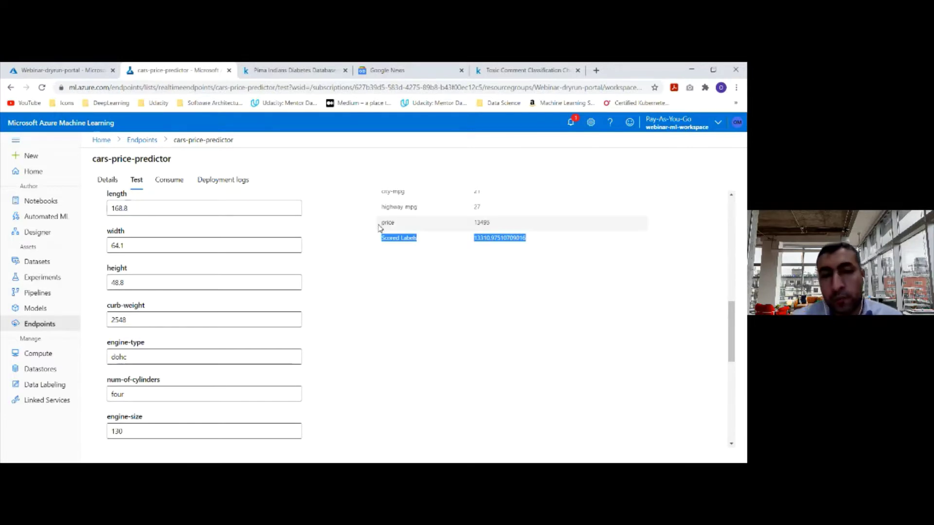
{"action": "left_click_drag", "start_coordinate": [382, 223], "coordinate": [534, 243]}
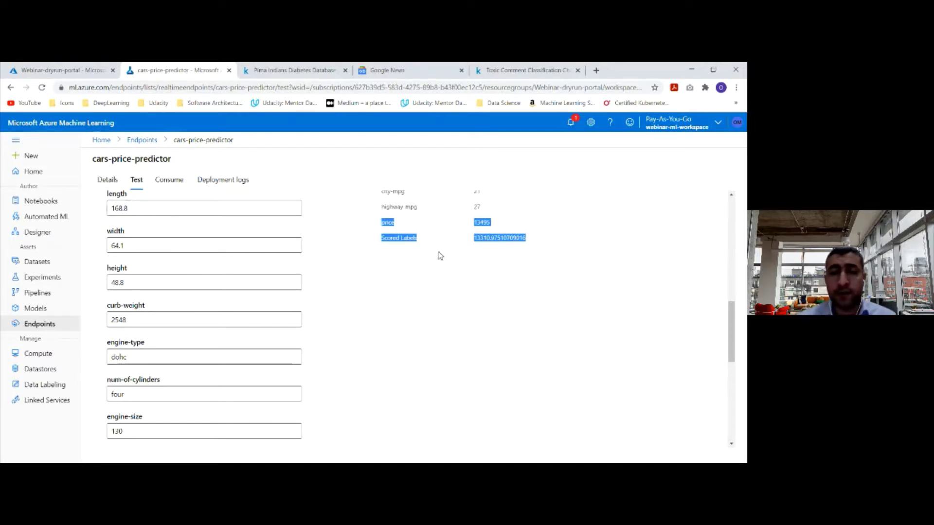
{"action": "scroll", "coordinate": [426, 260], "scroll_direction": "up", "scroll_amount": 2}
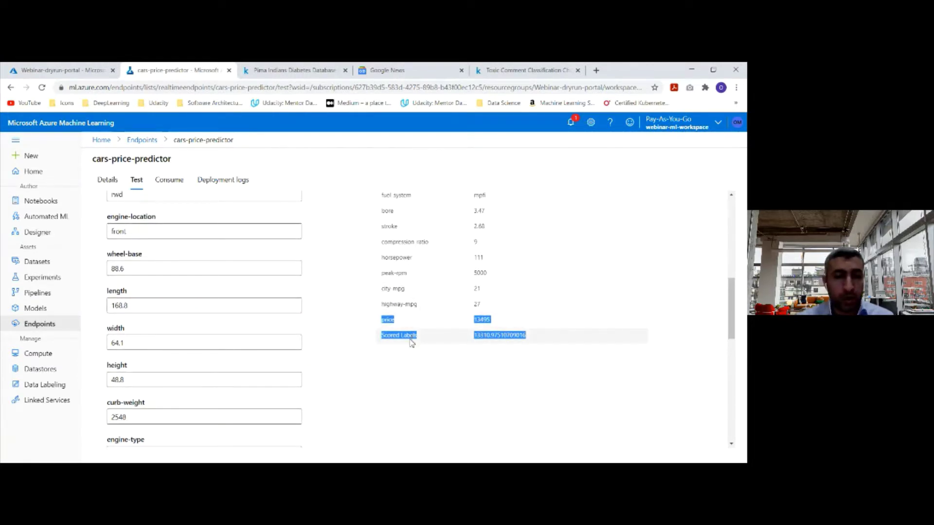
{"action": "scroll", "coordinate": [410, 356], "scroll_direction": "up", "scroll_amount": 1}
{"action": "scroll", "coordinate": [410, 356], "scroll_direction": "up", "scroll_amount": 2}
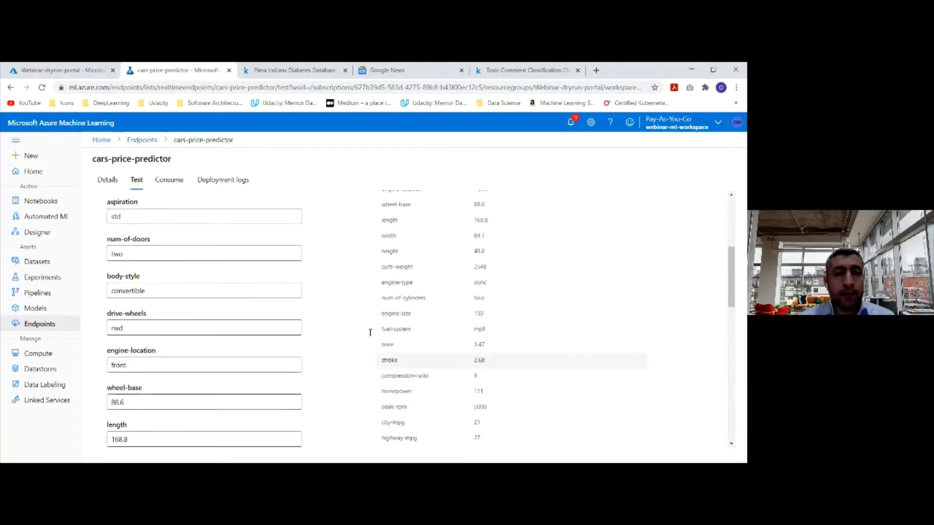
Open the endpoint's consumption information and view the C#, Python and R sample code.
{"action": "left_click", "coordinate": [167, 181]}
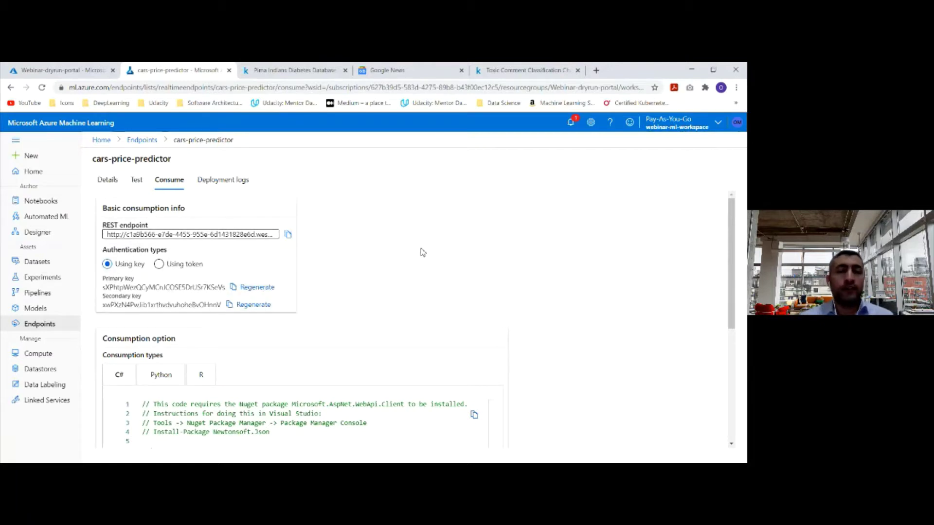
{"action": "scroll", "coordinate": [339, 273], "scroll_direction": "down", "scroll_amount": 2}
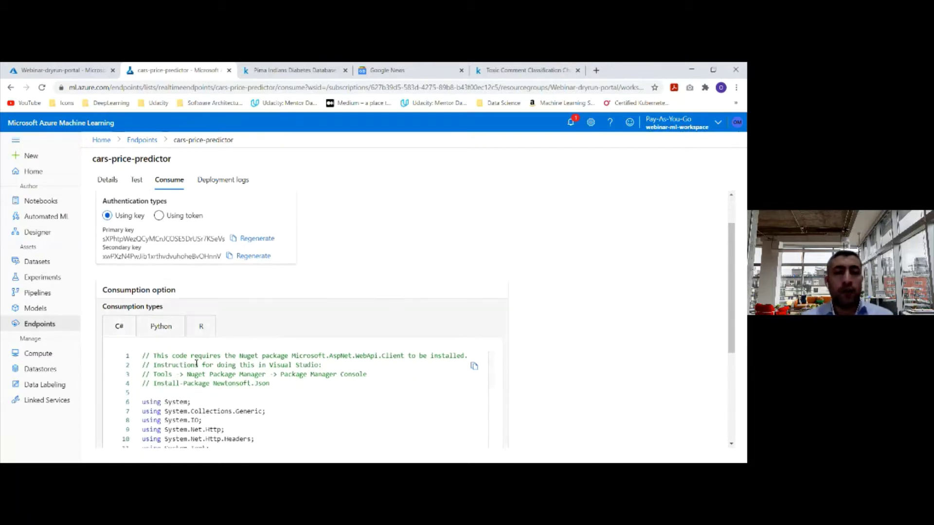
{"action": "scroll", "coordinate": [211, 375], "scroll_direction": "down", "scroll_amount": 2}
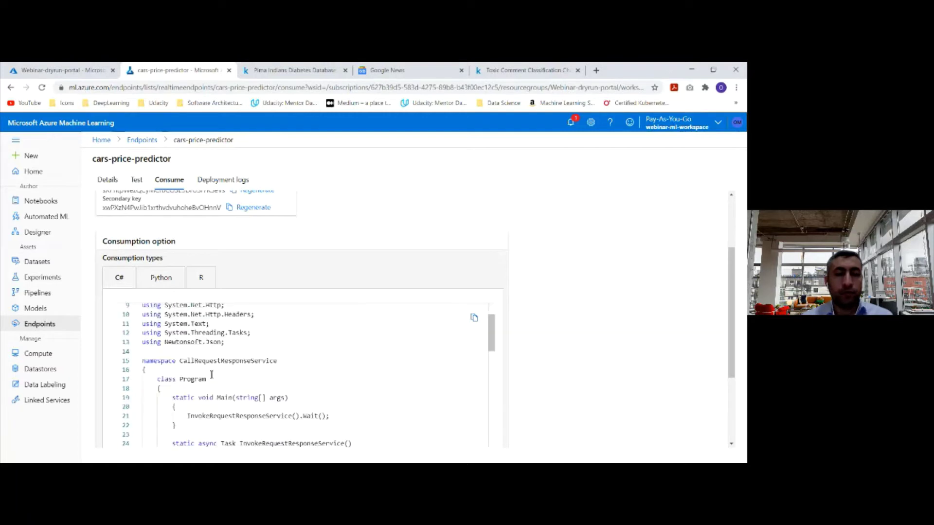
{"action": "left_click", "coordinate": [164, 280]}
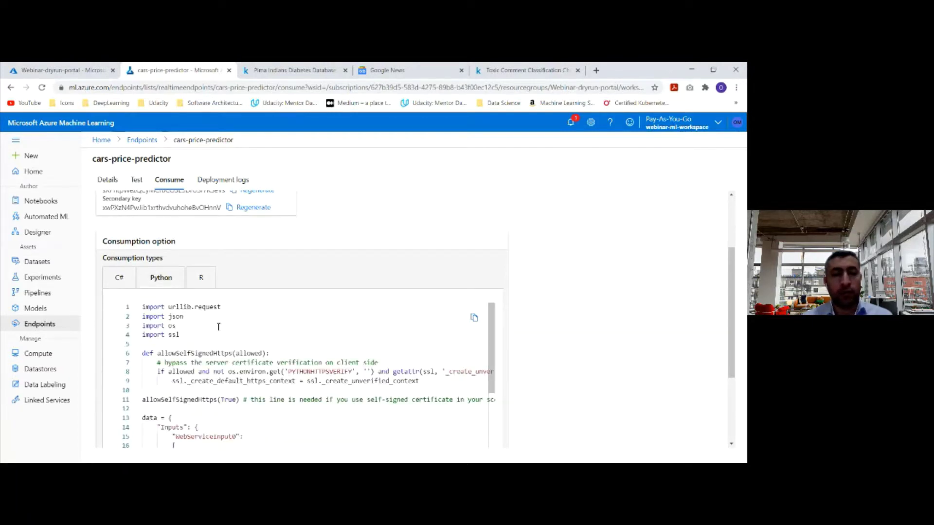
{"action": "left_click", "coordinate": [201, 277]}
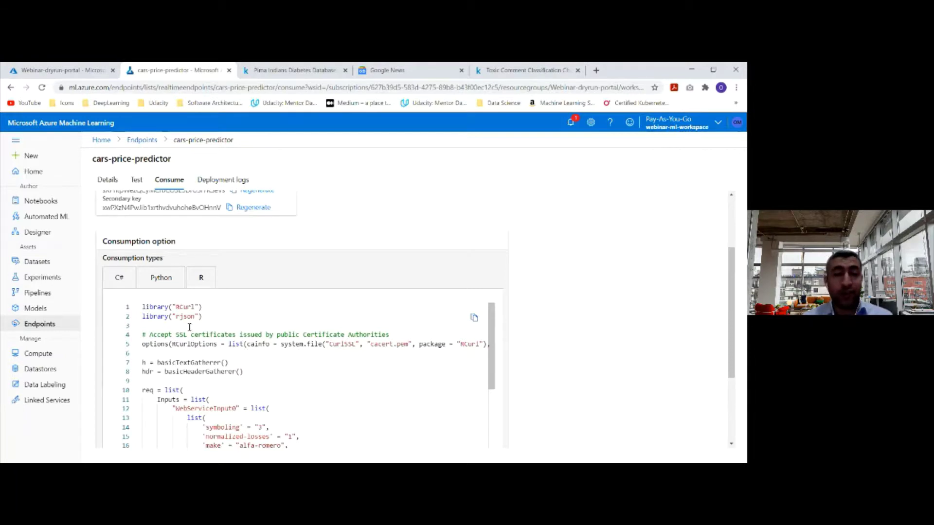
Copy the REST endpoint address, and copy the complete Python consumption code.
{"action": "left_click", "coordinate": [161, 278]}
{"action": "scroll", "coordinate": [652, 308], "scroll_direction": "down", "scroll_amount": 2}
{"action": "scroll", "coordinate": [323, 285], "scroll_direction": "up", "scroll_amount": 3}
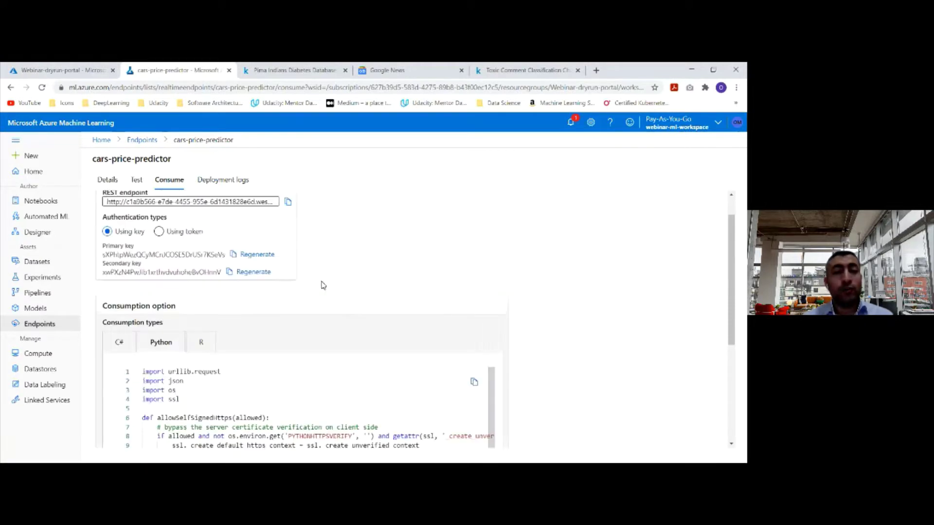
{"action": "scroll", "coordinate": [323, 285], "scroll_direction": "up", "scroll_amount": 1}
{"action": "left_click", "coordinate": [288, 235]}
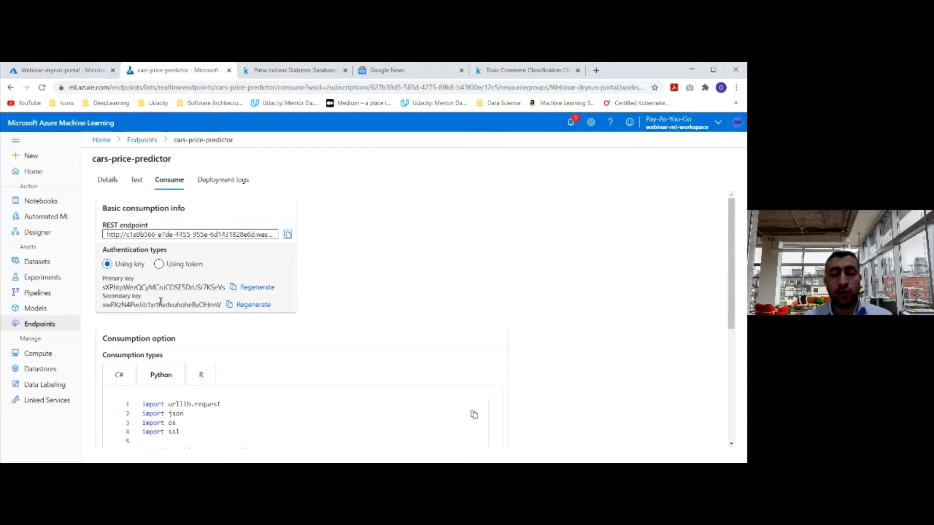
{"action": "scroll", "coordinate": [227, 327], "scroll_direction": "down", "scroll_amount": 3}
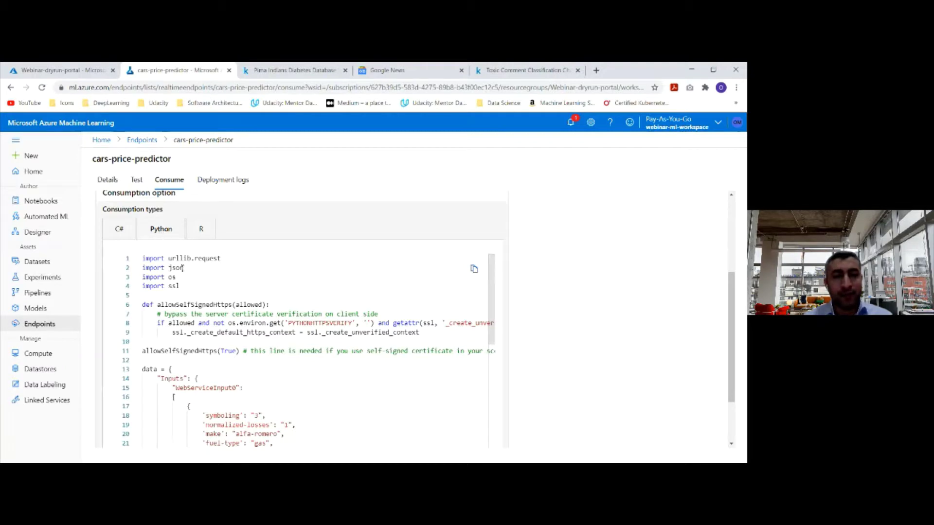
{"action": "left_click", "coordinate": [474, 269]}
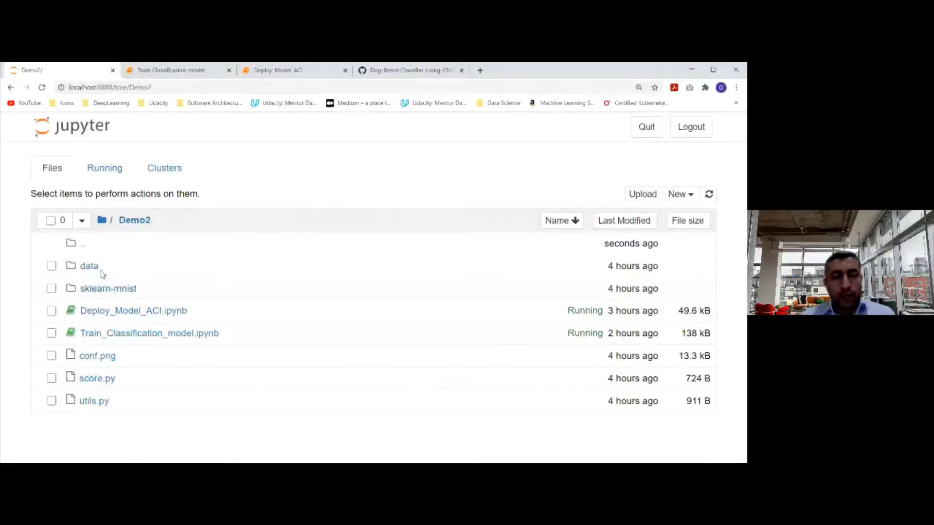
Switch to Jupyter, create a text file in the Demo2 folder, and paste the Python consumption code with its API key.
{"action": "left_click", "coordinate": [683, 197]}
{"action": "left_click", "coordinate": [617, 272]}
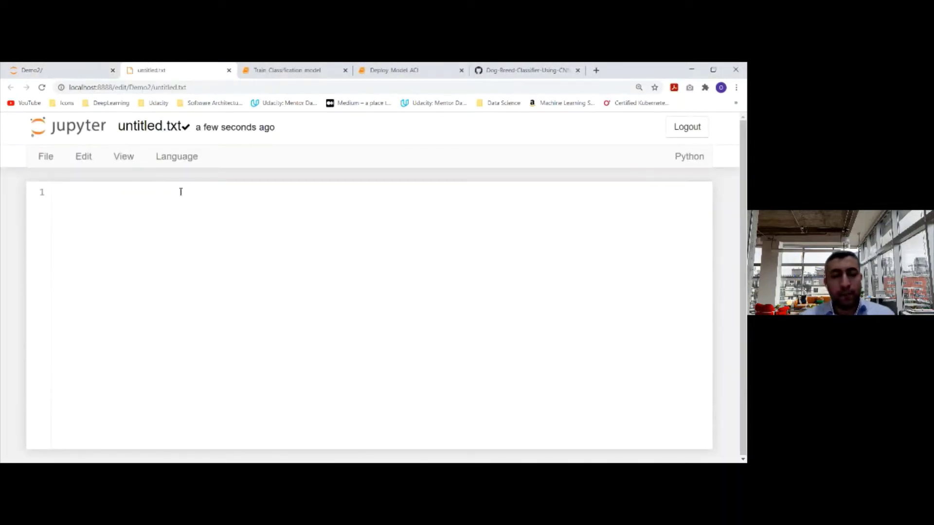
{"action": "key", "text": "ctrl+v"}
{"action": "scroll", "coordinate": [203, 283], "scroll_direction": "up", "scroll_amount": 12}
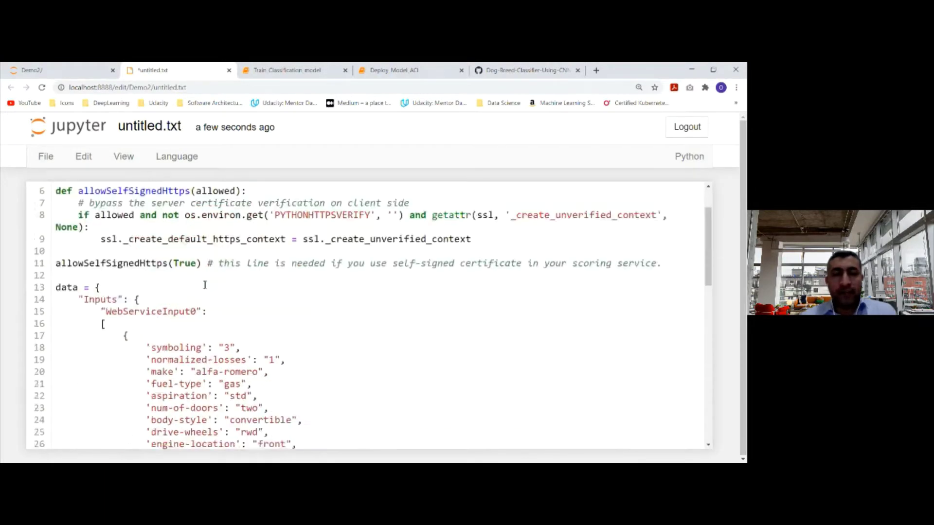
Examine the pasted script's WebServiceInput0 car values and the scoring URL used for the request.
{"action": "scroll", "coordinate": [131, 348], "scroll_direction": "down", "scroll_amount": 3}
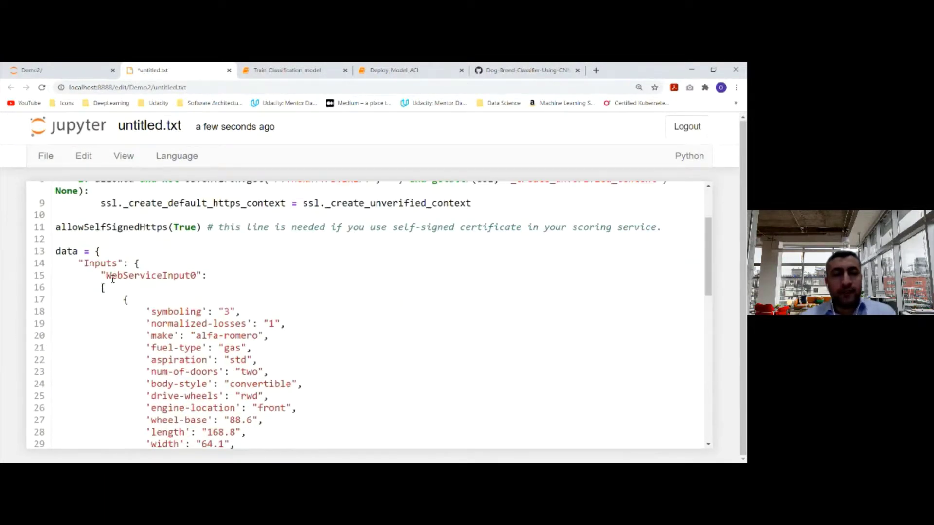
{"action": "scroll", "coordinate": [191, 291], "scroll_direction": "down", "scroll_amount": 9}
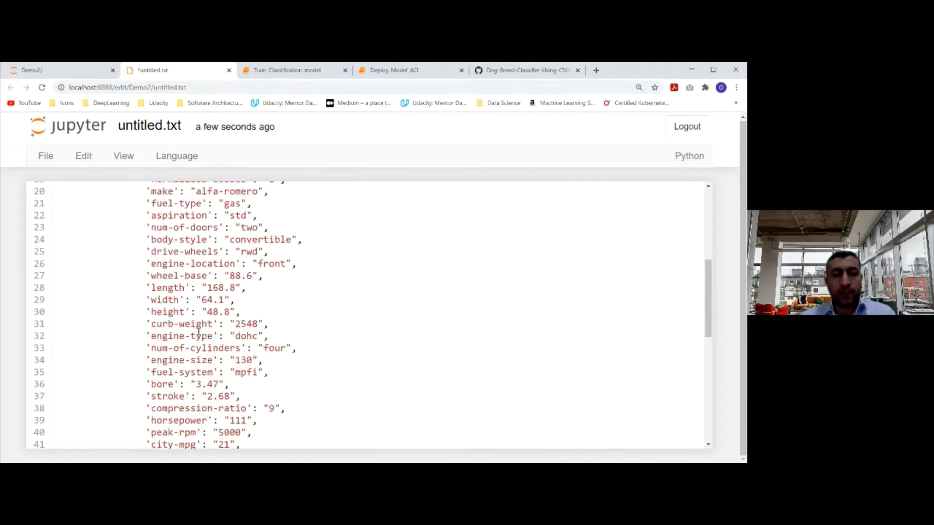
{"action": "scroll", "coordinate": [197, 328], "scroll_direction": "up", "scroll_amount": 5}
{"action": "scroll", "coordinate": [197, 328], "scroll_direction": "up", "scroll_amount": 5}
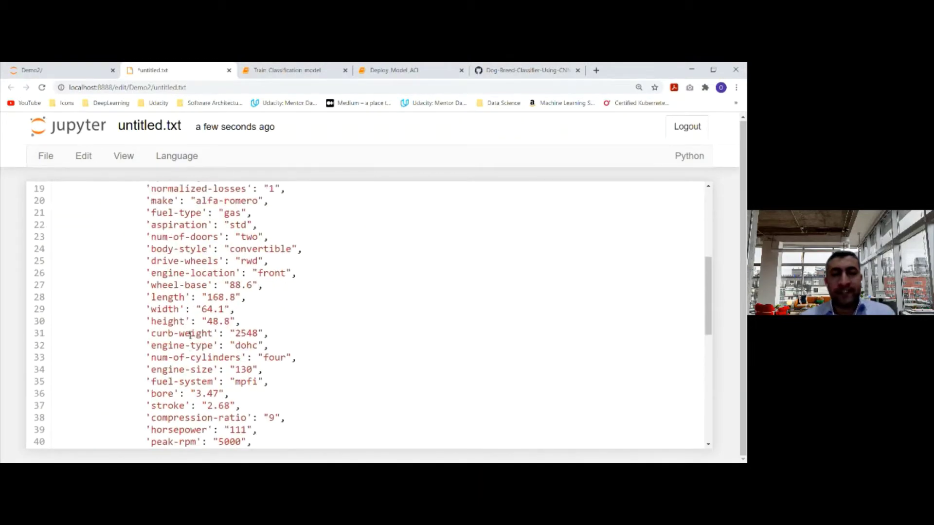
{"action": "scroll", "coordinate": [254, 353], "scroll_direction": "down", "scroll_amount": 12}
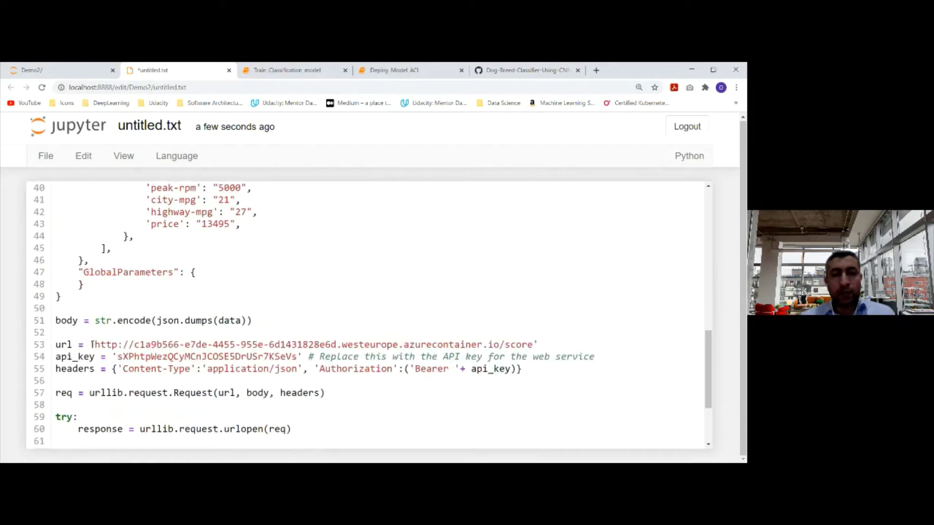
{"action": "left_click_drag", "start_coordinate": [100, 344], "coordinate": [535, 346]}
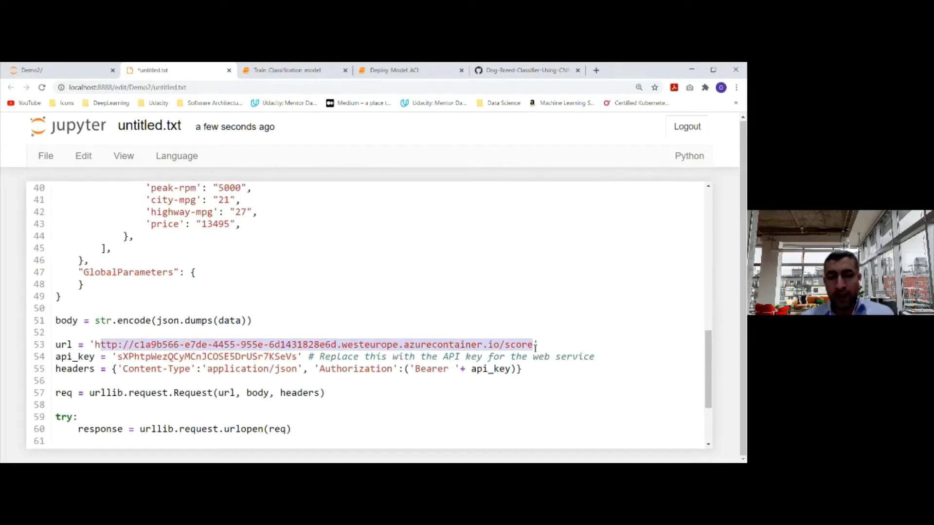
{"action": "scroll", "coordinate": [379, 343], "scroll_direction": "up", "scroll_amount": 13}
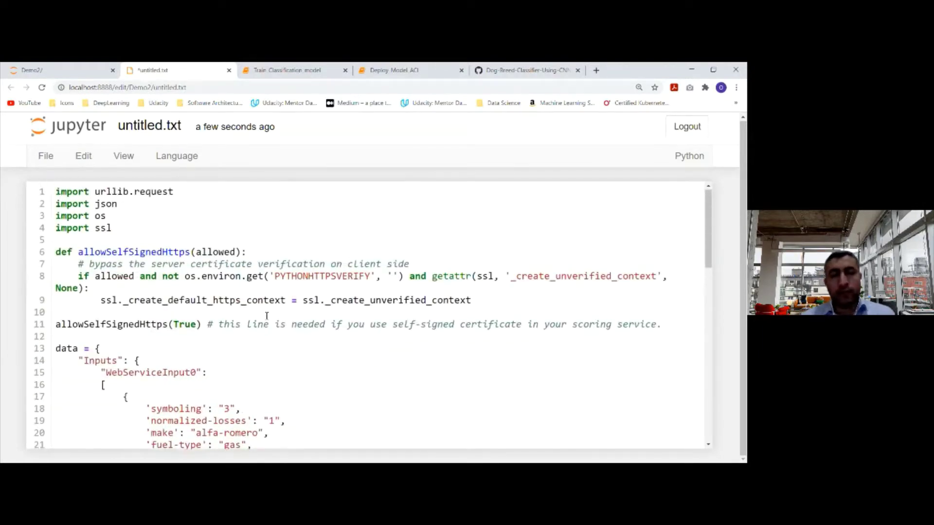
Save the pasted script and rename the file as infer.py.
{"action": "left_click", "coordinate": [45, 156]}
{"action": "left_click", "coordinate": [70, 199]}
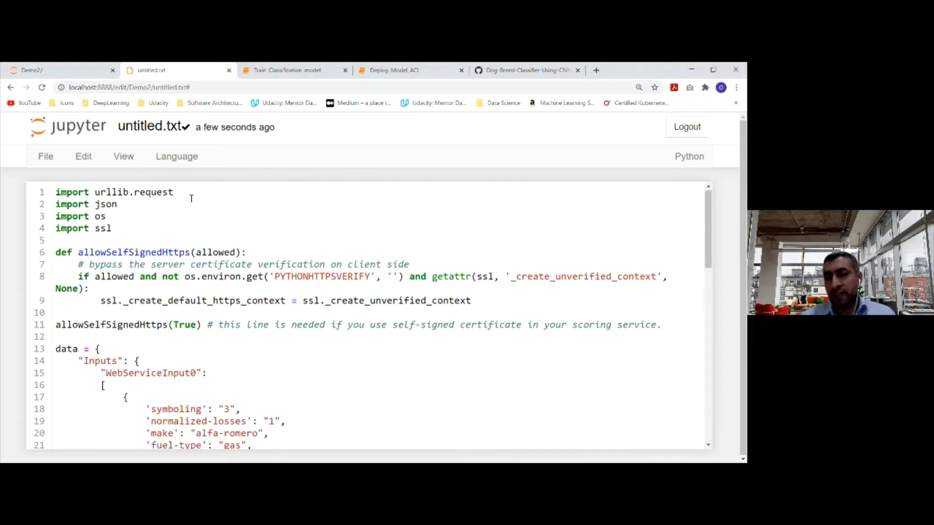
{"action": "left_click", "coordinate": [47, 158]}
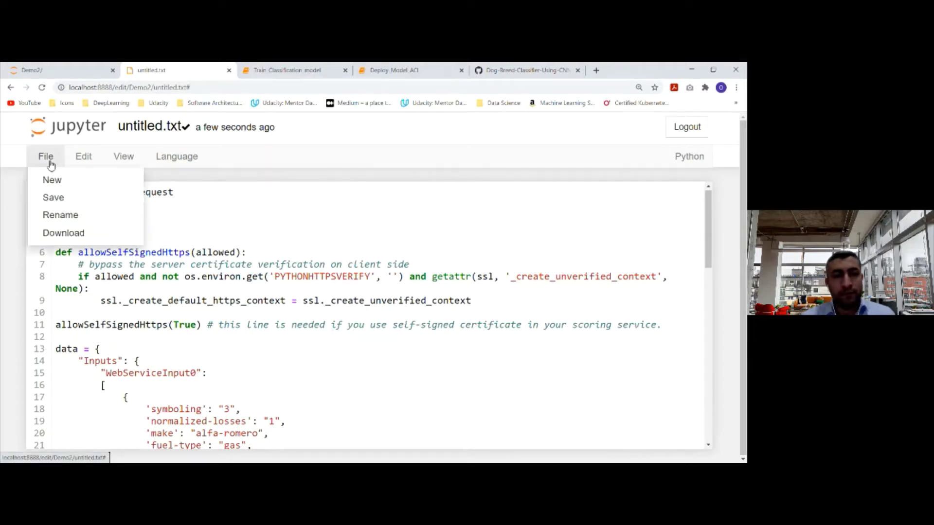
{"action": "left_click", "coordinate": [60, 216]}
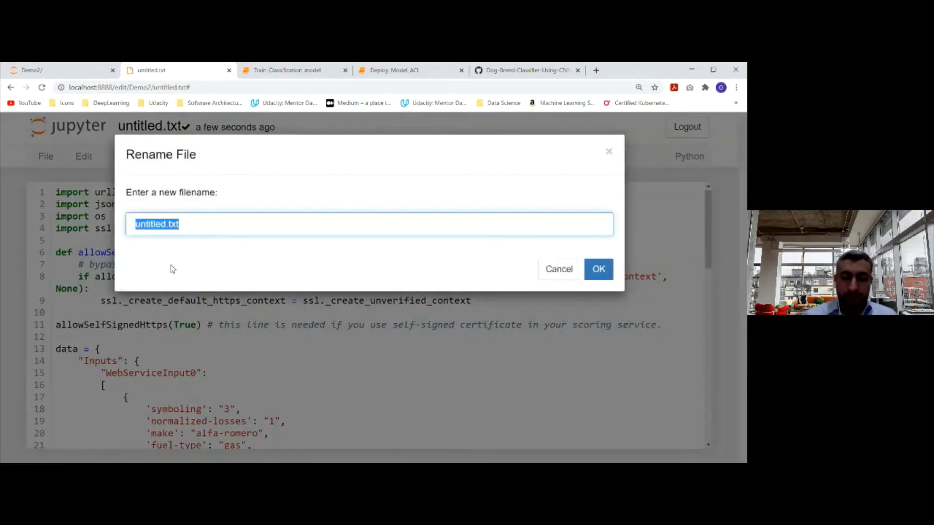
{"action": "key", "text": "BackSpace"}
{"action": "type", "text": "infer.py"}
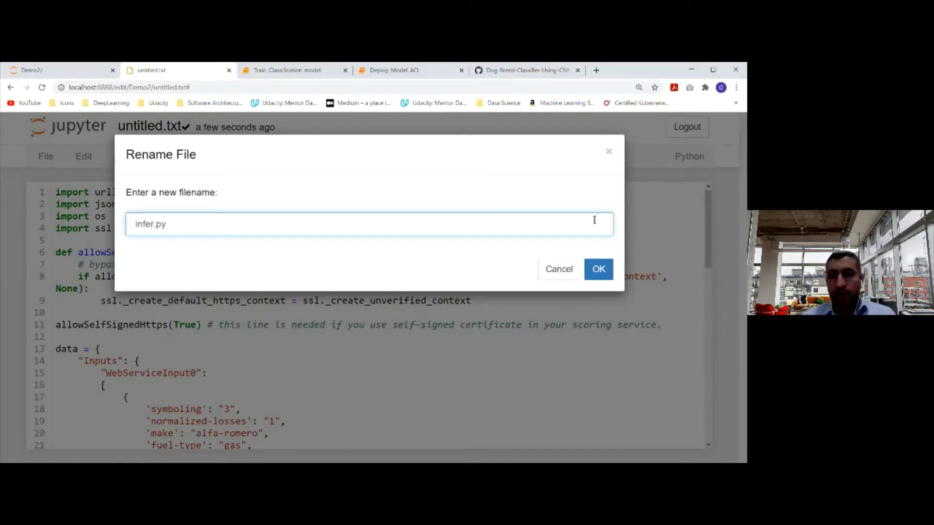
{"action": "left_click", "coordinate": [601, 272]}
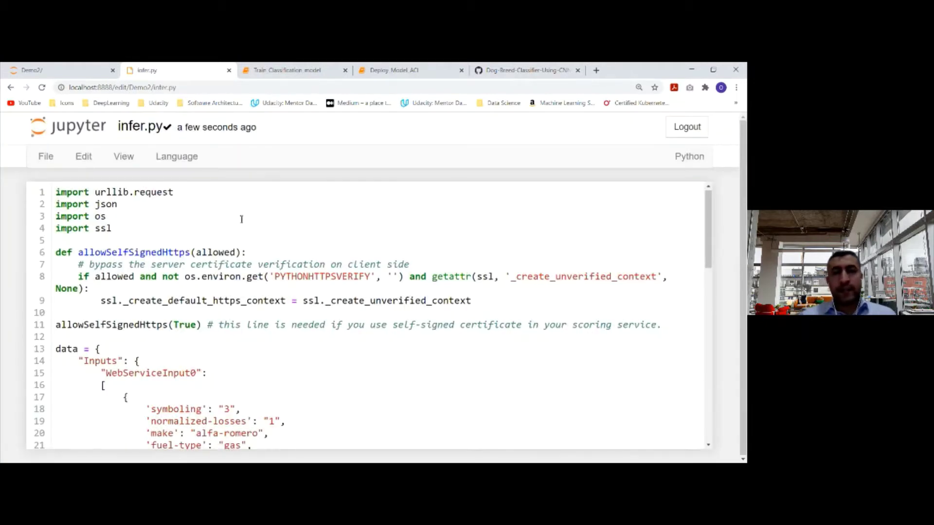
Switch to the Command Prompt and change the working directory from Demo1 to the sibling demo2 folder.
{"action": "left_click", "coordinate": [82, 69]}
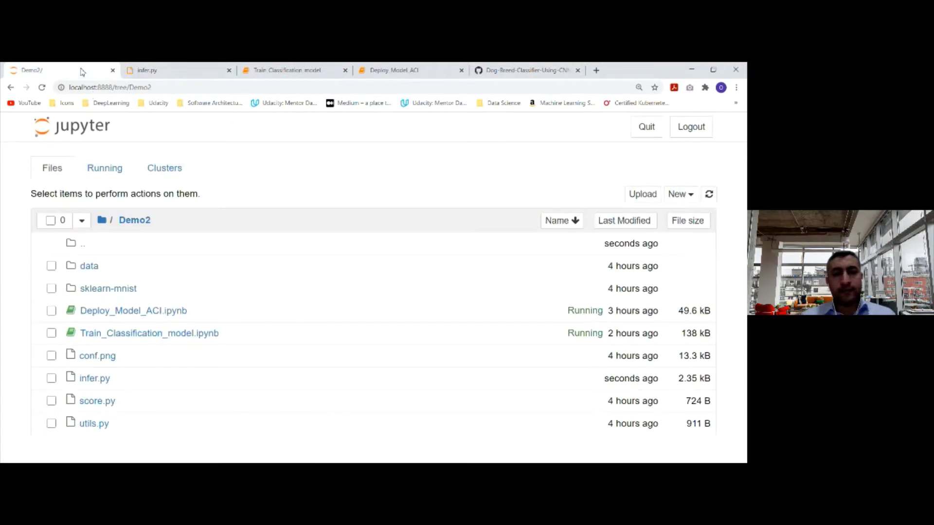
{"action": "left_click", "coordinate": [42, 87]}
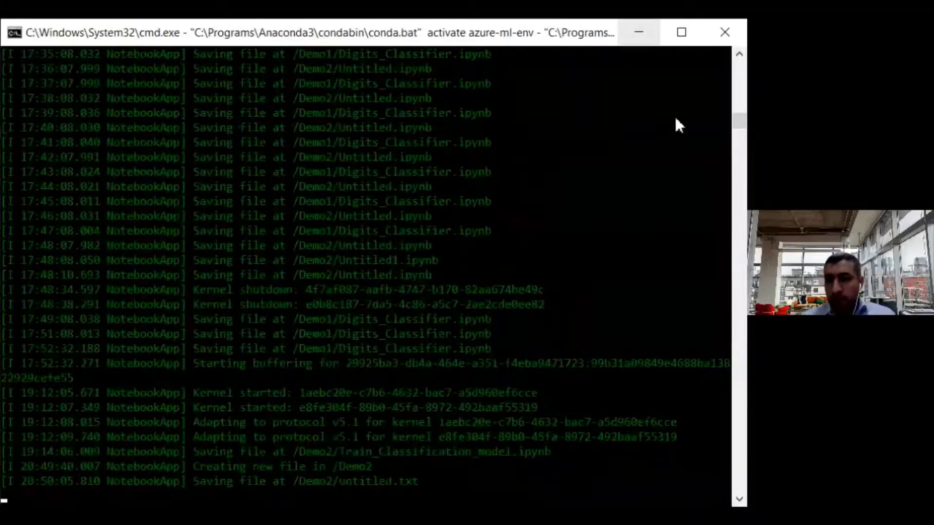
{"action": "left_click", "coordinate": [670, 481]}
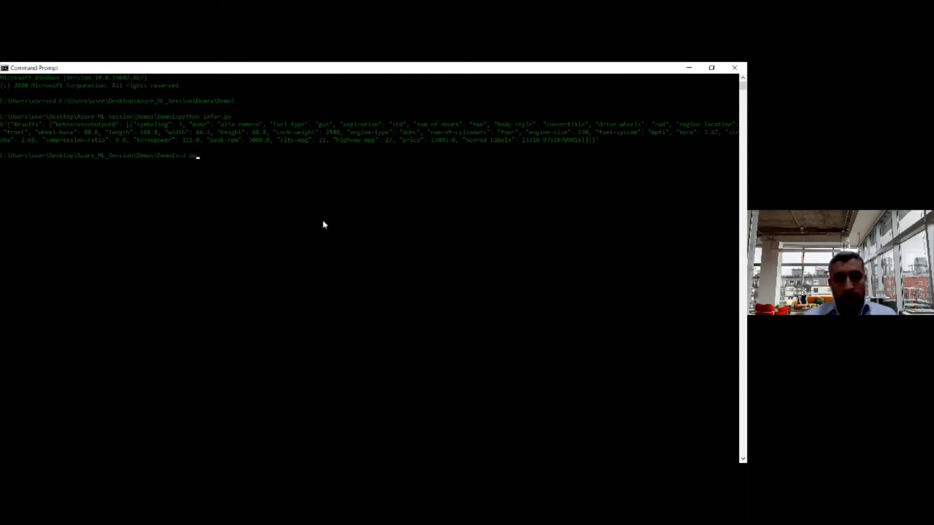
{"action": "key", "text": "Return"}
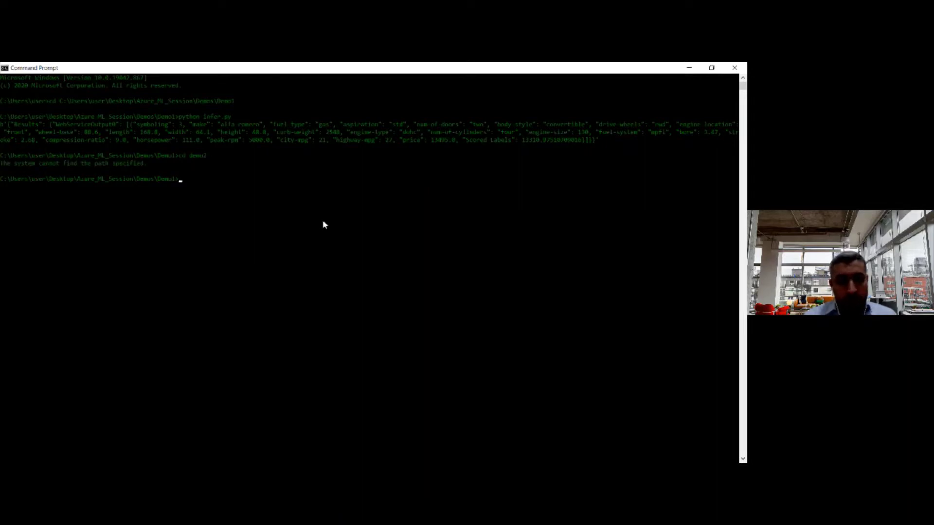
{"action": "type", "text": "cd .."}
{"action": "key", "text": "Return"}
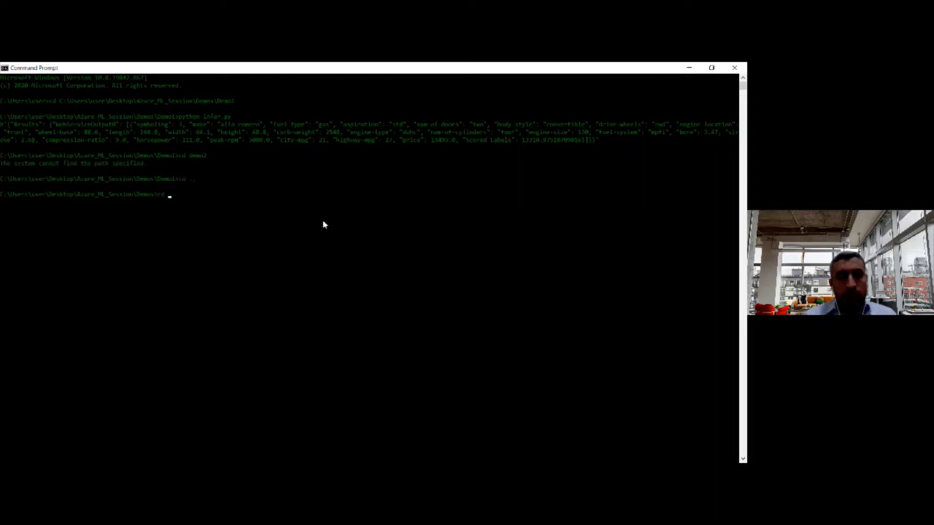
{"action": "type", "text": "cd demo2"}
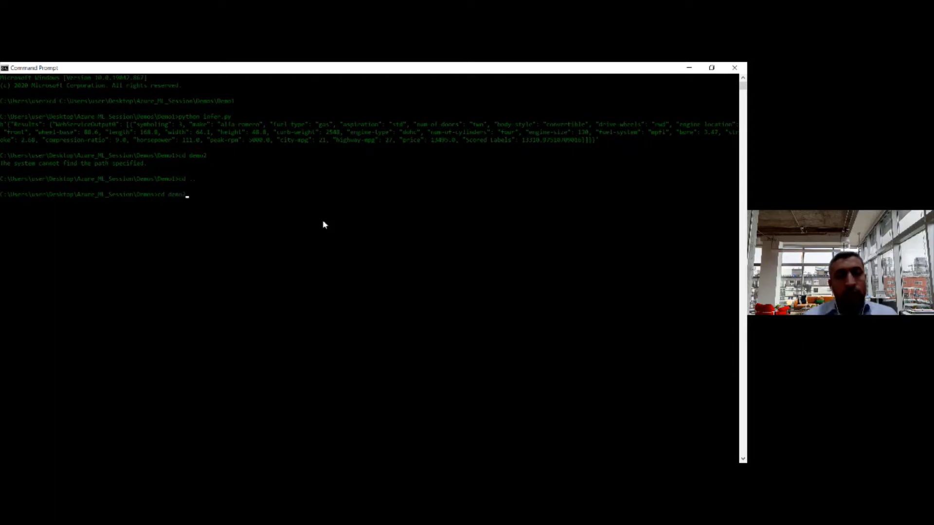
{"action": "key", "text": "Return"}
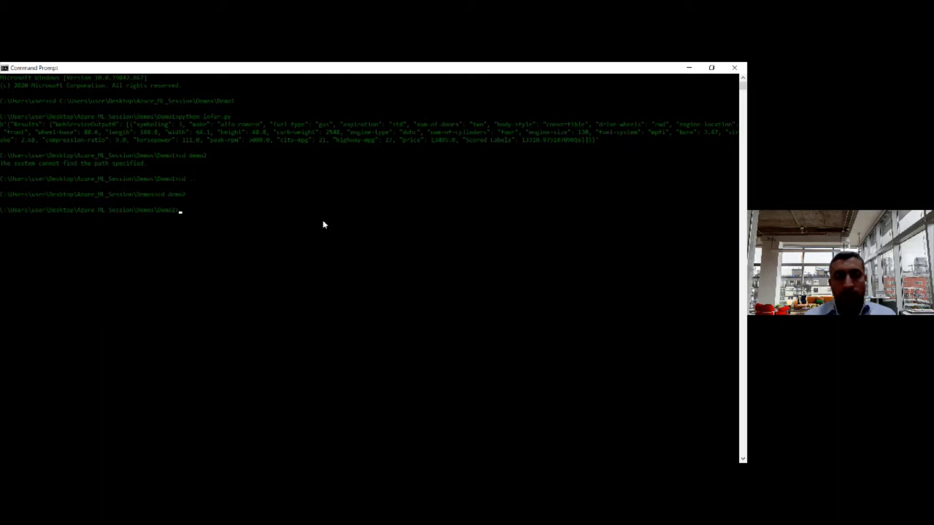
Run the infer.py script with Python from the Demo2 folder.
{"action": "type", "text": "pyth"}
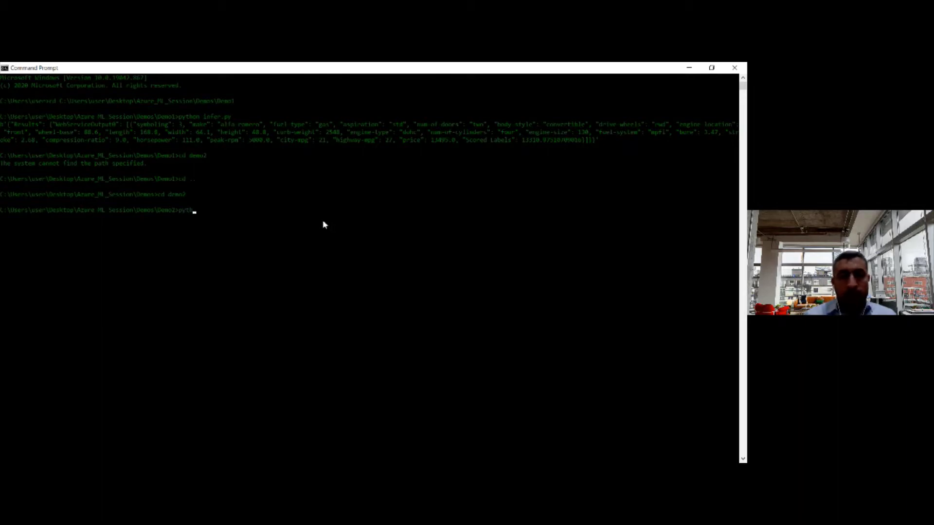
{"action": "type", "text": "on i"}
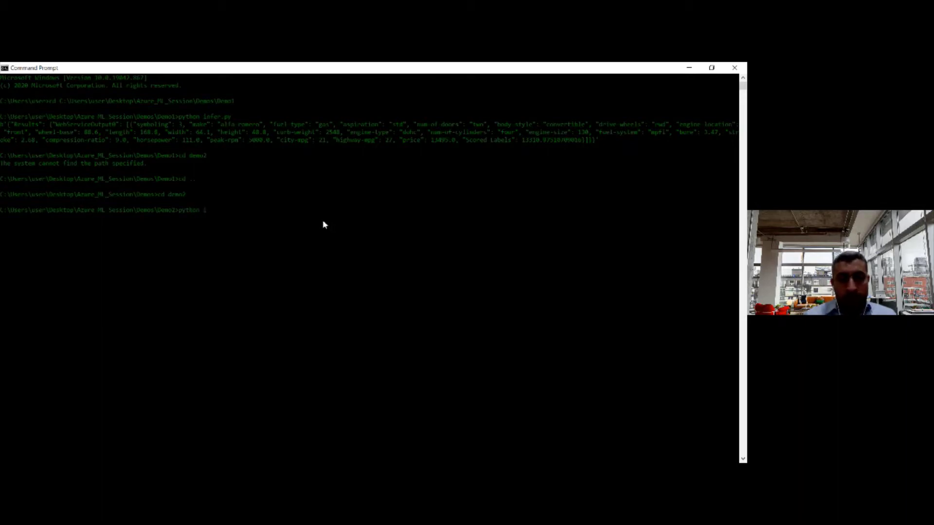
{"action": "type", "text": "nfer.py"}
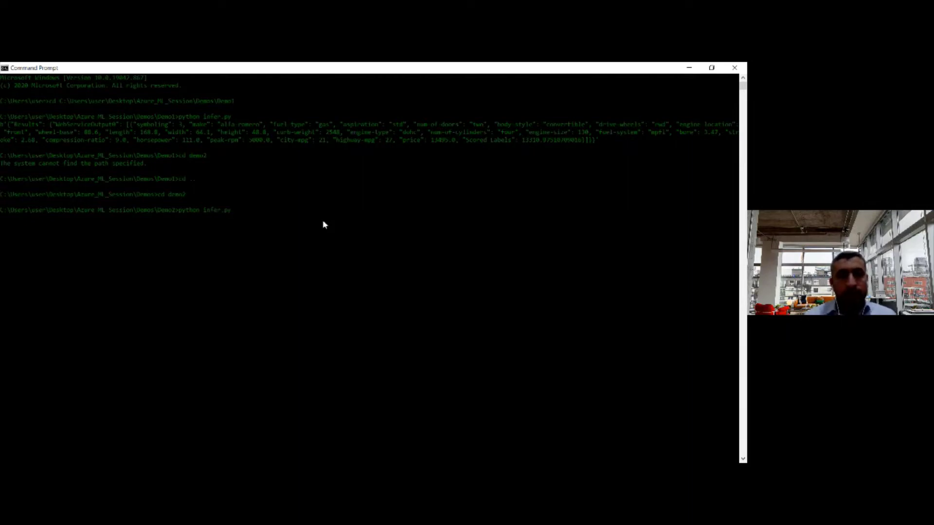
{"action": "key", "text": "Return"}
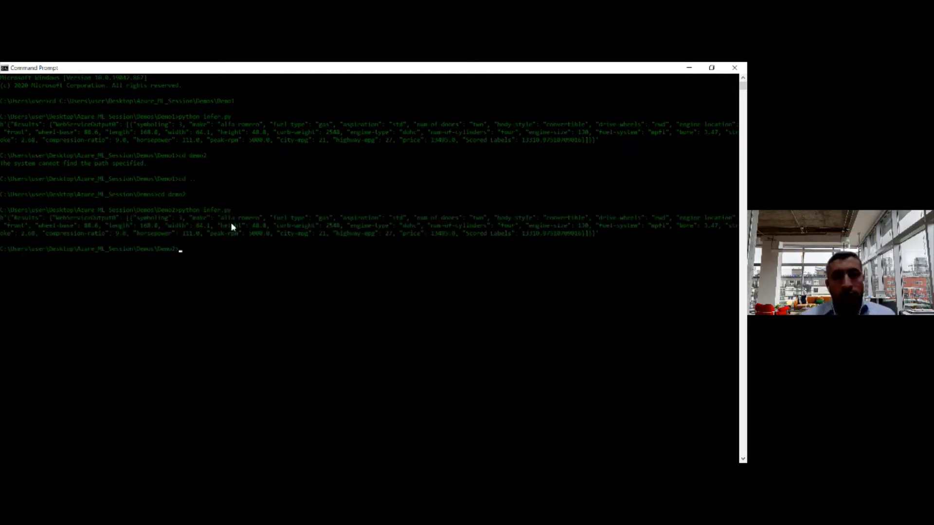
Enlarge the terminal text and compare the price with the Scored Labels value in the script's output.
{"action": "scroll", "coordinate": [231, 226], "scroll_direction": "up", "scroll_amount": 4, "text": "ctrl"}
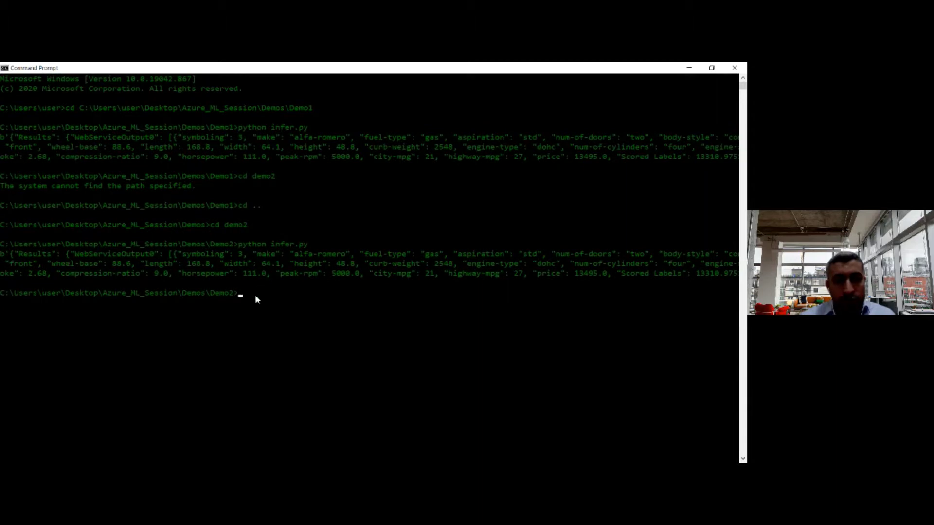
{"action": "scroll", "coordinate": [264, 311], "scroll_direction": "up", "scroll_amount": 1, "text": "ctrl"}
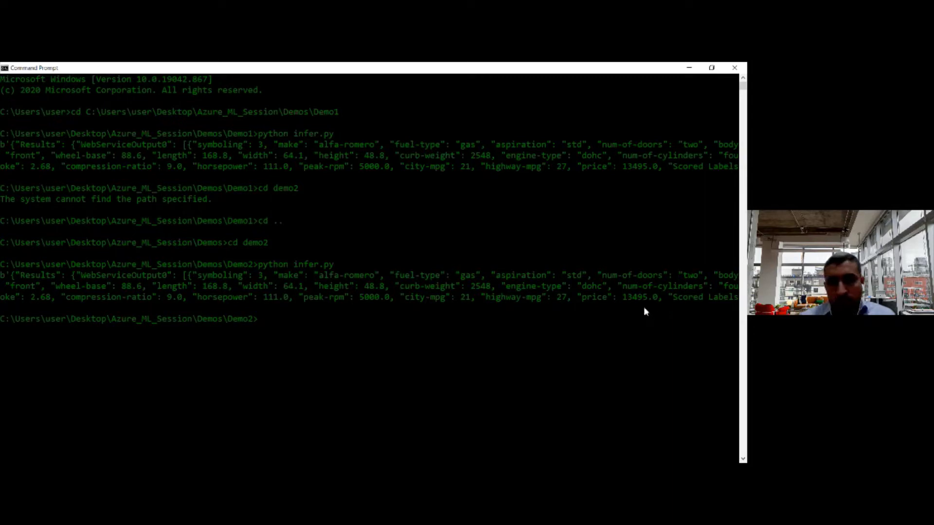
{"action": "scroll", "coordinate": [642, 306], "scroll_direction": "down", "scroll_amount": 2, "text": "ctrl"}
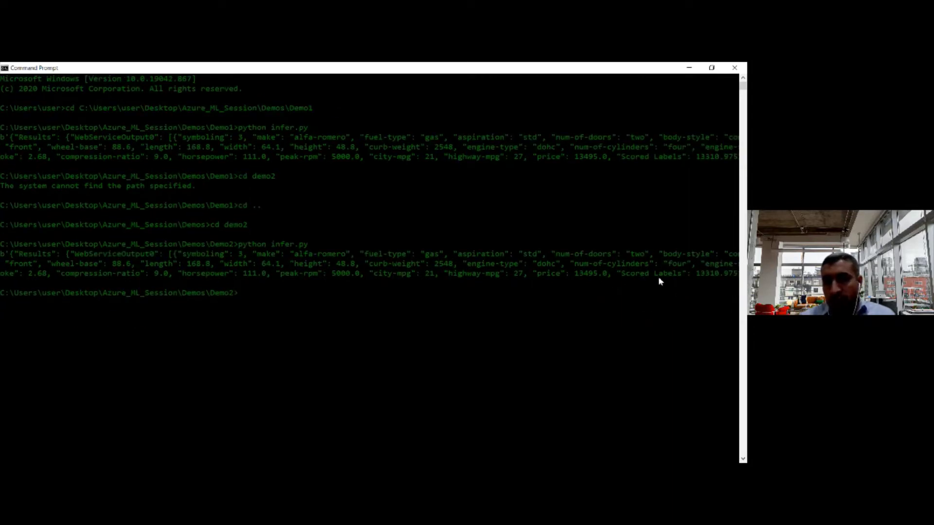
{"action": "left_click_drag", "start_coordinate": [603, 273], "coordinate": [575, 273]}
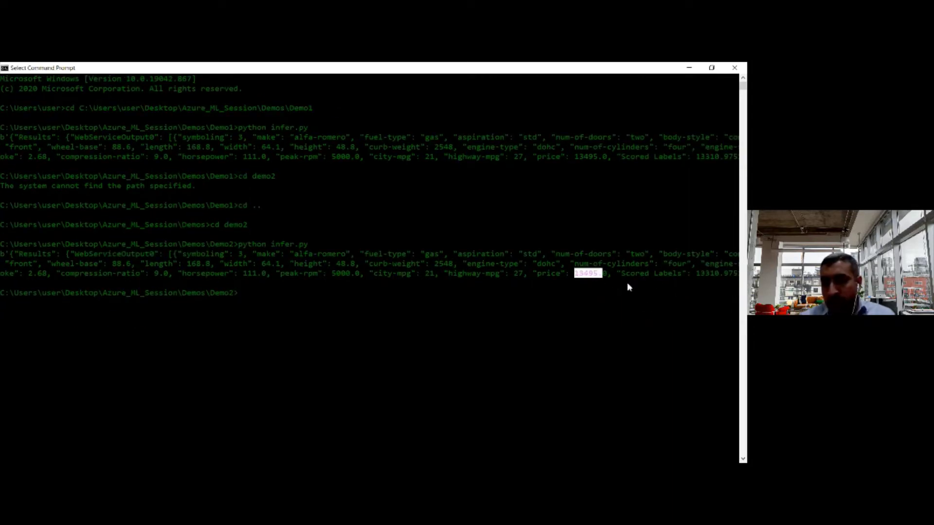
{"action": "left_click_drag", "start_coordinate": [692, 273], "coordinate": [743, 276]}
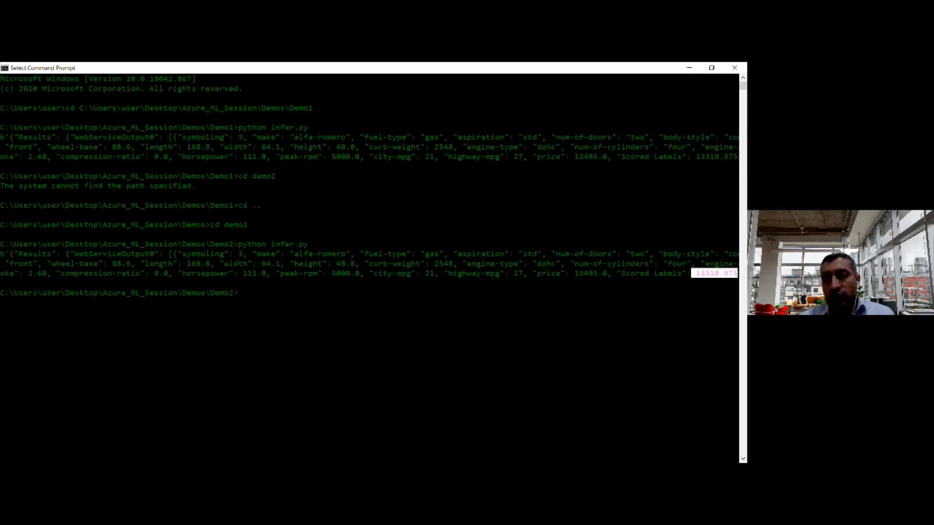
Switch to Postman and review the raw JSON body and scoring URL of the POST request.
{"action": "key", "text": "alt+Tab"}
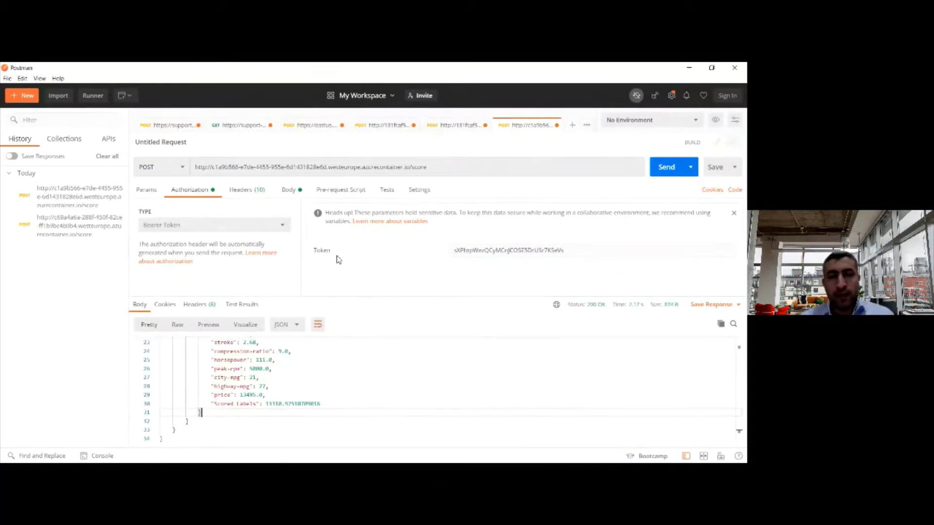
{"action": "left_click", "coordinate": [288, 190]}
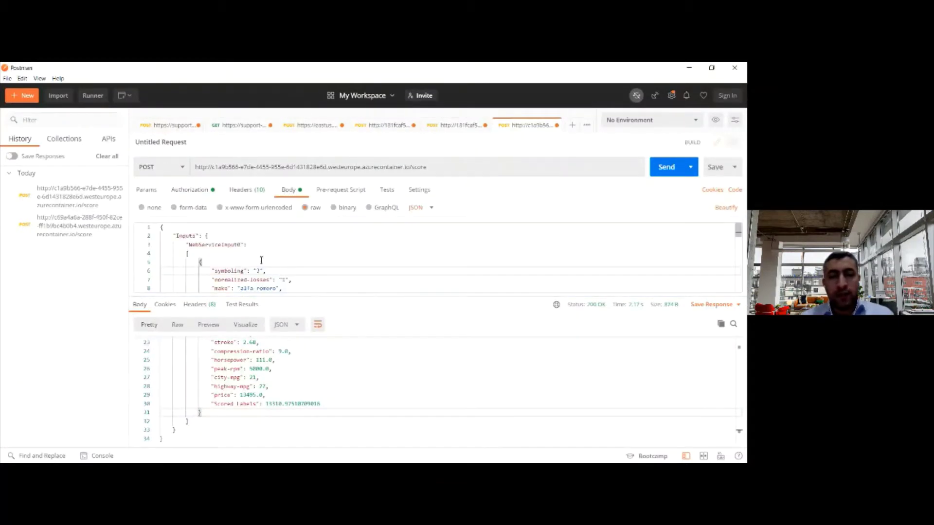
{"action": "scroll", "coordinate": [261, 260], "scroll_direction": "down", "scroll_amount": 6}
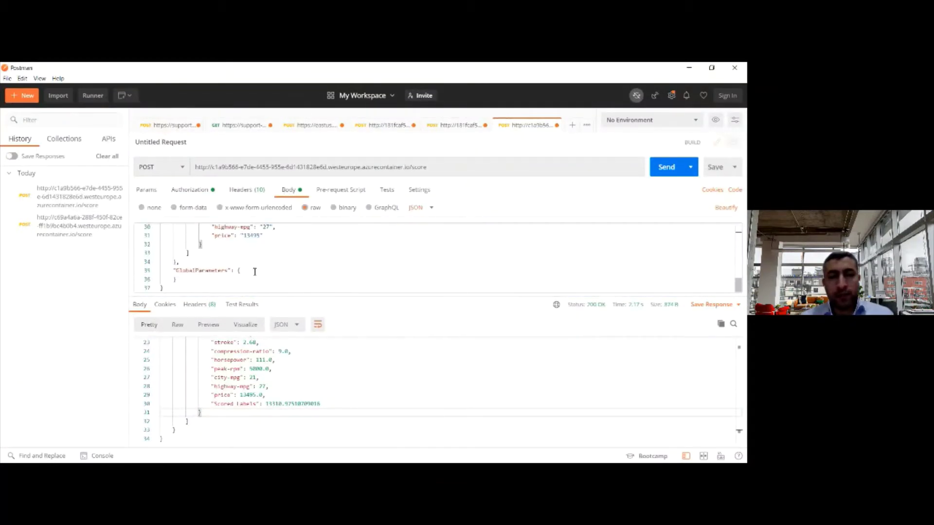
{"action": "scroll", "coordinate": [292, 253], "scroll_direction": "up", "scroll_amount": 6}
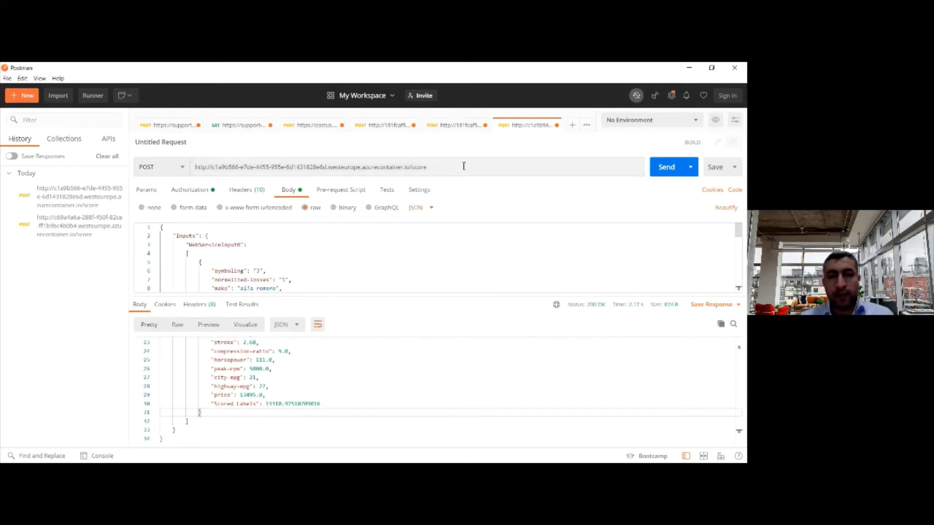
{"action": "left_click_drag", "start_coordinate": [464, 167], "coordinate": [310, 167]}
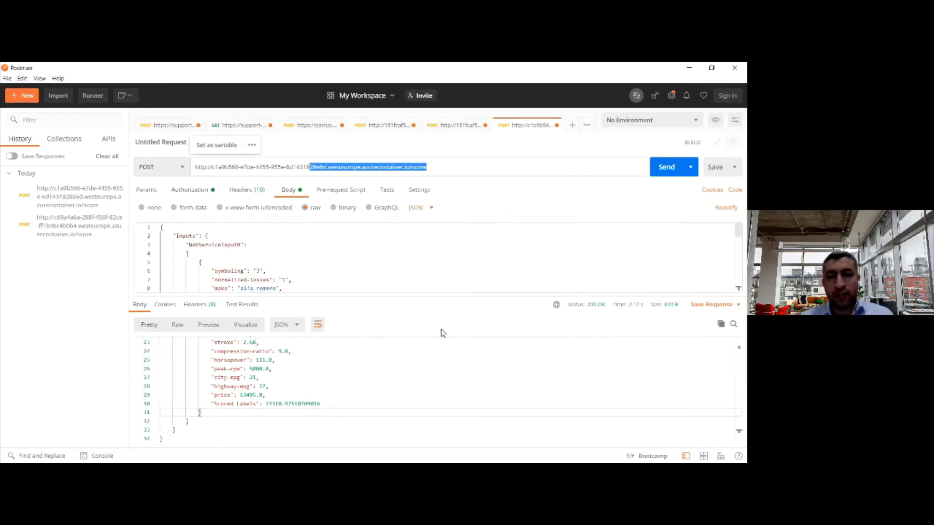
Send the scoring request, enlarge the response area, and examine the returned Scored Labels value.
{"action": "left_click", "coordinate": [664, 173]}
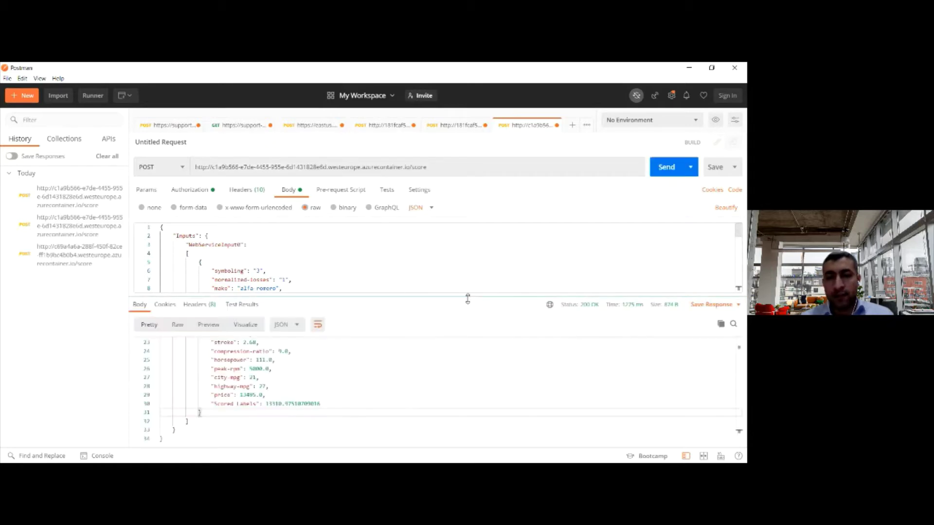
{"action": "left_click_drag", "start_coordinate": [468, 298], "coordinate": [475, 265]}
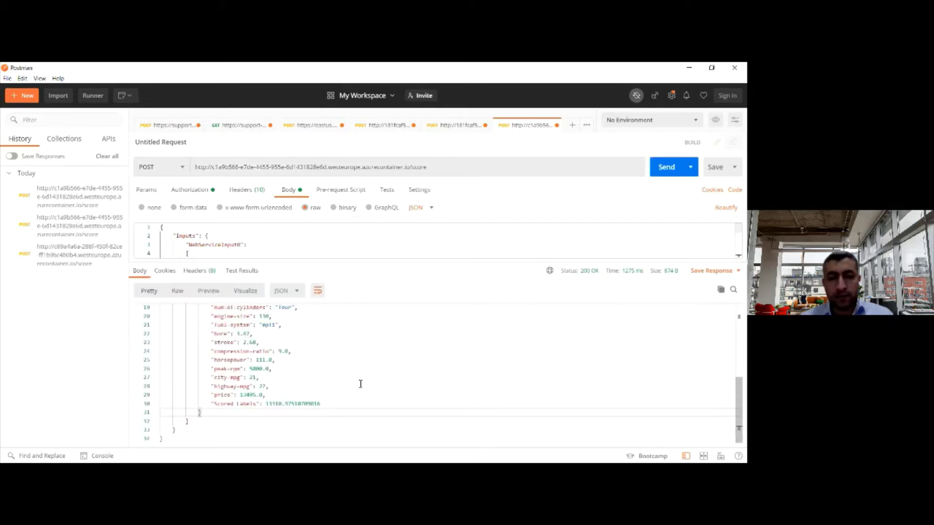
{"action": "left_click_drag", "start_coordinate": [331, 409], "coordinate": [213, 405]}
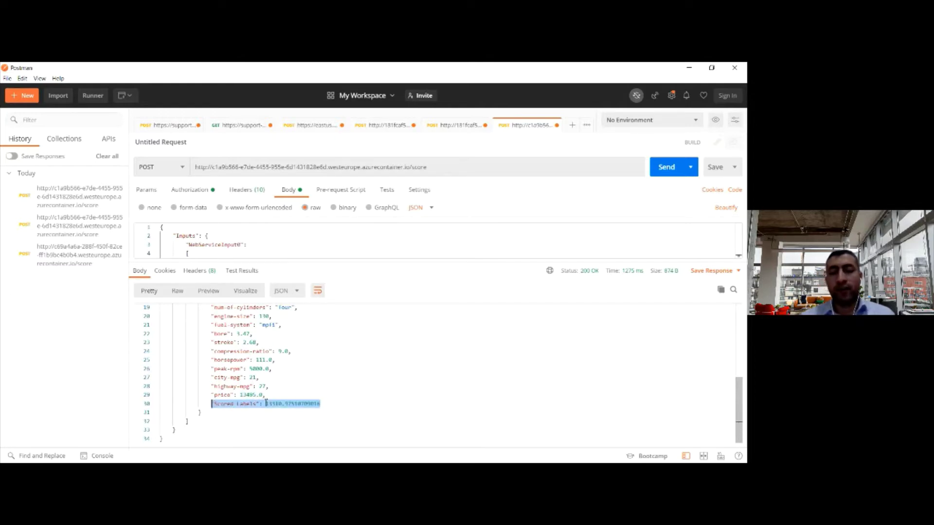
Switch to Azure Machine Learning studio and review the workspace's compute instances and compute clusters.
{"action": "left_click", "coordinate": [671, 412]}
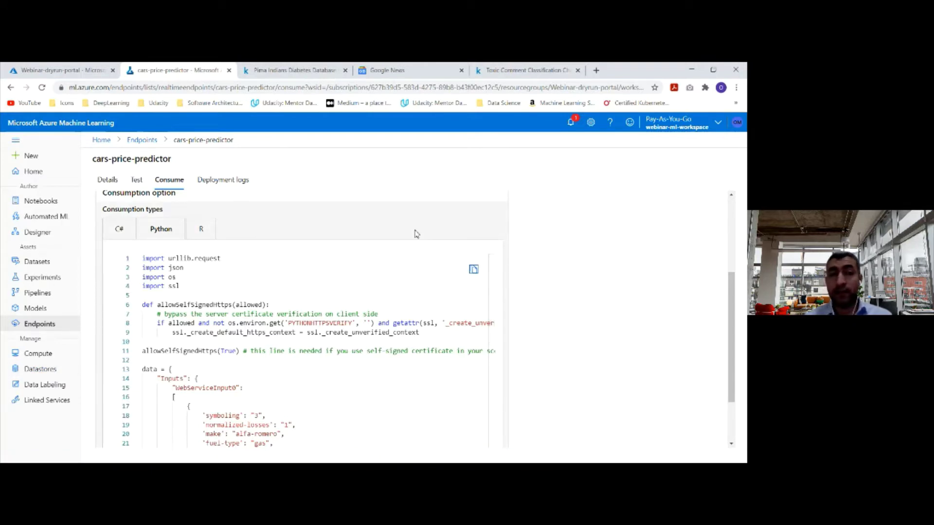
{"action": "left_click", "coordinate": [51, 356]}
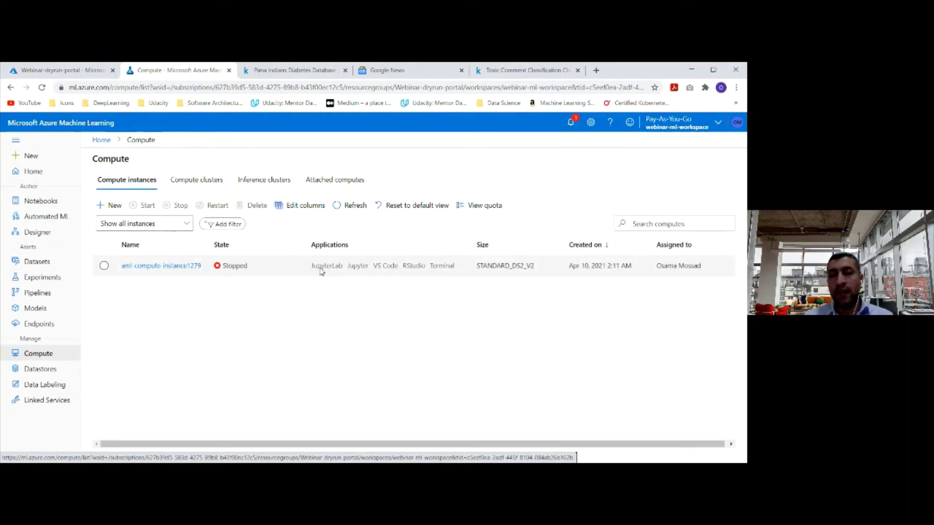
{"action": "left_click", "coordinate": [198, 182]}
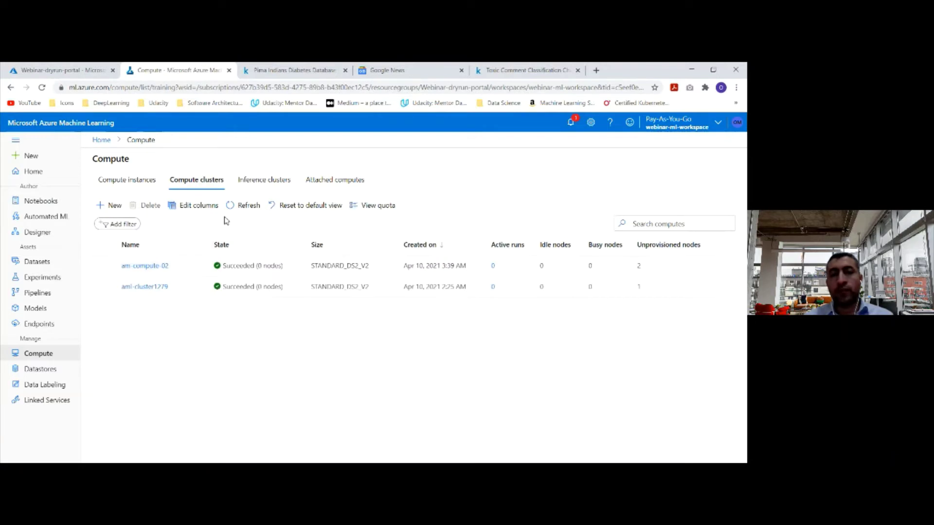
Open the Prima_Diabetes_Pipeline training draft in Designer and show its pipeline settings.
{"action": "left_click", "coordinate": [52, 238]}
{"action": "scroll", "coordinate": [146, 360], "scroll_direction": "down", "scroll_amount": 2}
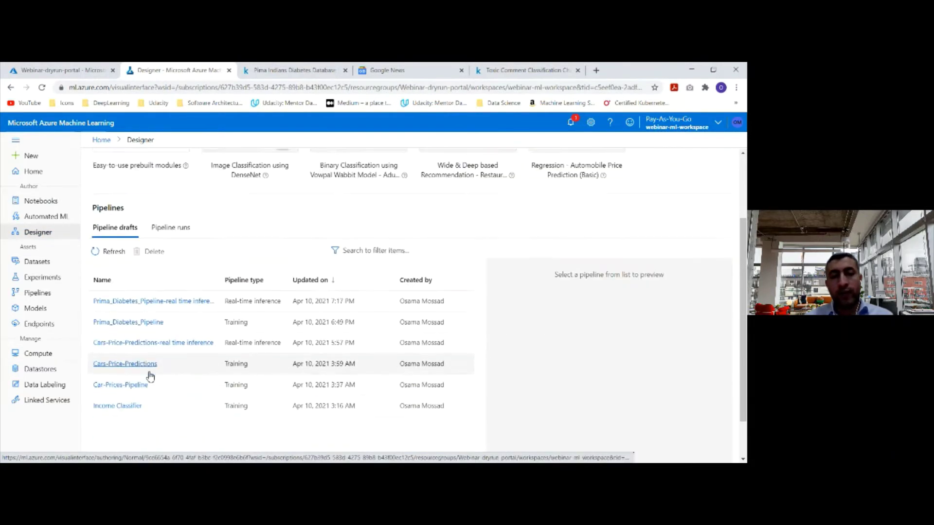
{"action": "left_click", "coordinate": [146, 322]}
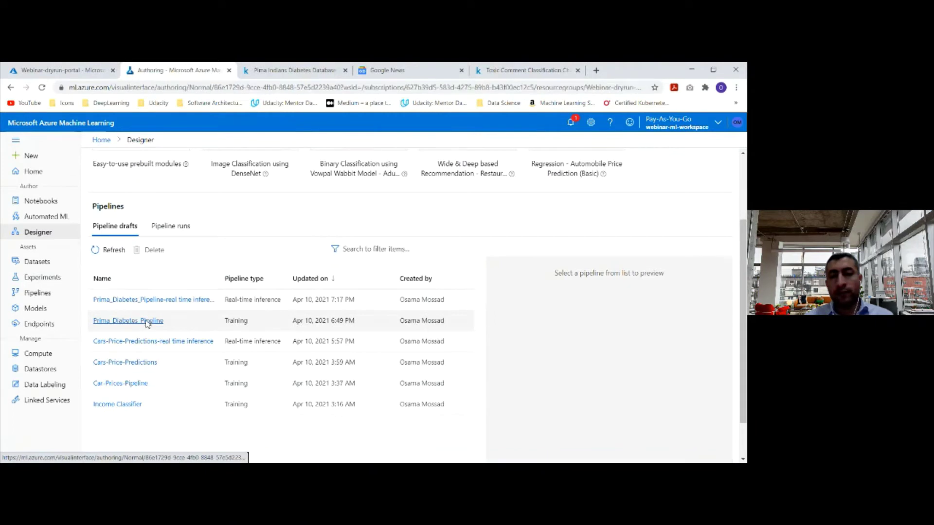
{"action": "left_click", "coordinate": [220, 183]}
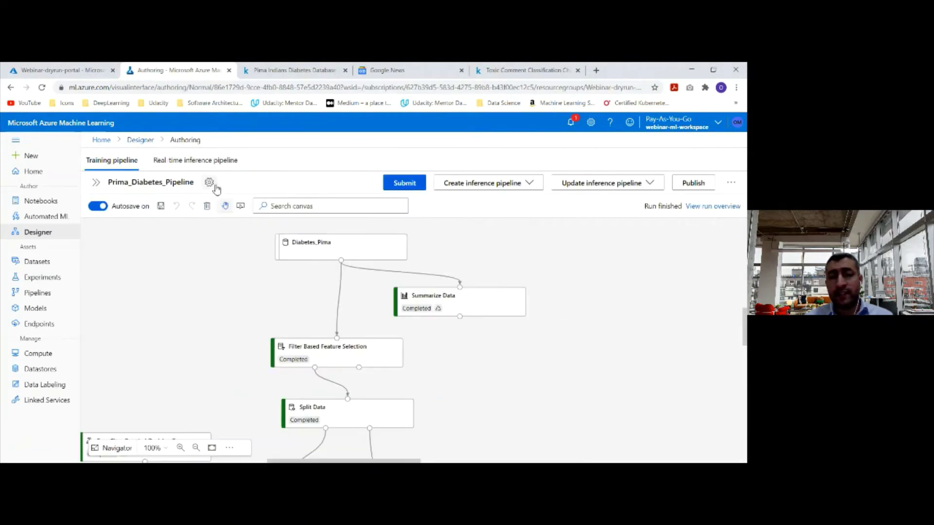
{"action": "left_click", "coordinate": [209, 183]}
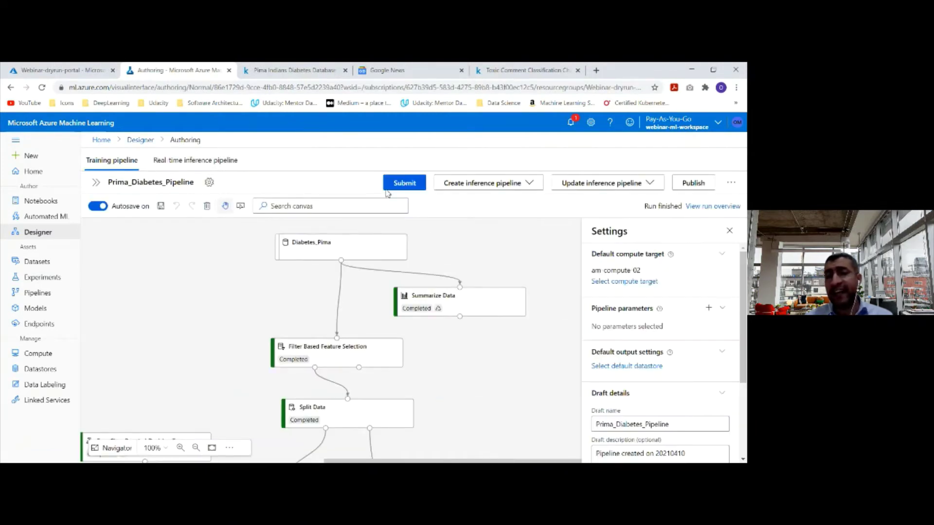
Examine the node availability of the existing compute targets for the pipeline without changing the selection.
{"action": "left_click", "coordinate": [623, 284]}
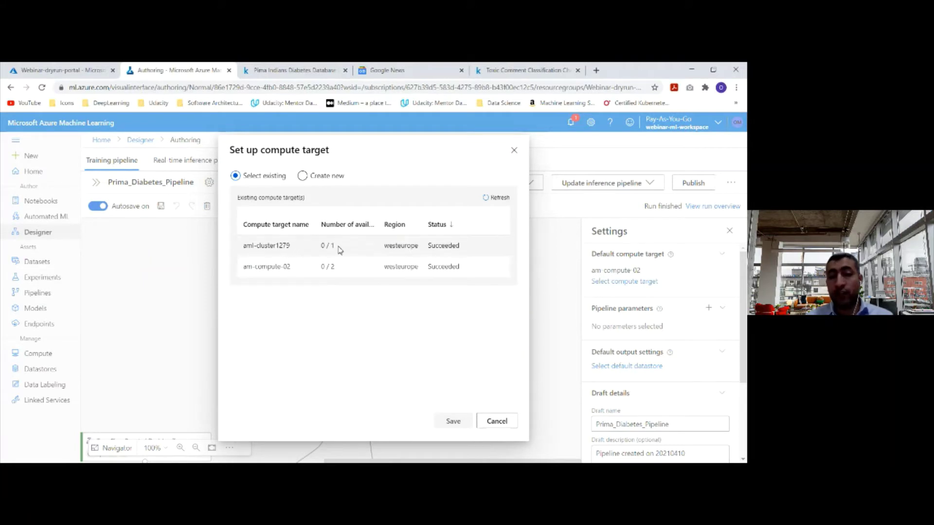
{"action": "left_click_drag", "start_coordinate": [340, 247], "coordinate": [322, 267]}
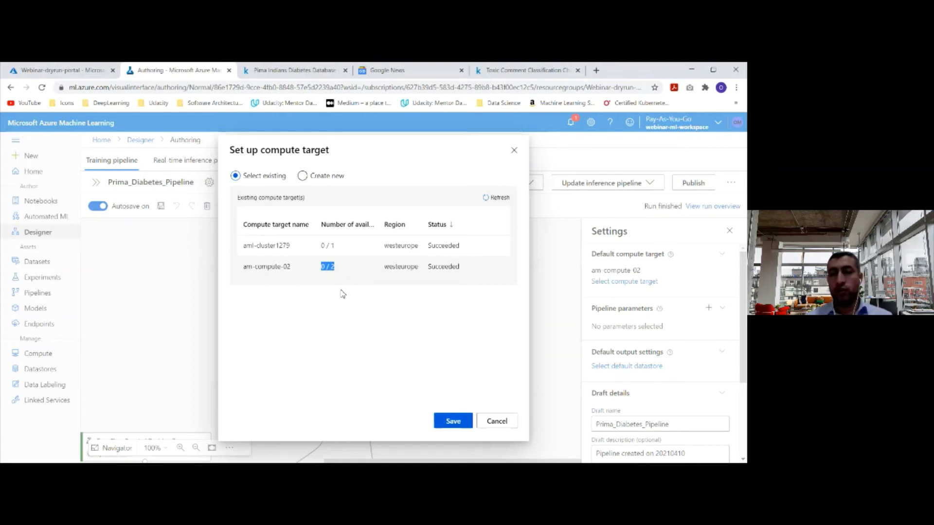
{"action": "left_click", "coordinate": [500, 422]}
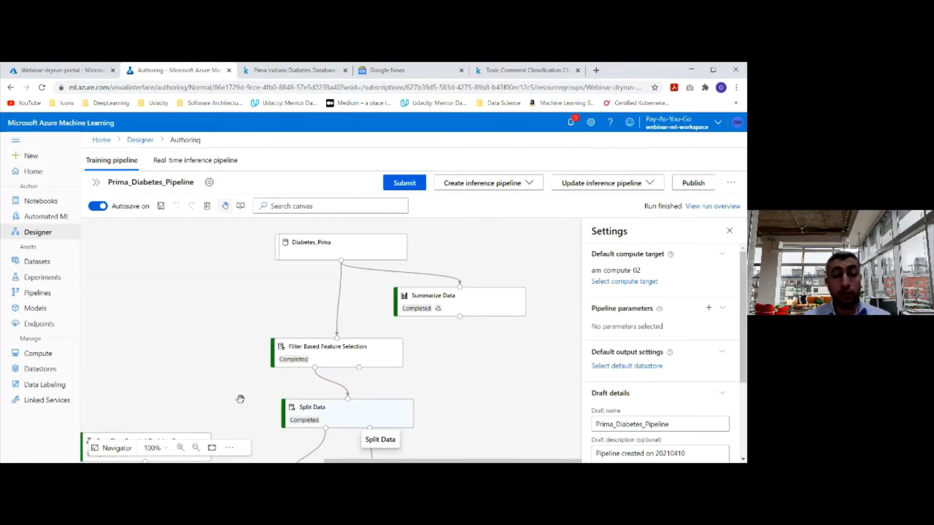
Review the workspace's inference clusters and attached computes on the Compute page.
{"action": "left_click", "coordinate": [43, 354]}
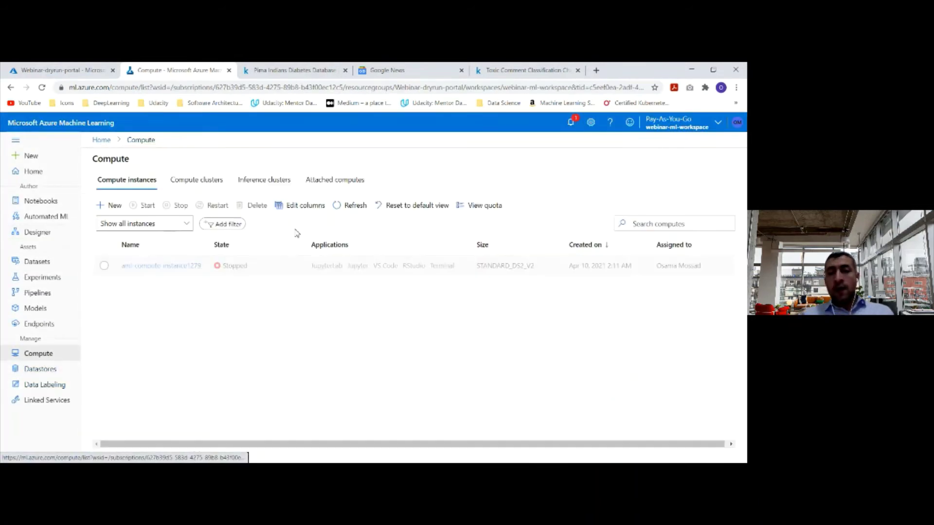
{"action": "left_click", "coordinate": [272, 182]}
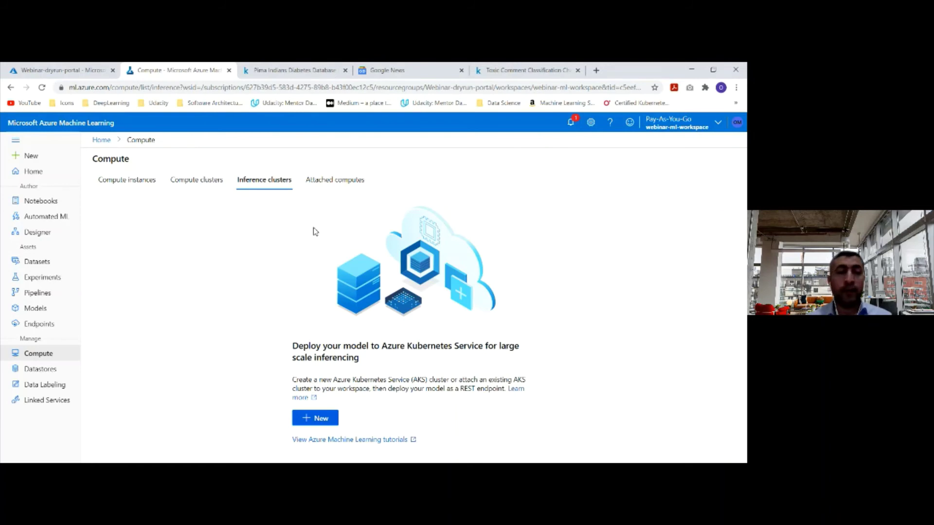
{"action": "left_click", "coordinate": [349, 183]}
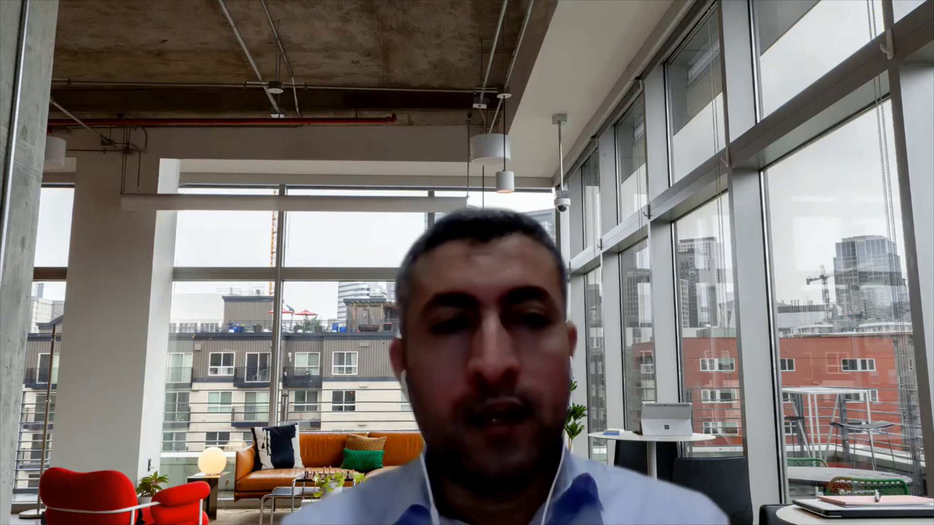
Switch to Jupyter and open the Train_Classification_model.ipynb notebook from the Demo2 folder.
{"action": "left_click", "coordinate": [147, 71]}
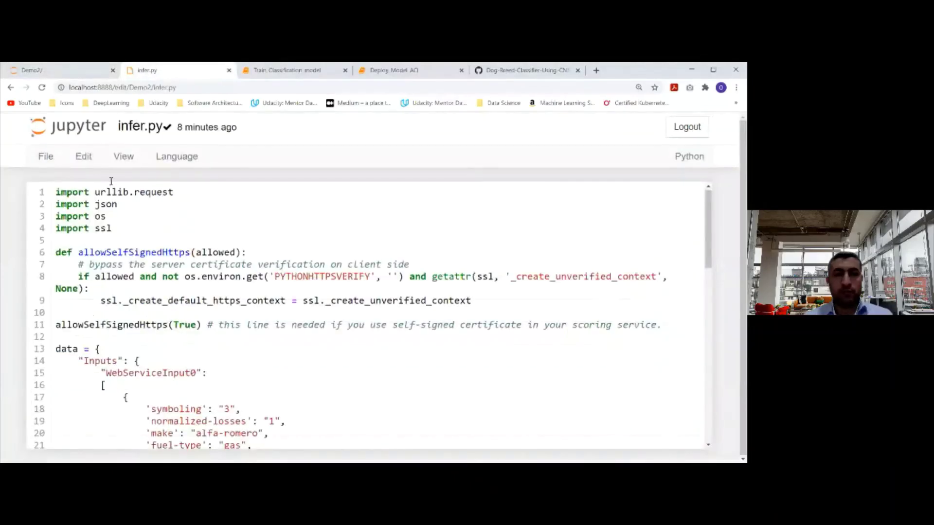
{"action": "left_click", "coordinate": [79, 72]}
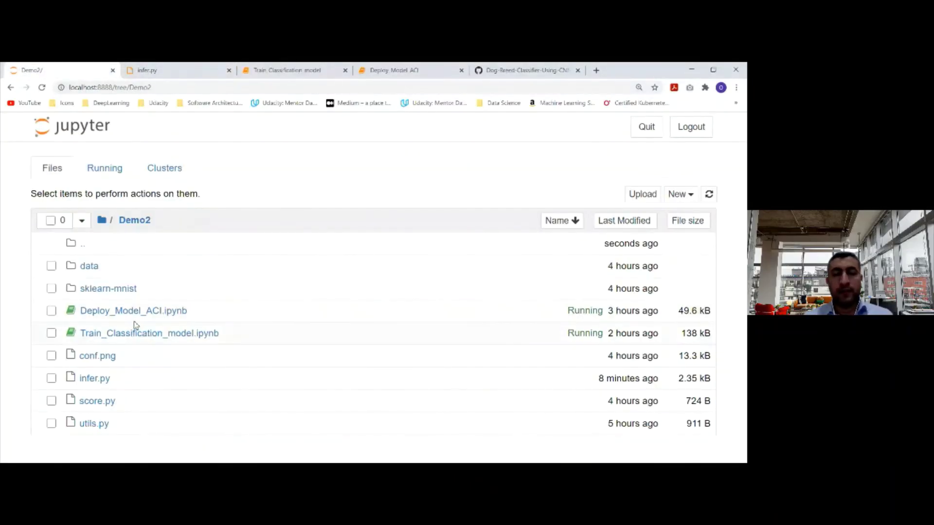
{"action": "left_click", "coordinate": [159, 334]}
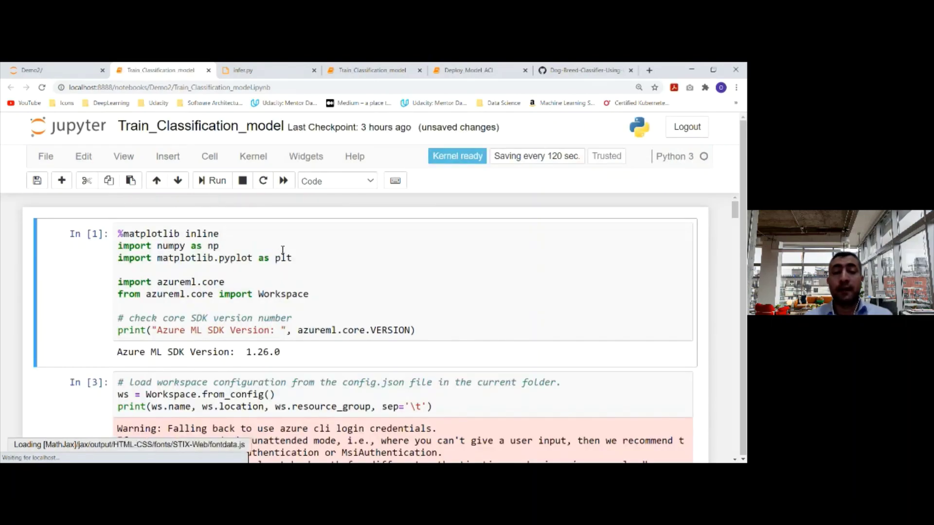
Examine the notebook cells that load the workspace, create the experiment and compute target, and prepare the MNIST data.
{"action": "scroll", "coordinate": [272, 254], "scroll_direction": "down", "scroll_amount": 2}
{"action": "scroll", "coordinate": [272, 254], "scroll_direction": "down", "scroll_amount": 5}
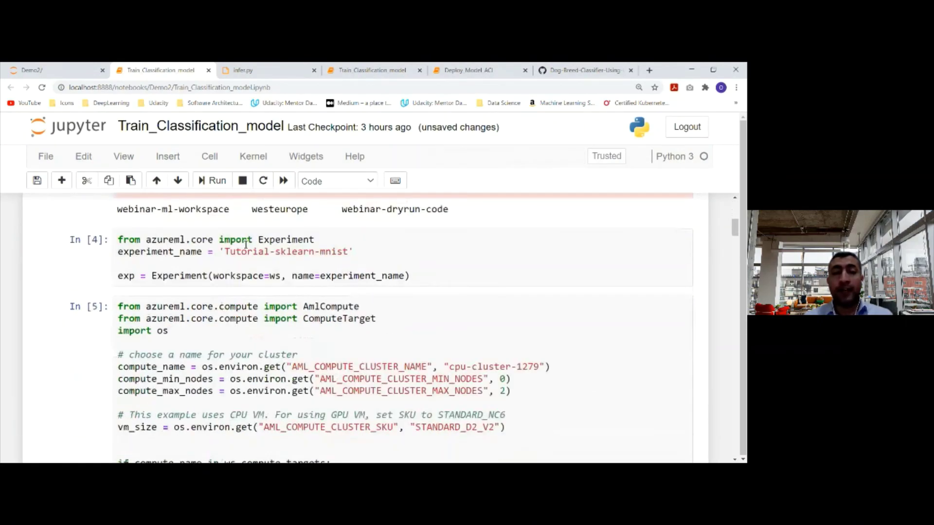
{"action": "scroll", "coordinate": [239, 258], "scroll_direction": "up", "scroll_amount": 7}
{"action": "scroll", "coordinate": [232, 259], "scroll_direction": "down", "scroll_amount": 12}
{"action": "scroll", "coordinate": [239, 253], "scroll_direction": "up", "scroll_amount": 12}
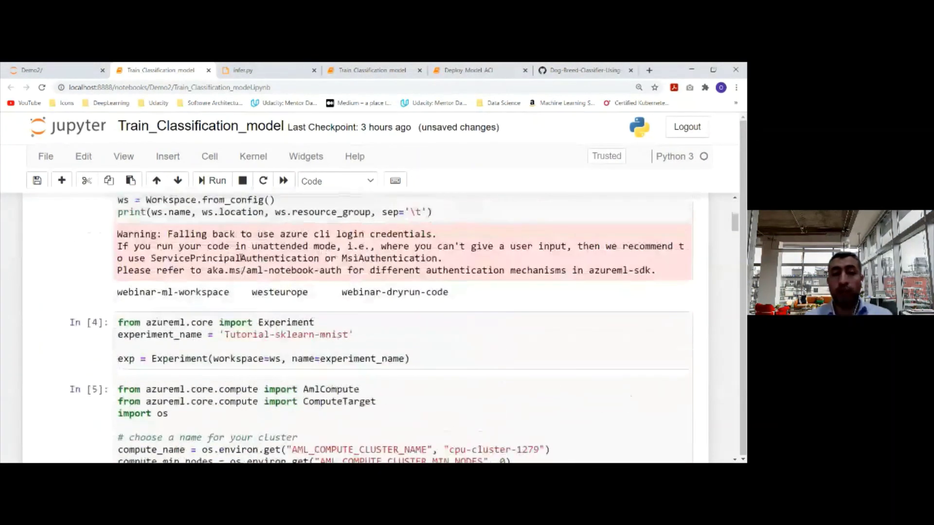
{"action": "scroll", "coordinate": [242, 260], "scroll_direction": "down", "scroll_amount": 4}
{"action": "scroll", "coordinate": [242, 263], "scroll_direction": "down", "scroll_amount": 15}
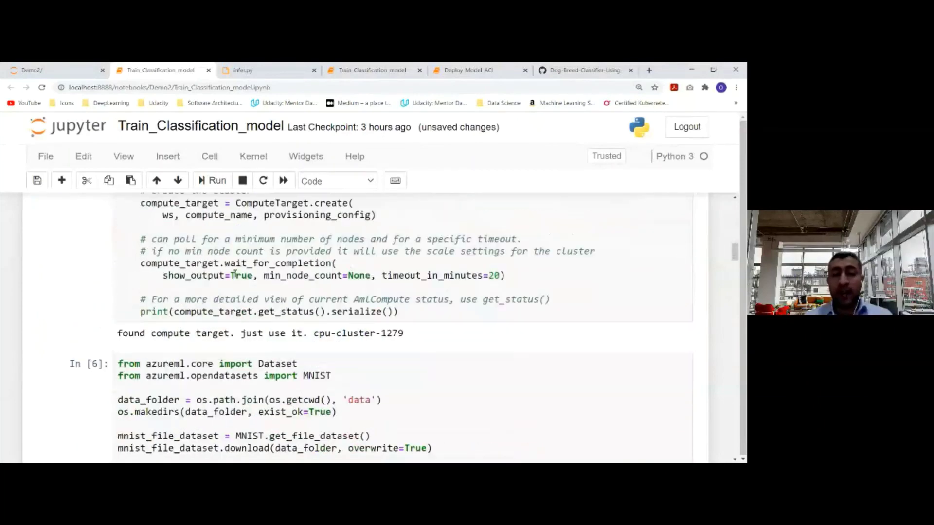
{"action": "scroll", "coordinate": [240, 288], "scroll_direction": "up", "scroll_amount": 5}
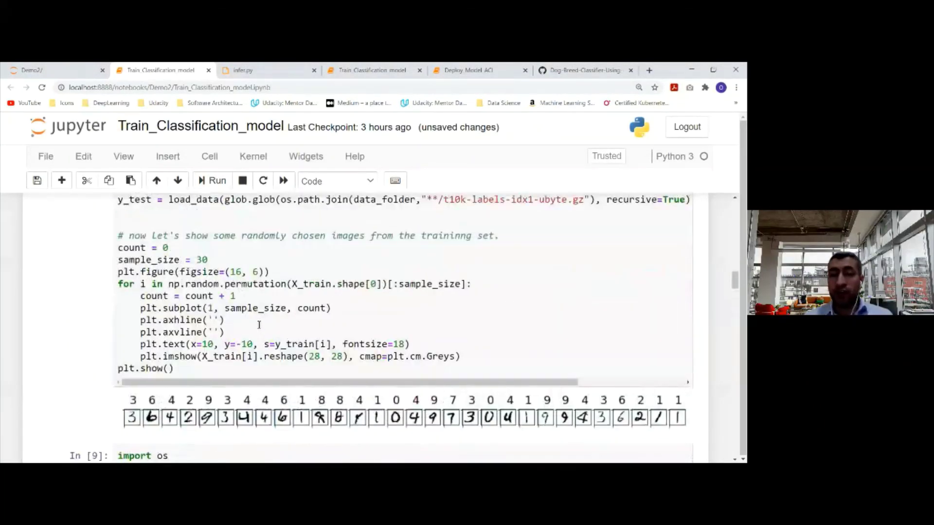
Examine the environment definition, the ScriptRunConfig and run submission cells, and the run's metrics, output files and model registration code.
{"action": "scroll", "coordinate": [259, 324], "scroll_direction": "down", "scroll_amount": 20}
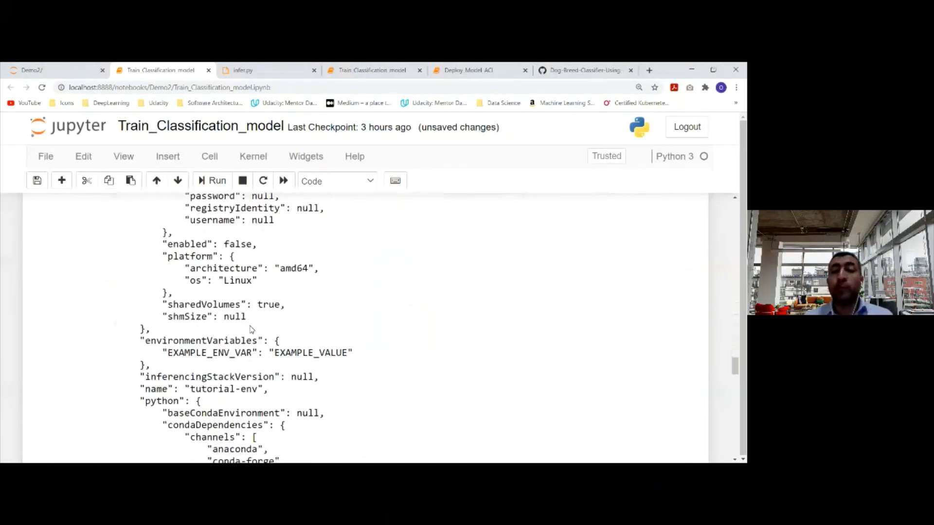
{"action": "scroll", "coordinate": [251, 329], "scroll_direction": "down", "scroll_amount": 5}
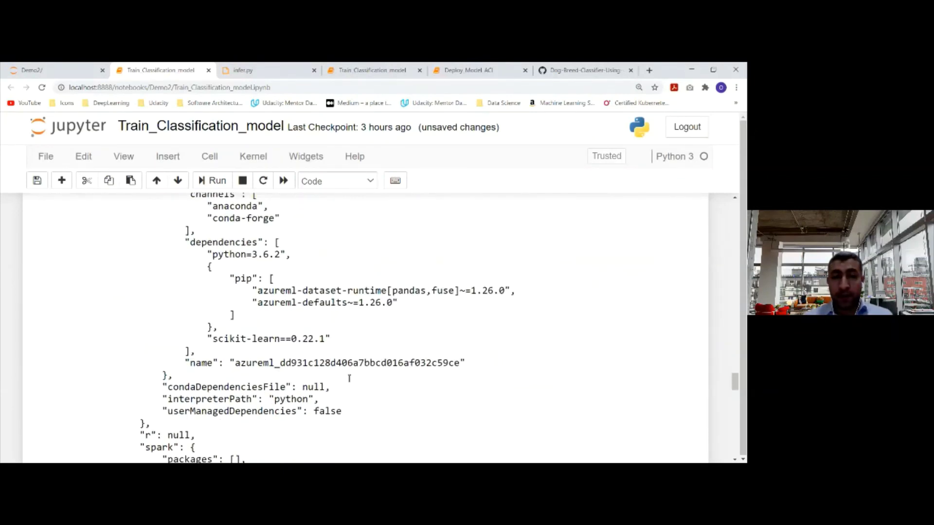
{"action": "scroll", "coordinate": [317, 387], "scroll_direction": "down", "scroll_amount": 3}
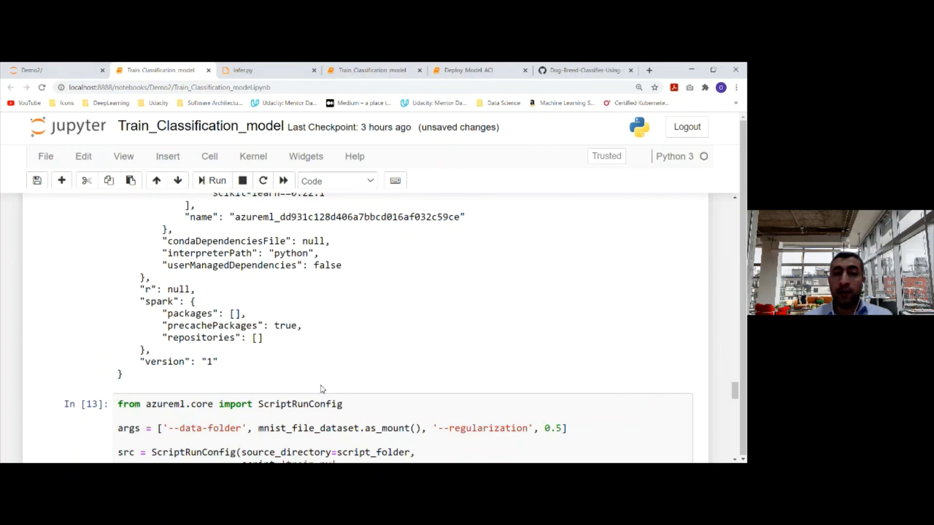
{"action": "scroll", "coordinate": [320, 389], "scroll_direction": "down", "scroll_amount": 3}
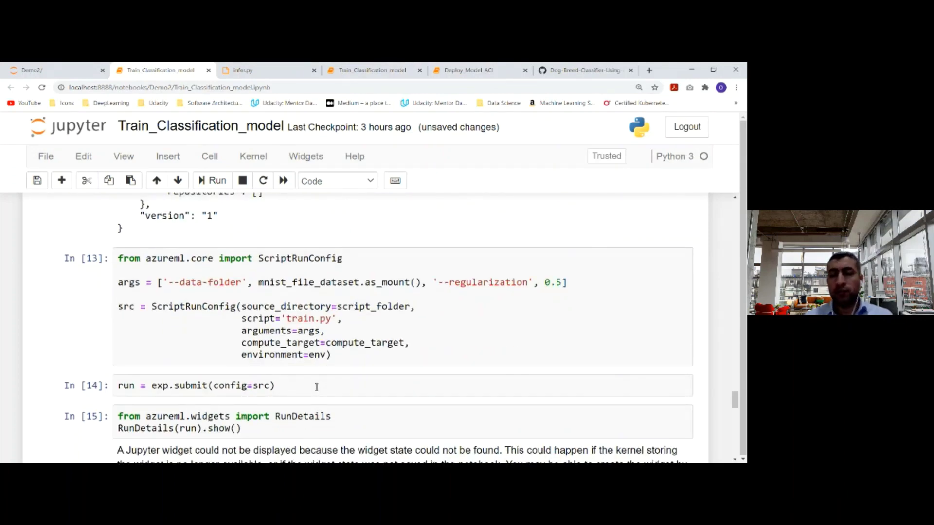
{"action": "left_click", "coordinate": [341, 347]}
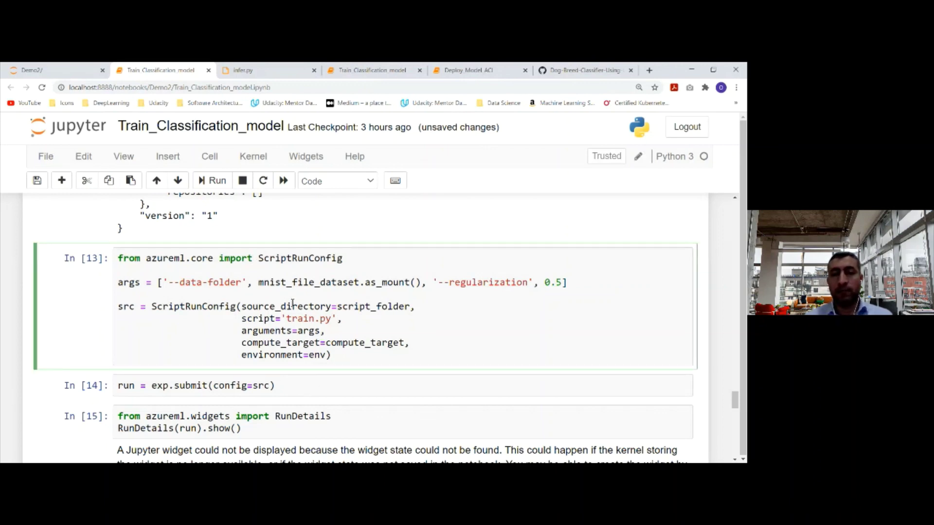
{"action": "scroll", "coordinate": [487, 330], "scroll_direction": "down", "scroll_amount": 6}
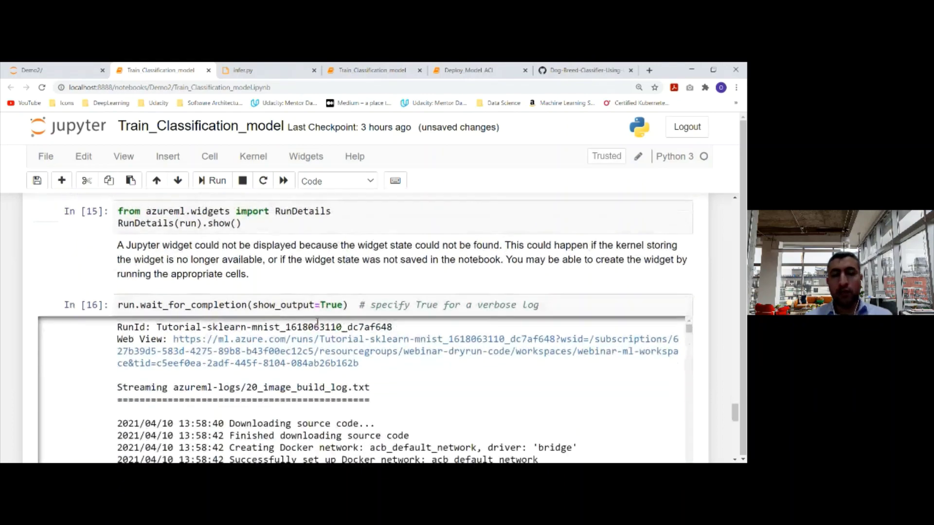
{"action": "scroll", "coordinate": [461, 337], "scroll_direction": "down", "scroll_amount": 8}
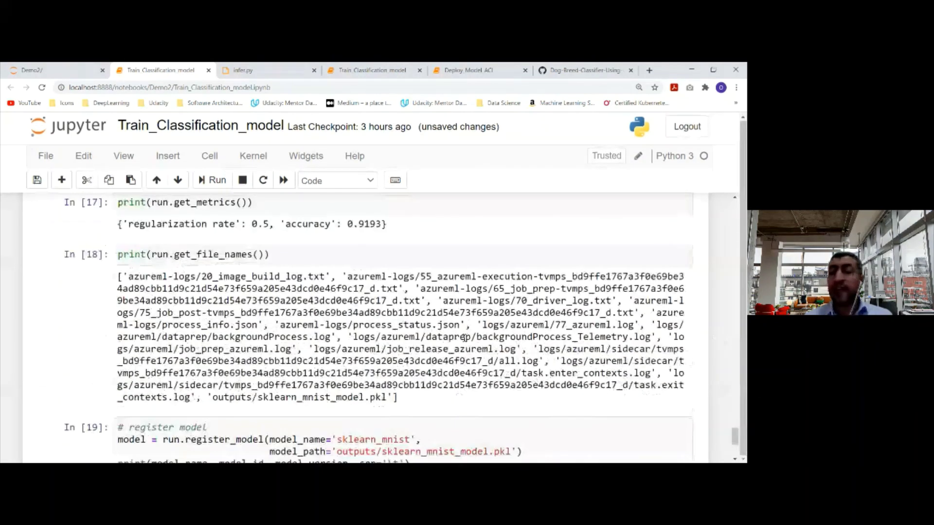